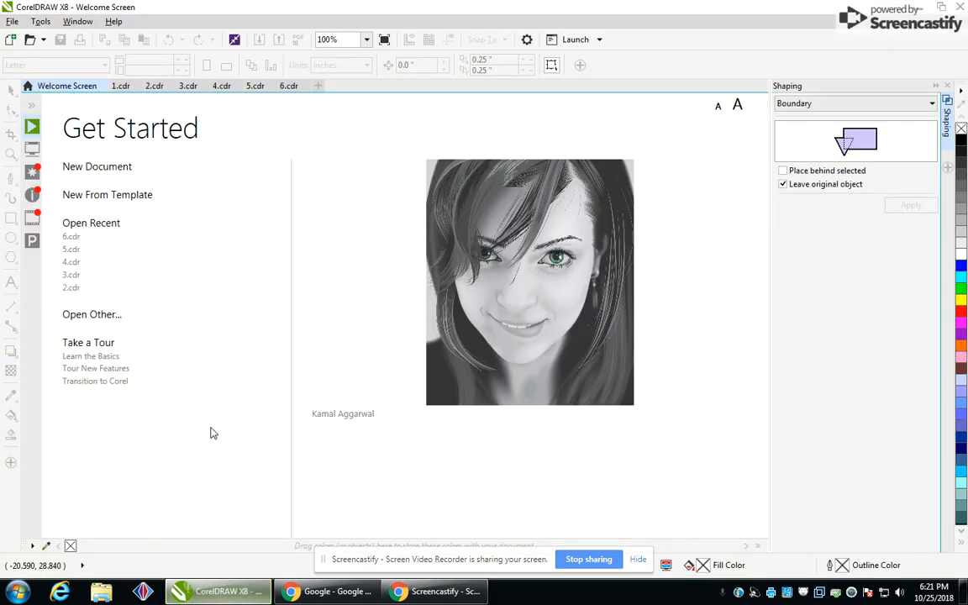
# - Create a new document named with the designer's name plus "Partners", 11 inches wide, 7.25 inches high, in RGB colour mode
pyautogui.click(10, 40)
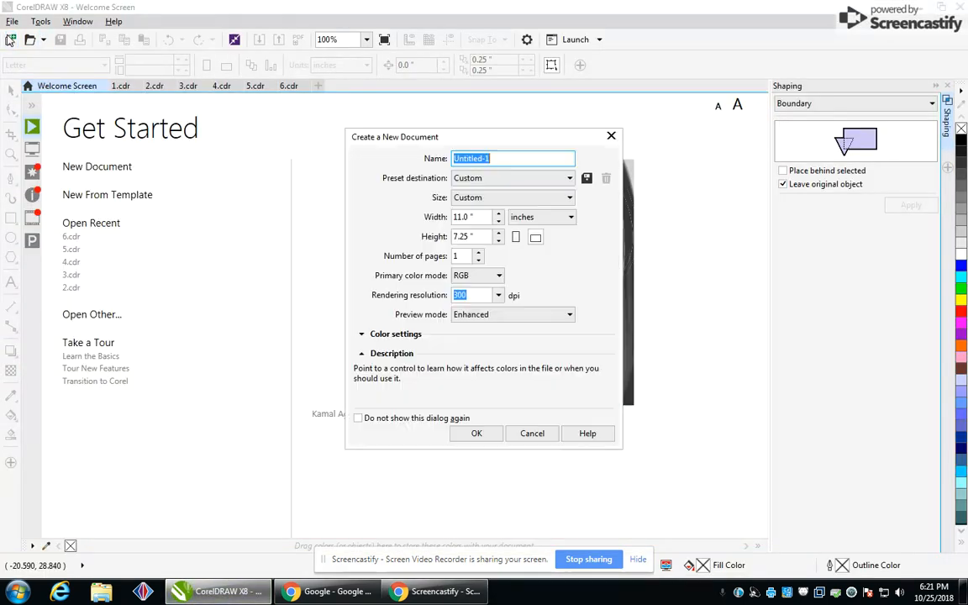
pyautogui.write('NicSeeleyPartners')
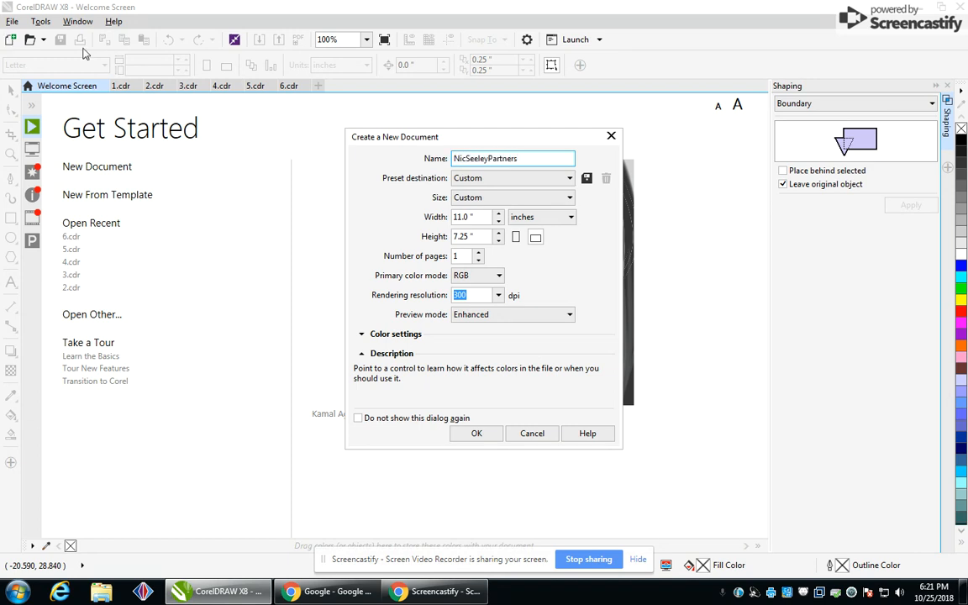
pyautogui.doubleClick(462, 217)
pyautogui.write('11')
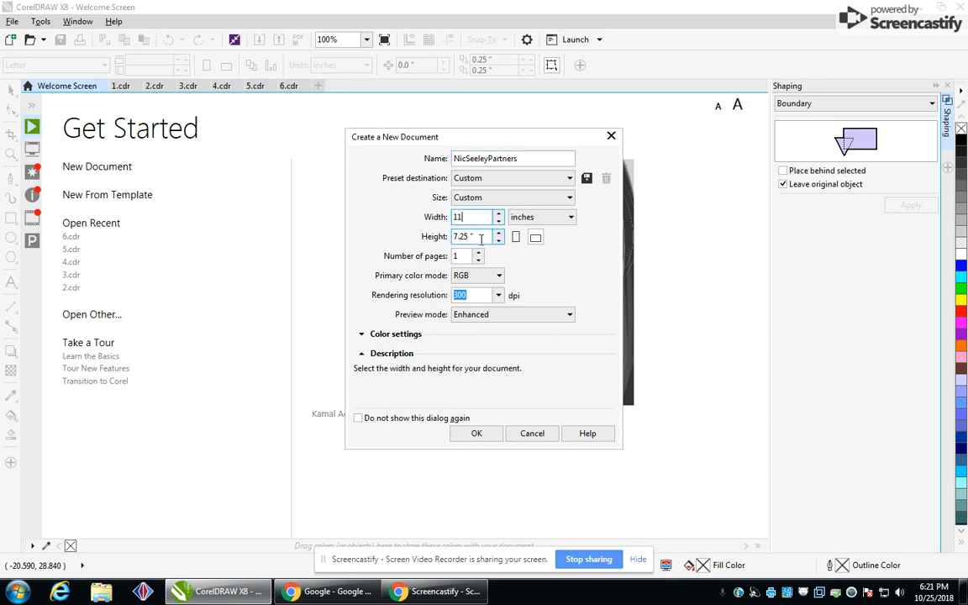
pyautogui.press('Tab')
pyautogui.write('7.25')
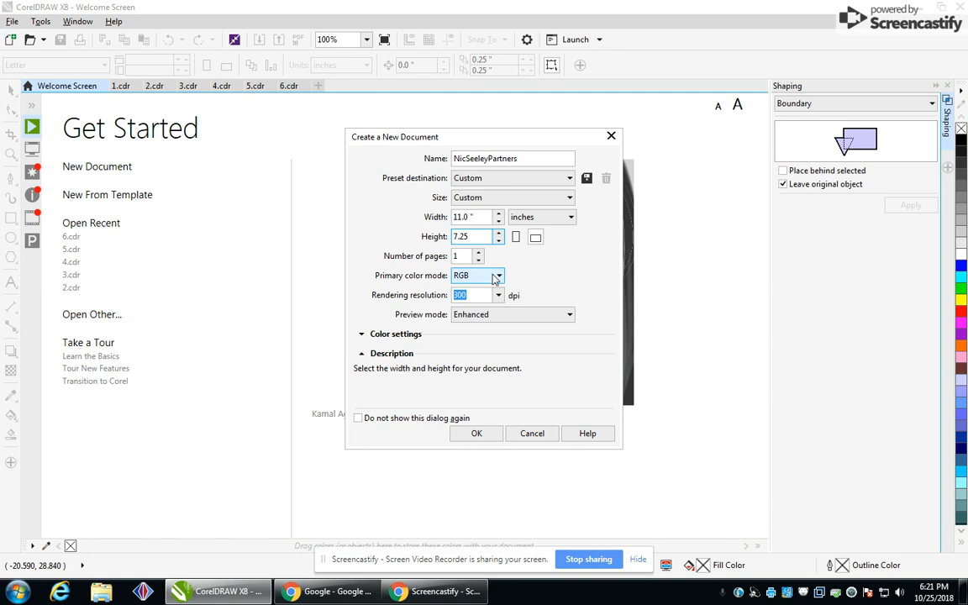
pyautogui.click(496, 276)
pyautogui.click(475, 290)
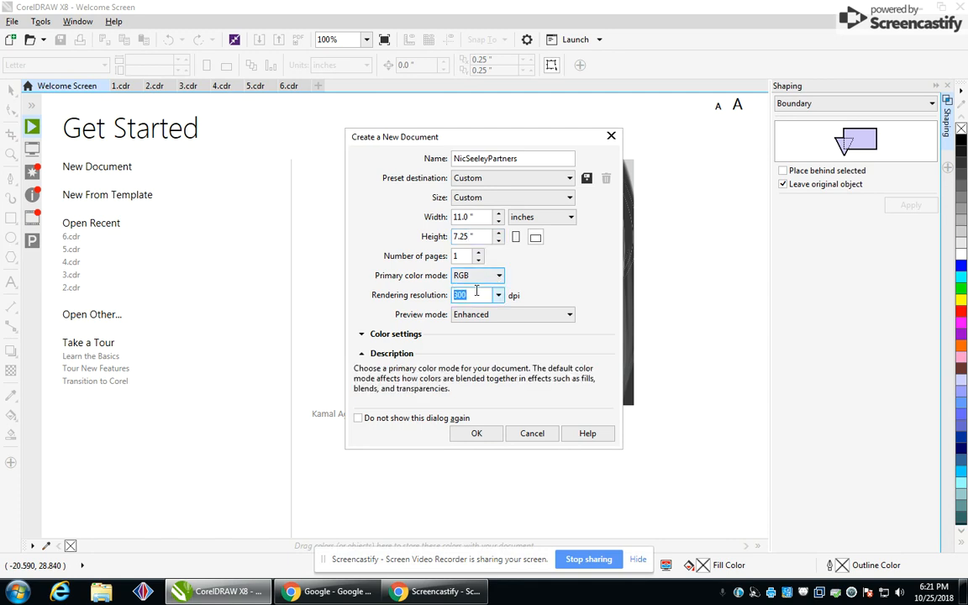
pyautogui.click(477, 433)
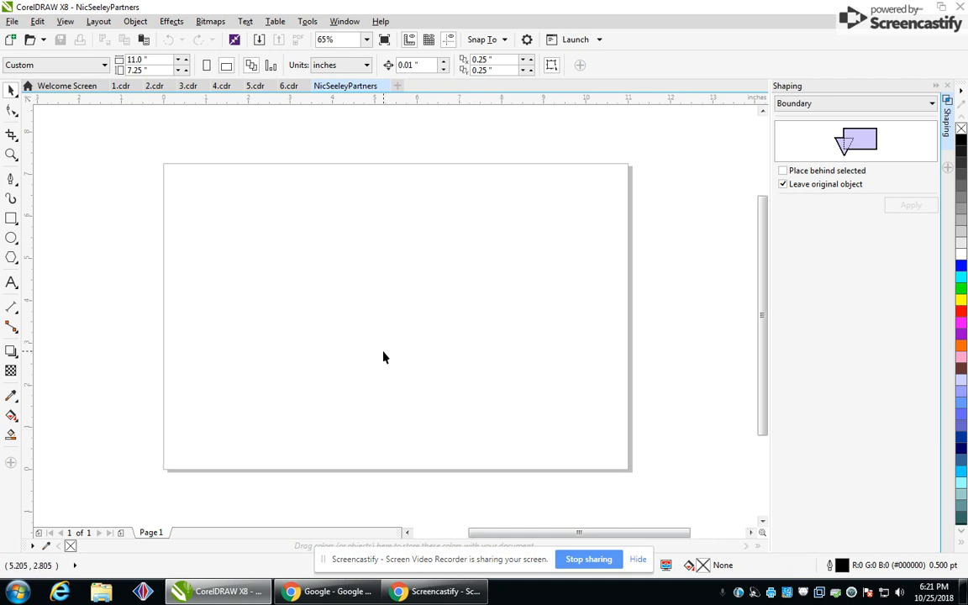
# - Restore the drawing window to a smaller size, switch to Chrome and search Google for "paint splatter"
pyautogui.click(936, 7)
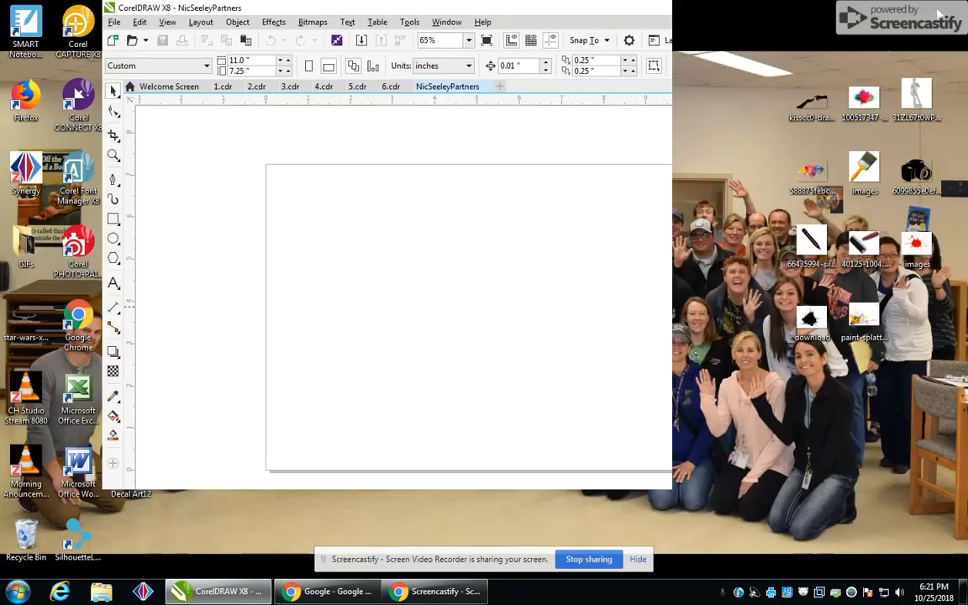
pyautogui.click(327, 592)
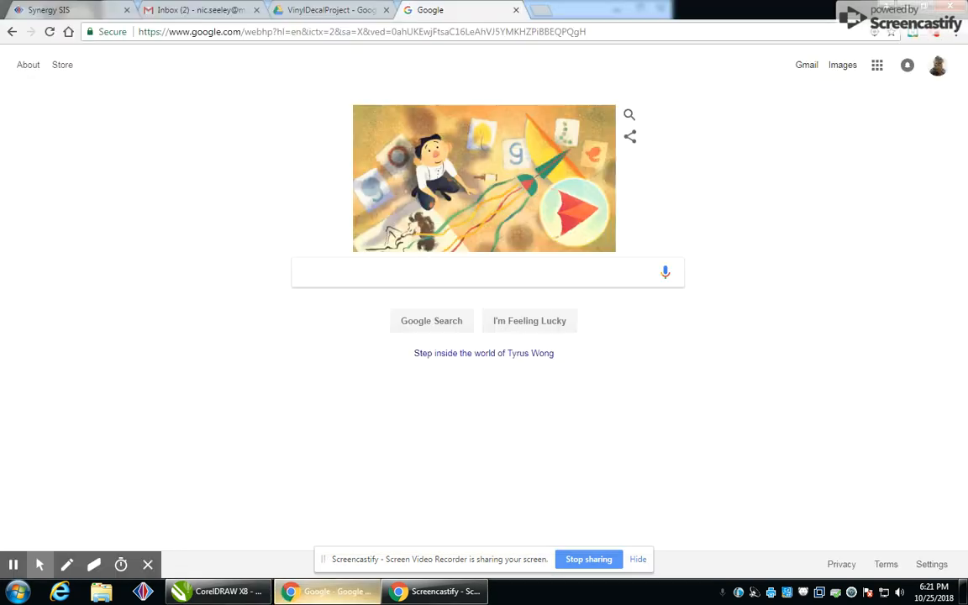
pyautogui.click(402, 277)
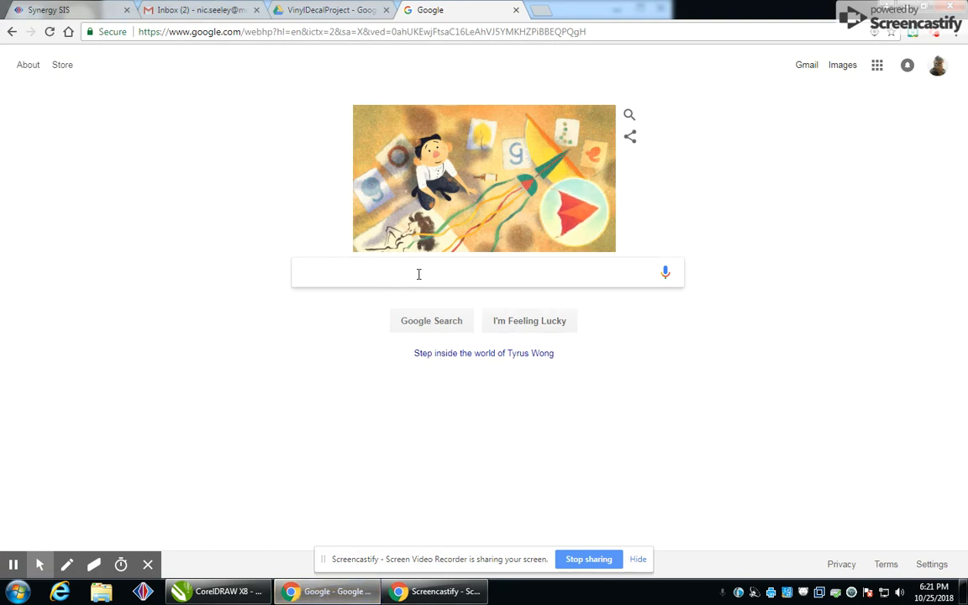
pyautogui.write('paint')
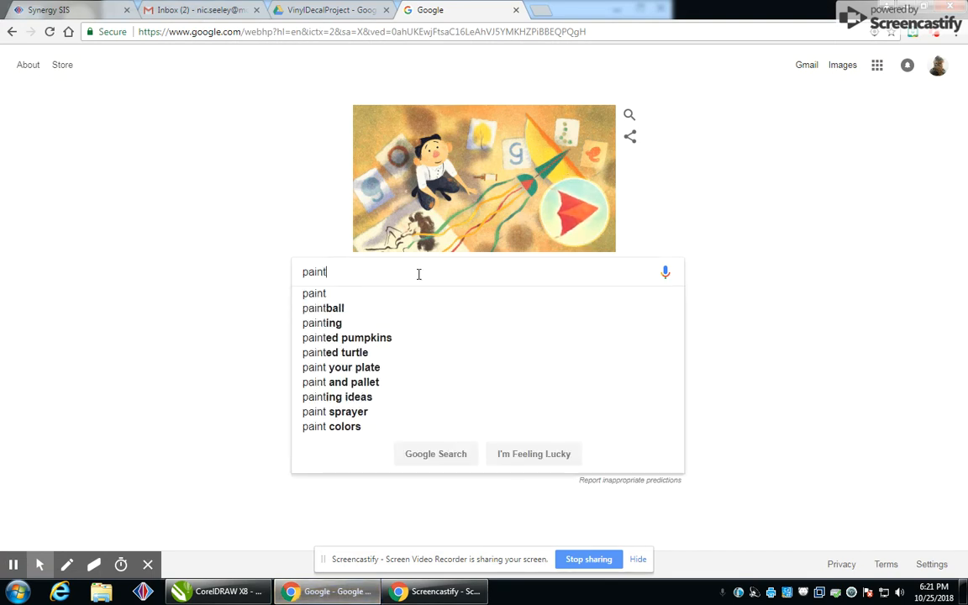
pyautogui.write(' sp')
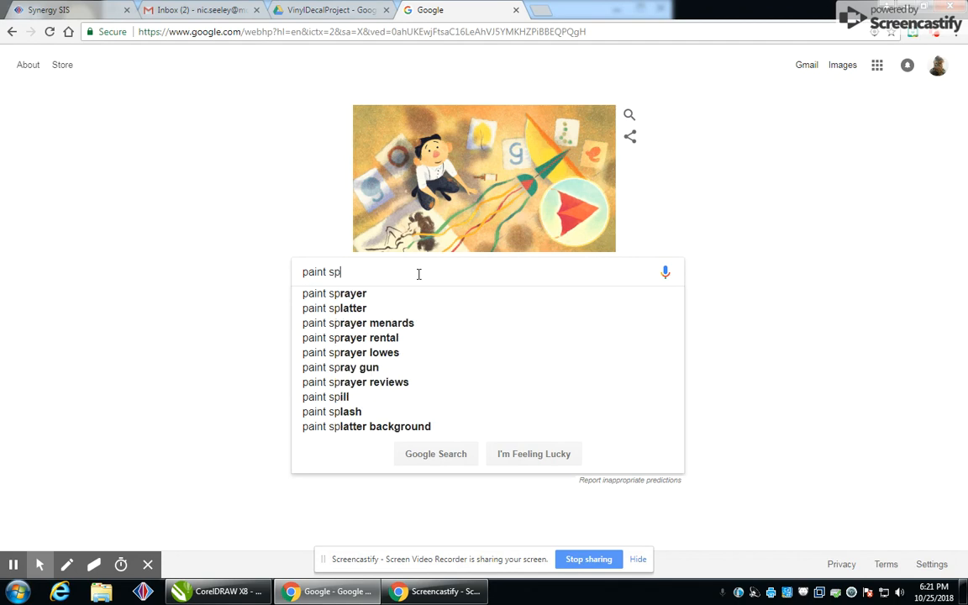
pyautogui.press('Down')
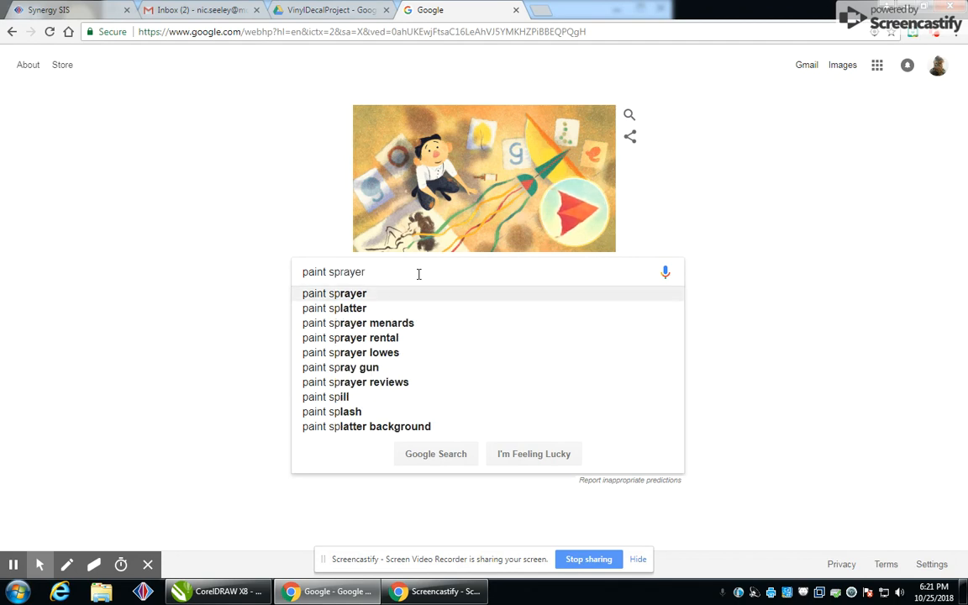
pyautogui.press('Down')
pyautogui.press('Return')
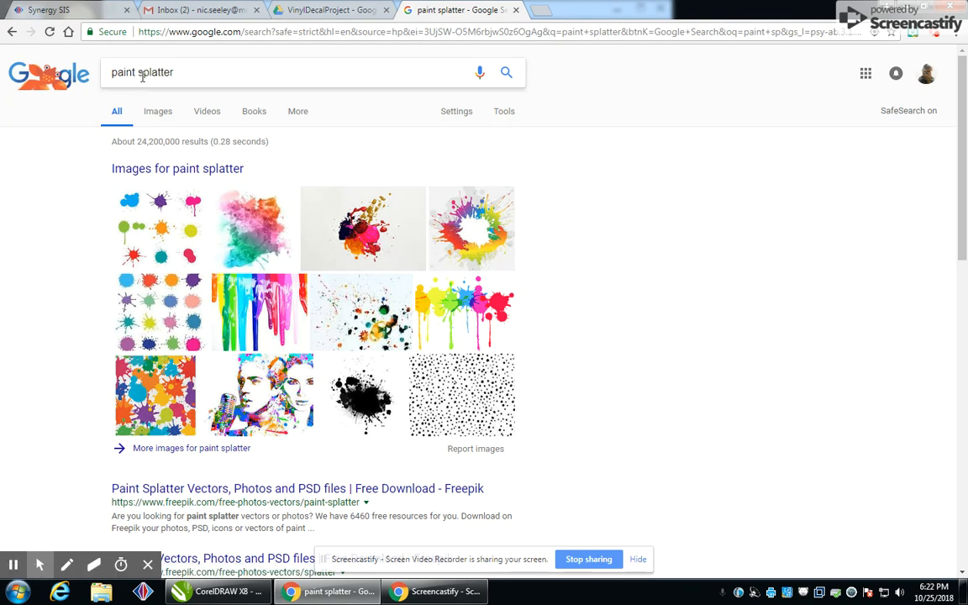
# - Show the image results for paint splatter and filter them to Large size
pyautogui.click(155, 118)
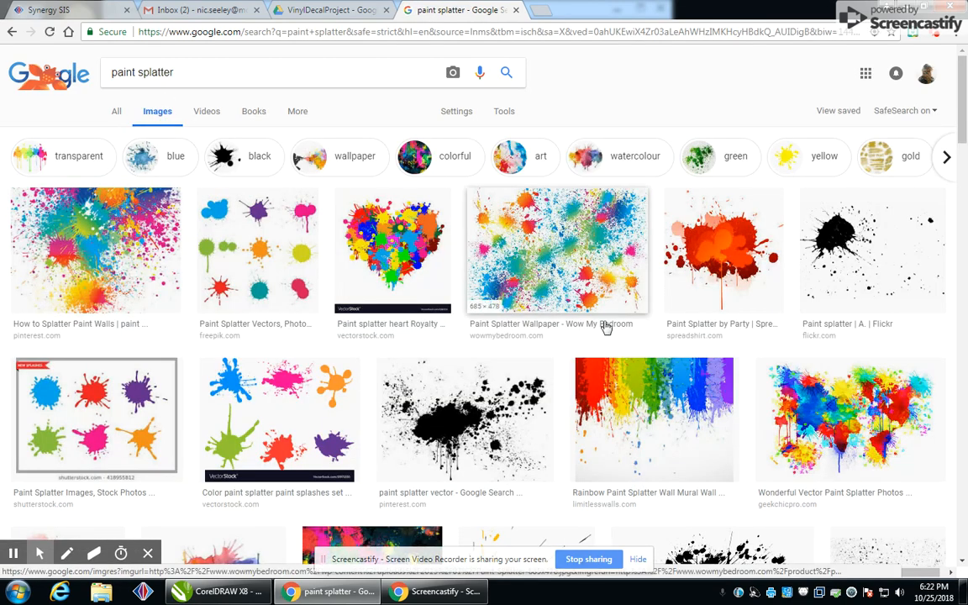
pyautogui.click(504, 110)
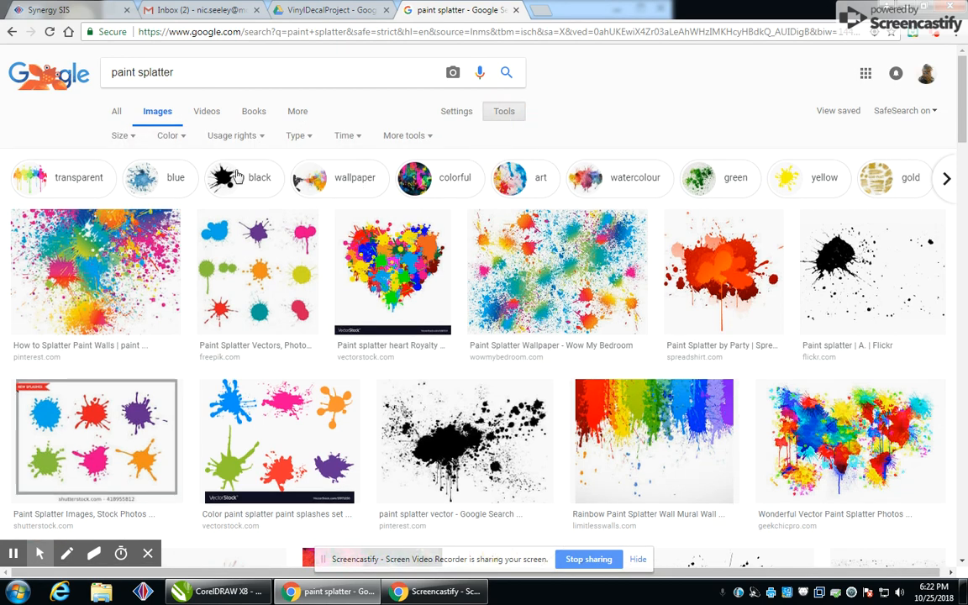
pyautogui.click(123, 135)
pyautogui.click(123, 176)
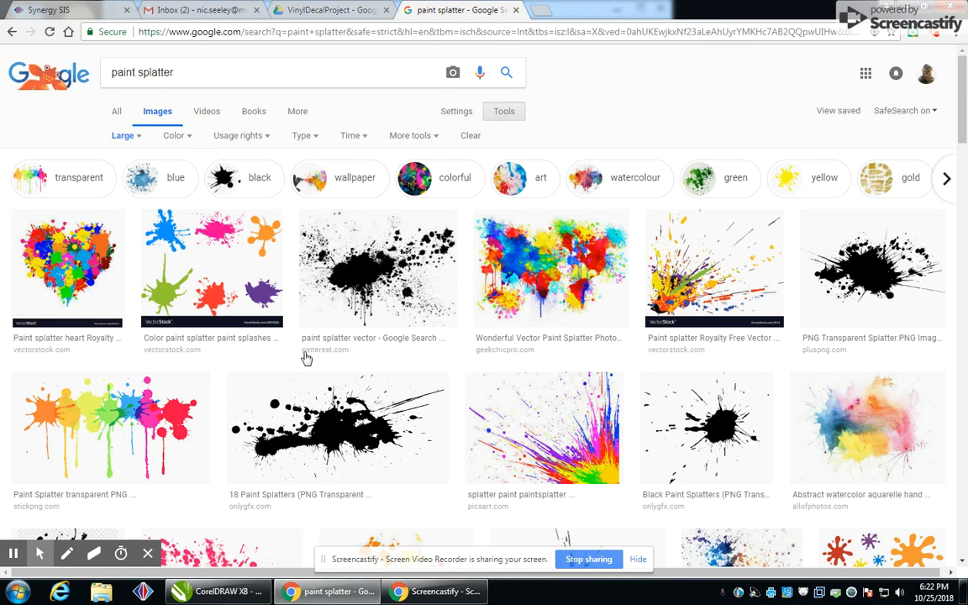
# - Open the pink paint splash image from YouTube, shrink the browser window and save the picture onto the desktop
pyautogui.scroll(-4, 434, 382)
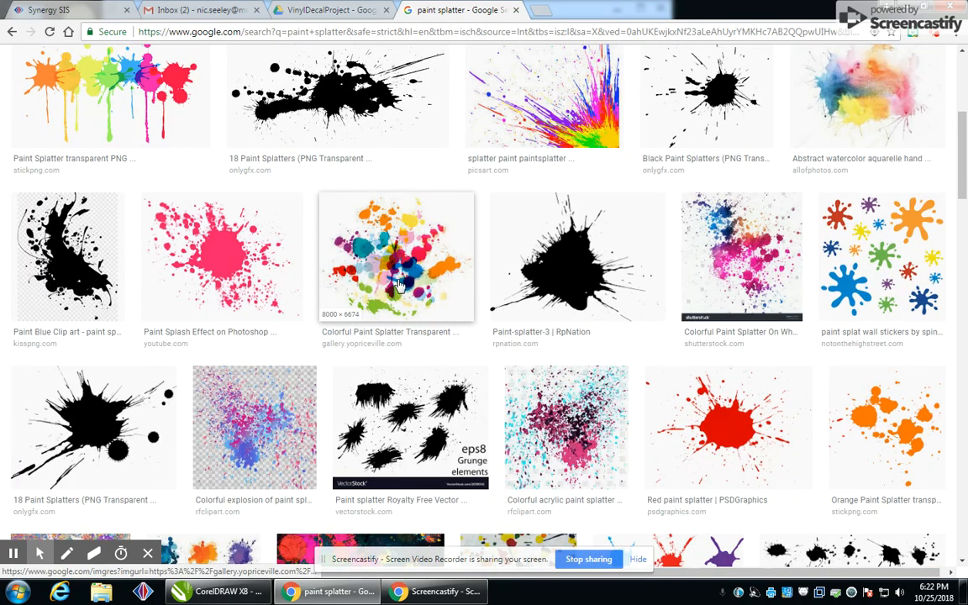
pyautogui.click(235, 254)
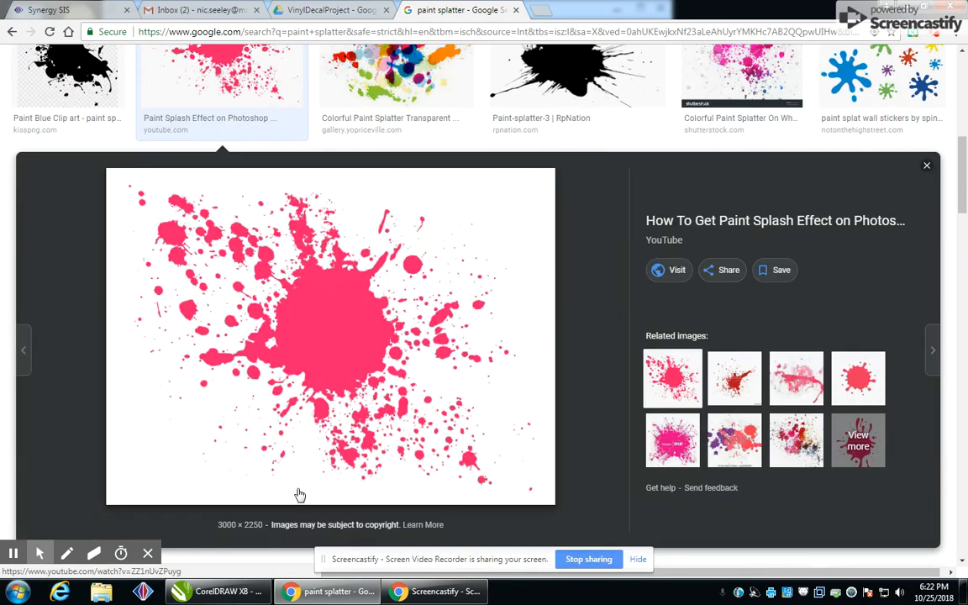
pyautogui.click(925, 10)
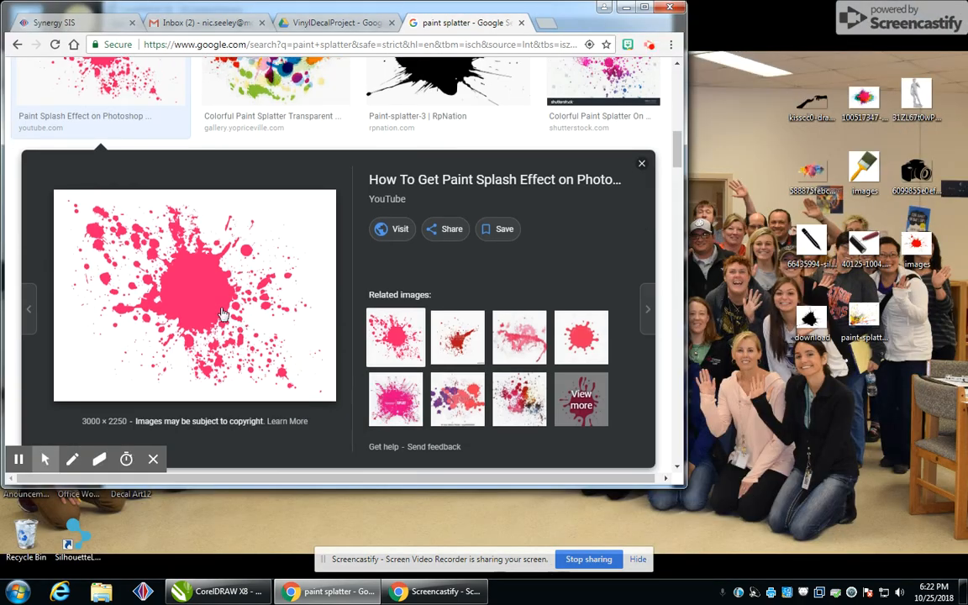
pyautogui.moveTo(200, 281); pyautogui.dragTo(601, 353)
pyautogui.moveTo(921, 340); pyautogui.dragTo(918, 334)
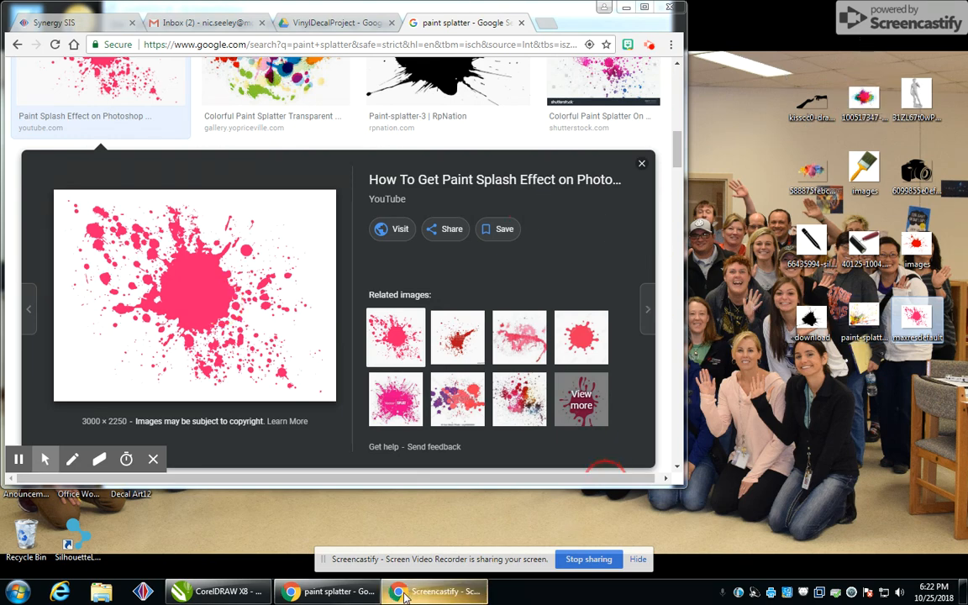
# - View the VinylDecalProject folder in Google Drive and select all the image files on the desktop
pyautogui.click(337, 27)
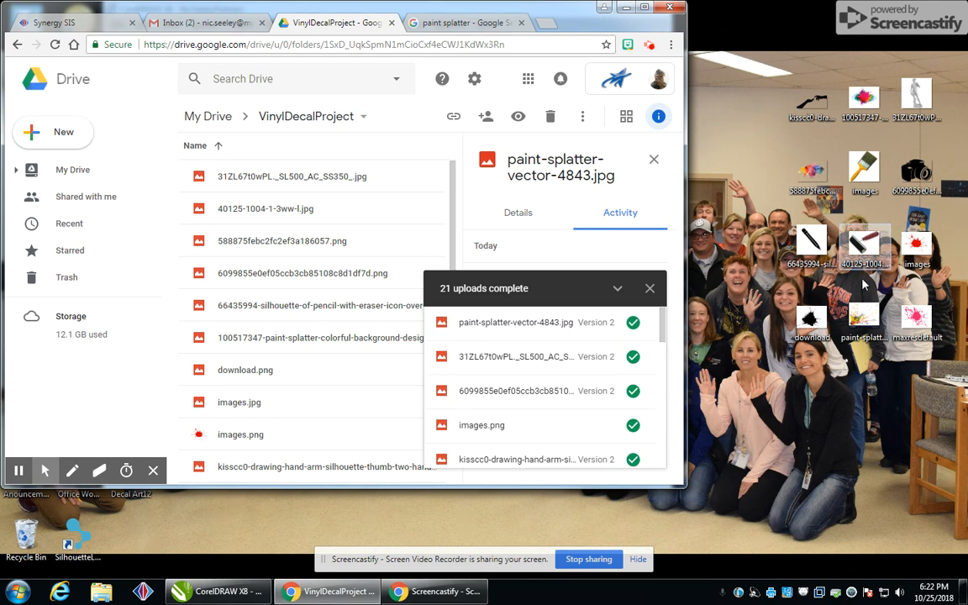
pyautogui.moveTo(764, 62); pyautogui.dragTo(296, 355)
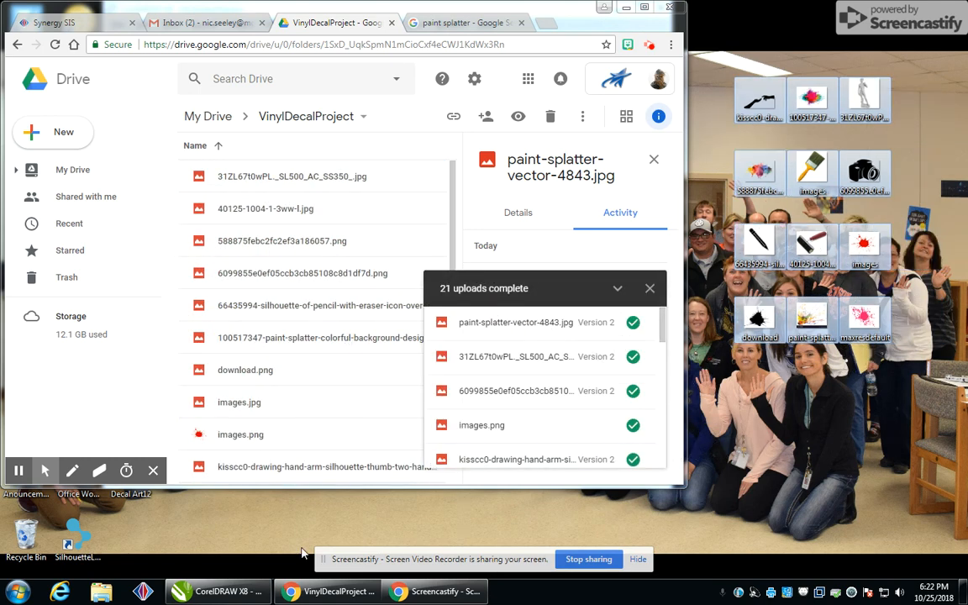
# - Switch to CorelDRAW, import all the desktop image files onto the new page and maximize the window
pyautogui.click(227, 594)
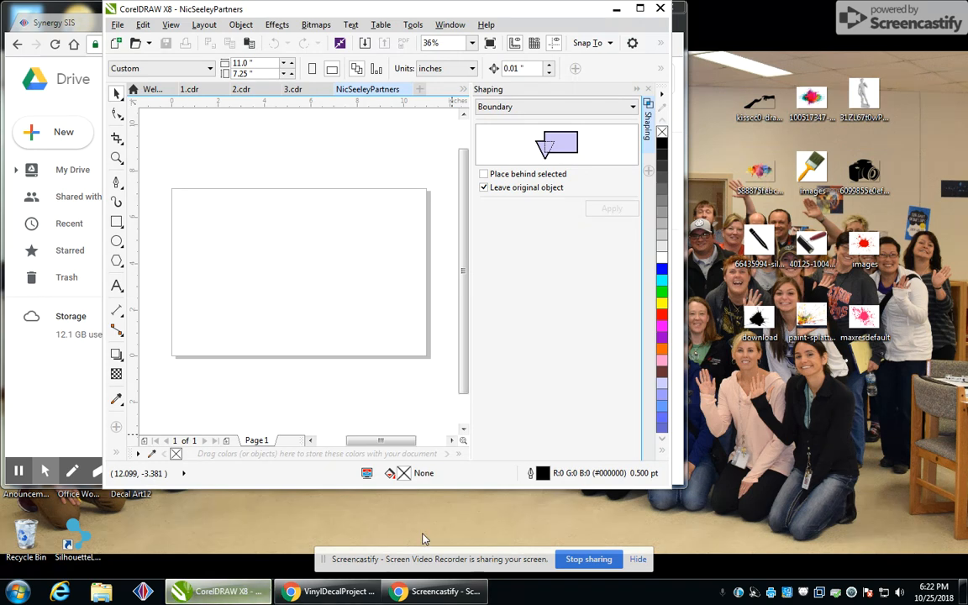
pyautogui.moveTo(733, 22); pyautogui.dragTo(300, 281)
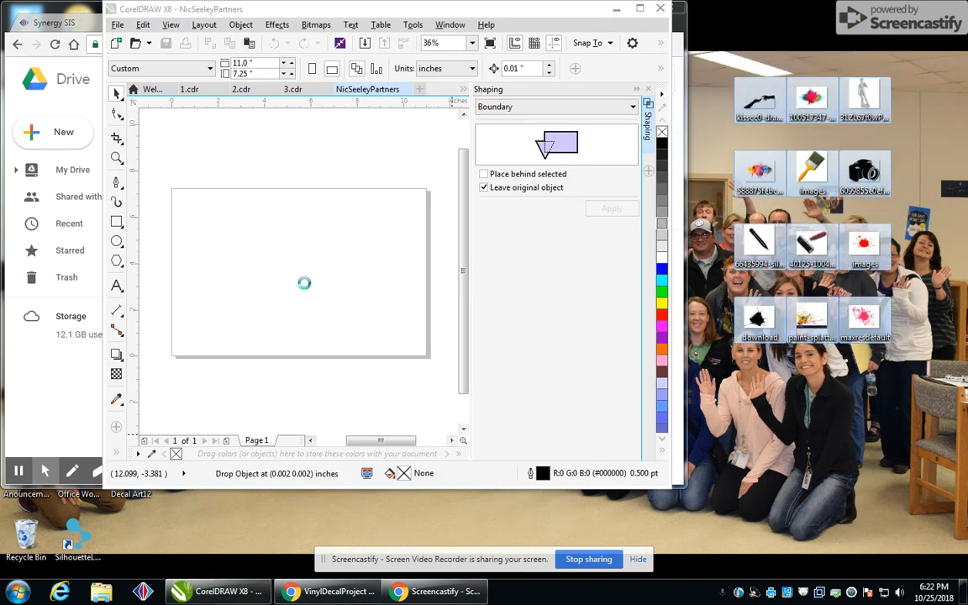
pyautogui.click(640, 9)
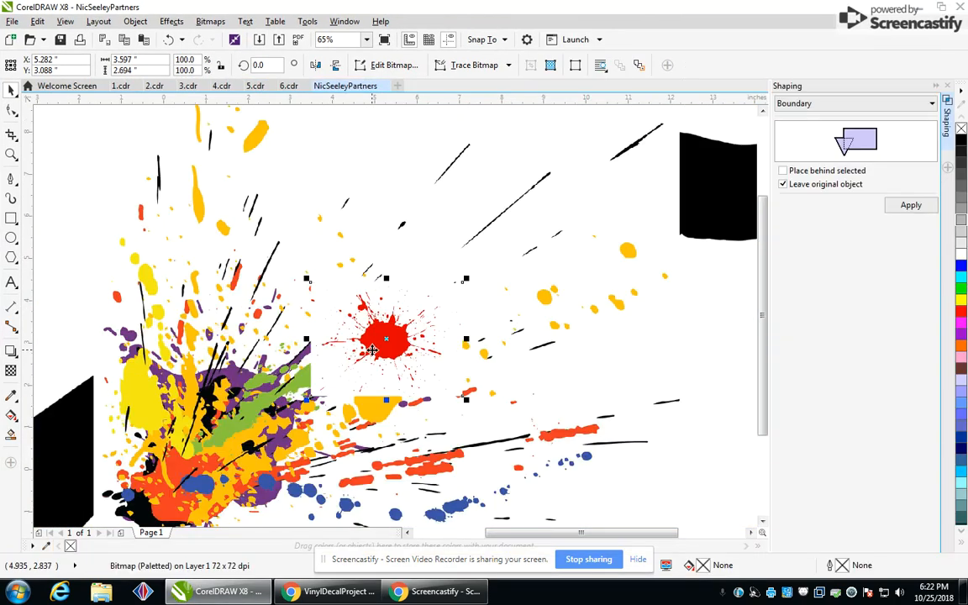
# - Move the red splatter, the multicoloured VectorStock splatter, the camera and the magenta-teal splatter from the stack into empty space beside the page
pyautogui.scroll(-2, 371, 346)
pyautogui.moveTo(371, 346); pyautogui.dragTo(247, 282)
pyautogui.moveTo(332, 324); pyautogui.dragTo(140, 379)
pyautogui.moveTo(370, 342); pyautogui.dragTo(264, 210)
pyautogui.moveTo(361, 343); pyautogui.dragTo(145, 276)
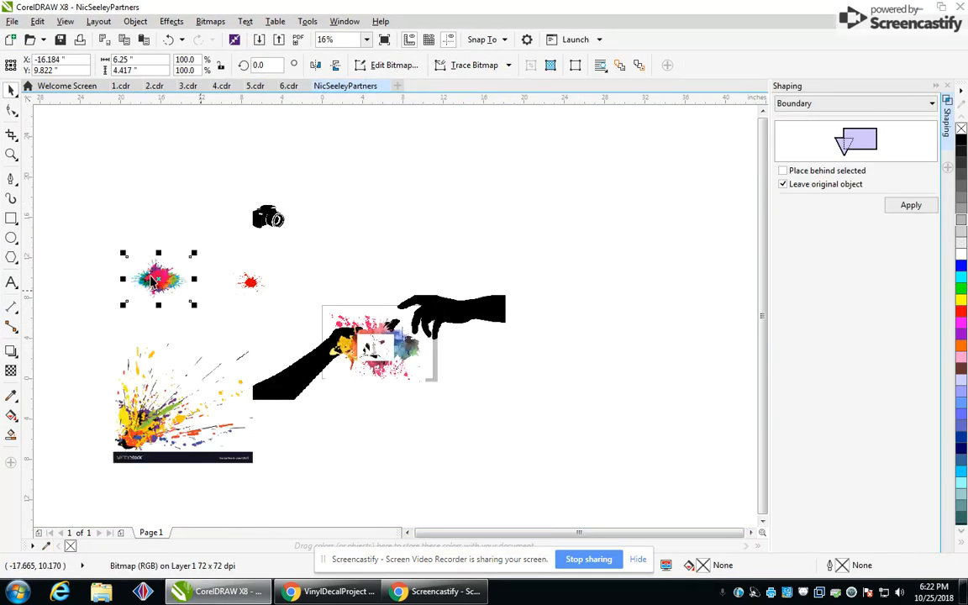
# - Spread the statue, black splatter, reaching hands, pink splash and watercolour splatter around the outside of the page
pyautogui.moveTo(375, 344); pyautogui.dragTo(132, 211)
pyautogui.moveTo(372, 341); pyautogui.dragTo(344, 243)
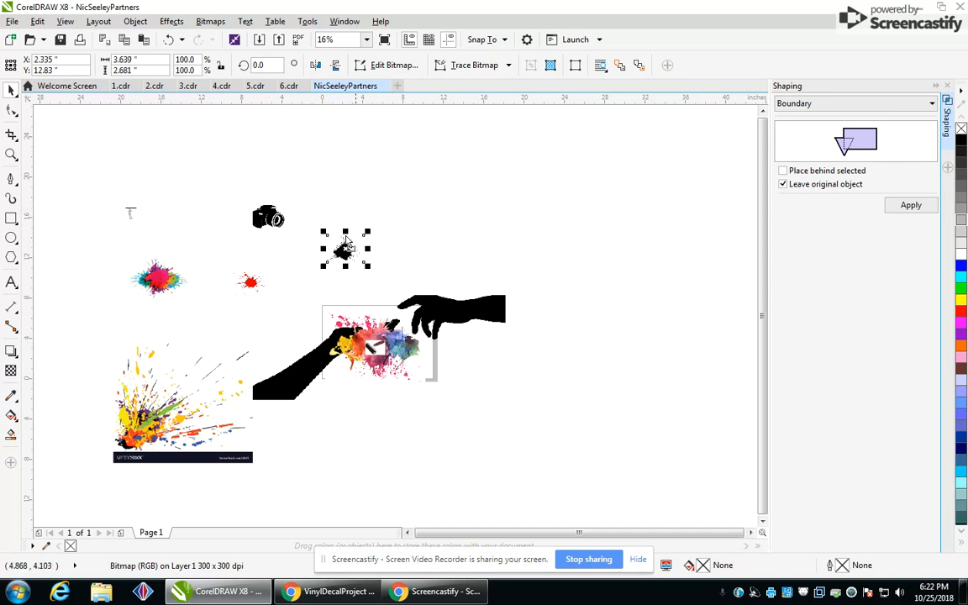
pyautogui.moveTo(455, 306)
pyautogui.mouseDown()
pyautogui.moveTo(444, 217)
pyautogui.moveTo(437, 228)
pyautogui.moveTo(464, 224)
pyautogui.mouseUp()
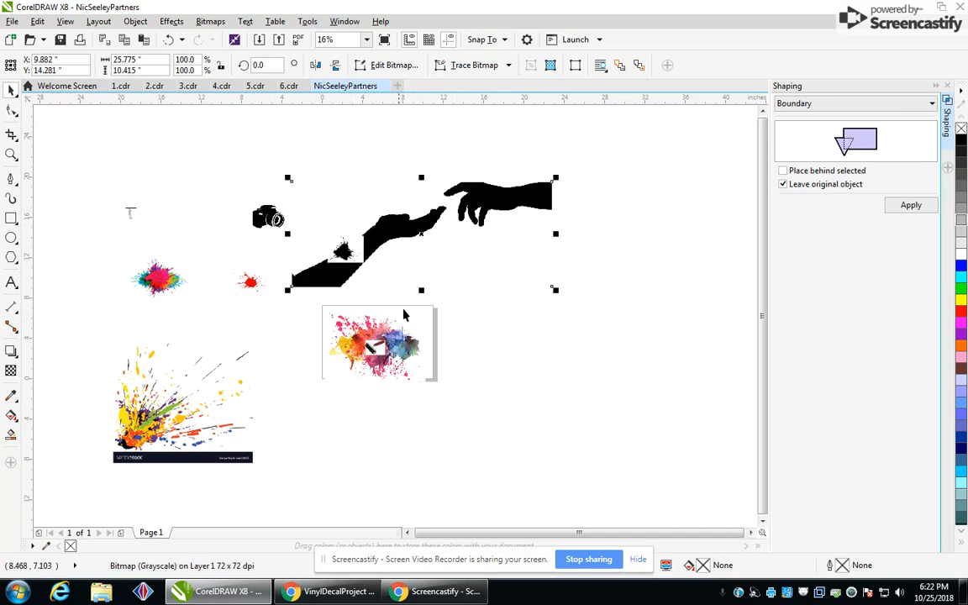
pyautogui.moveTo(372, 343)
pyautogui.mouseDown()
pyautogui.moveTo(343, 435)
pyautogui.moveTo(485, 363)
pyautogui.moveTo(533, 300)
pyautogui.moveTo(485, 271)
pyautogui.mouseUp()
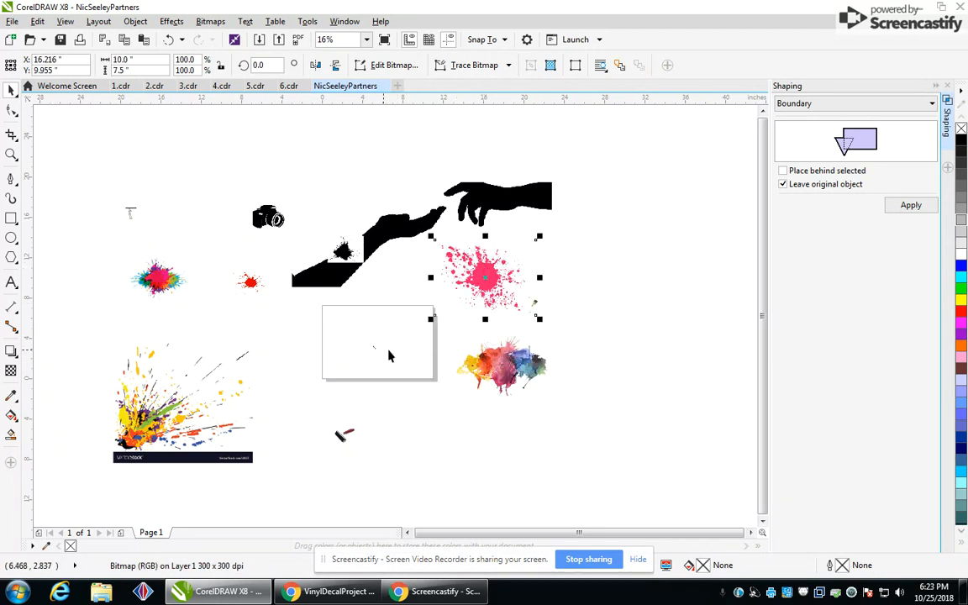
pyautogui.moveTo(515, 368); pyautogui.dragTo(525, 380)
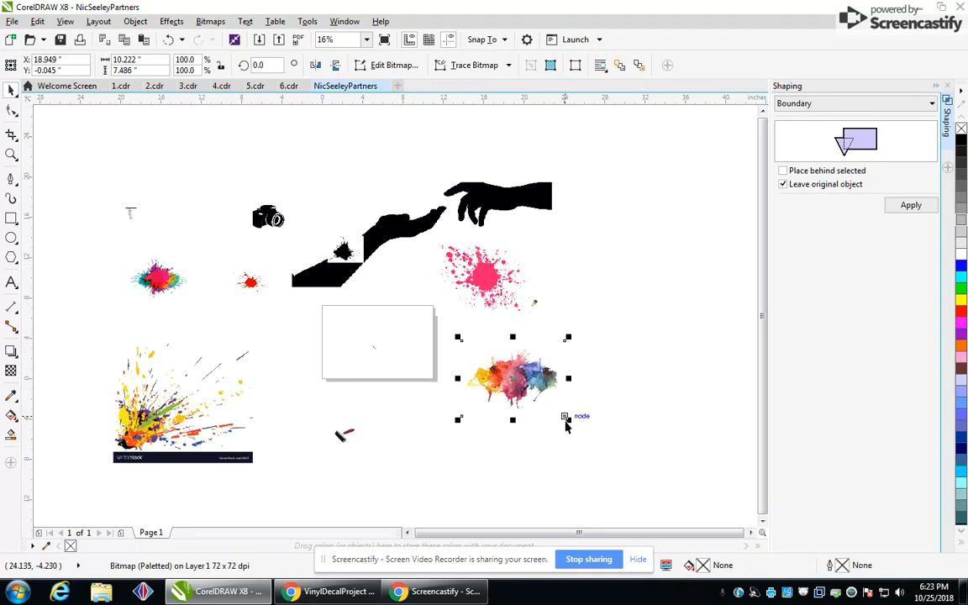
# - Examine how the images are cleaned up and arranged in 2.cdr and compare it with 1.cdr
pyautogui.click(117, 85)
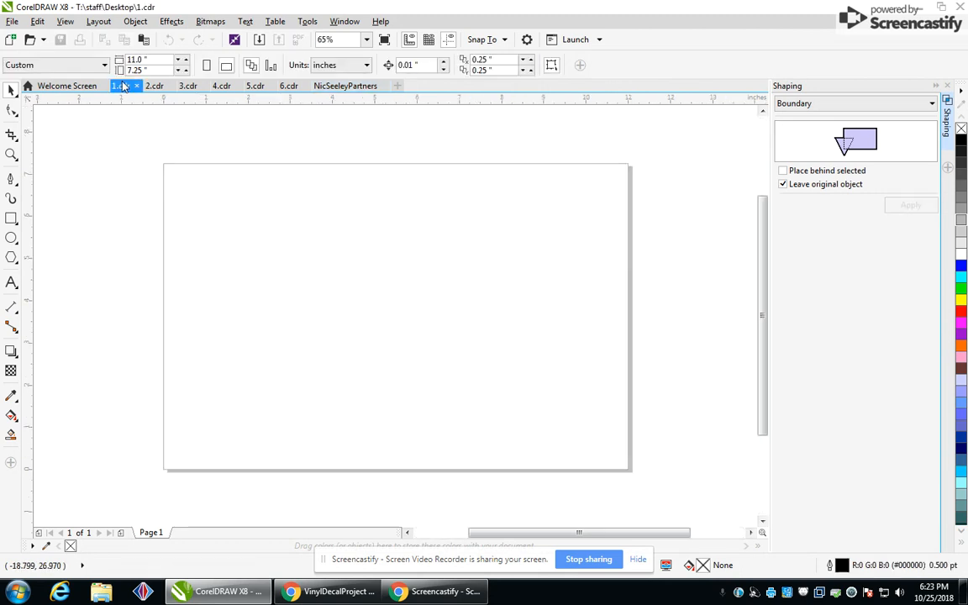
pyautogui.click(154, 87)
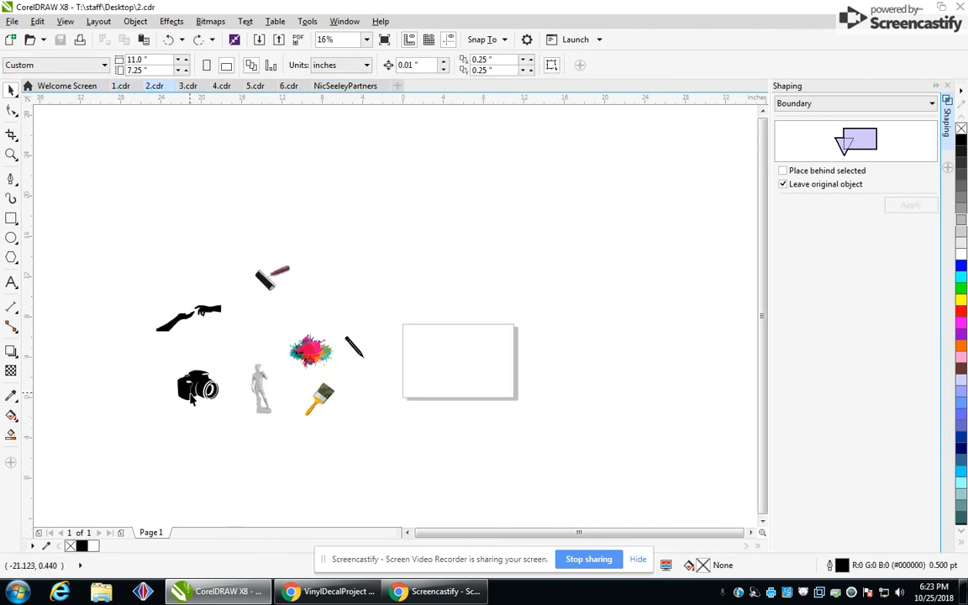
pyautogui.scroll(2, 263, 415)
pyautogui.scroll(-1, 263, 414)
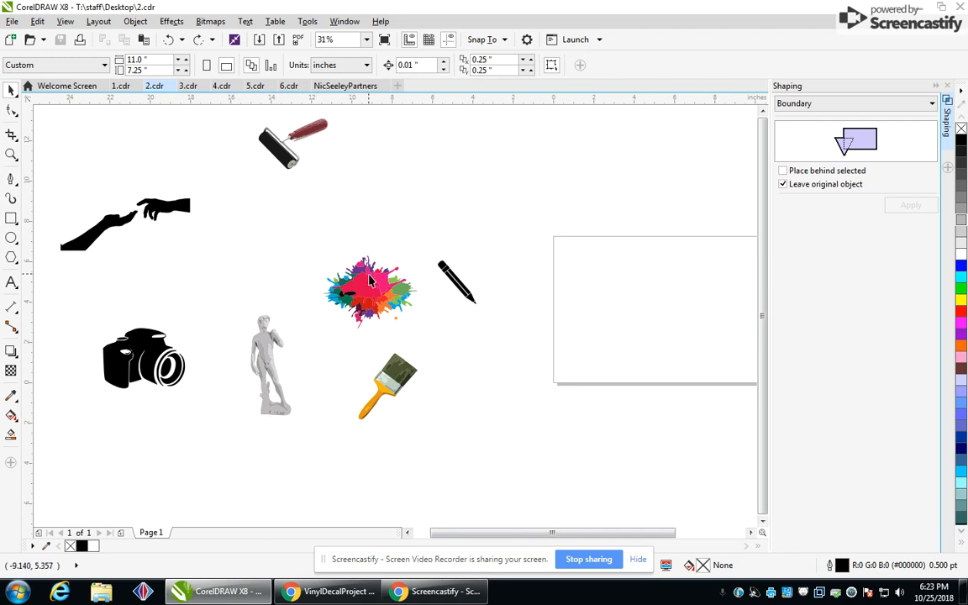
pyautogui.click(120, 87)
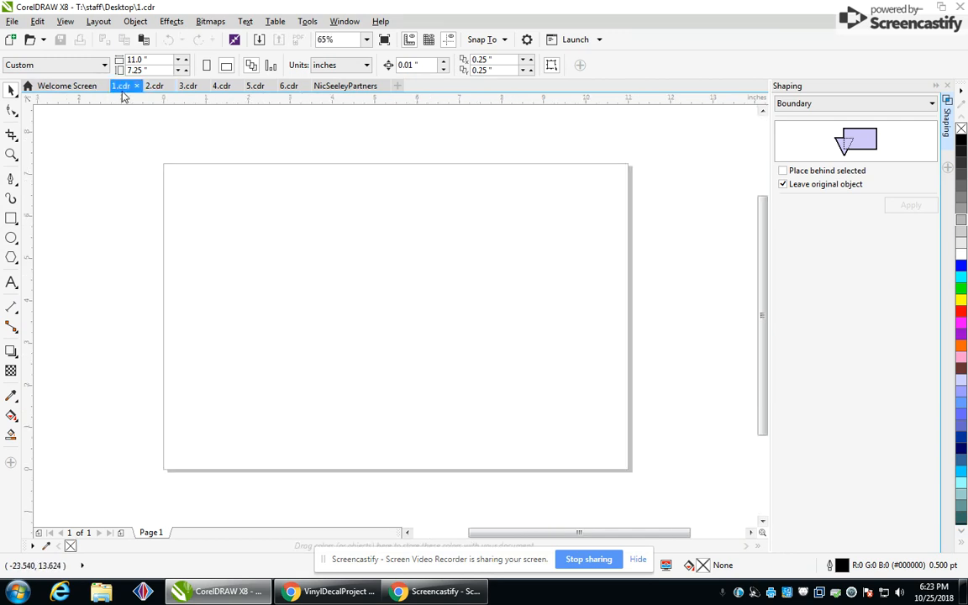
# - Return to the newly created document and move the watercolour splatter about 11 inches farther right, away from the other images
pyautogui.click(332, 87)
pyautogui.moveTo(510, 385); pyautogui.dragTo(622, 385)
pyautogui.scroll(2, 624, 384)
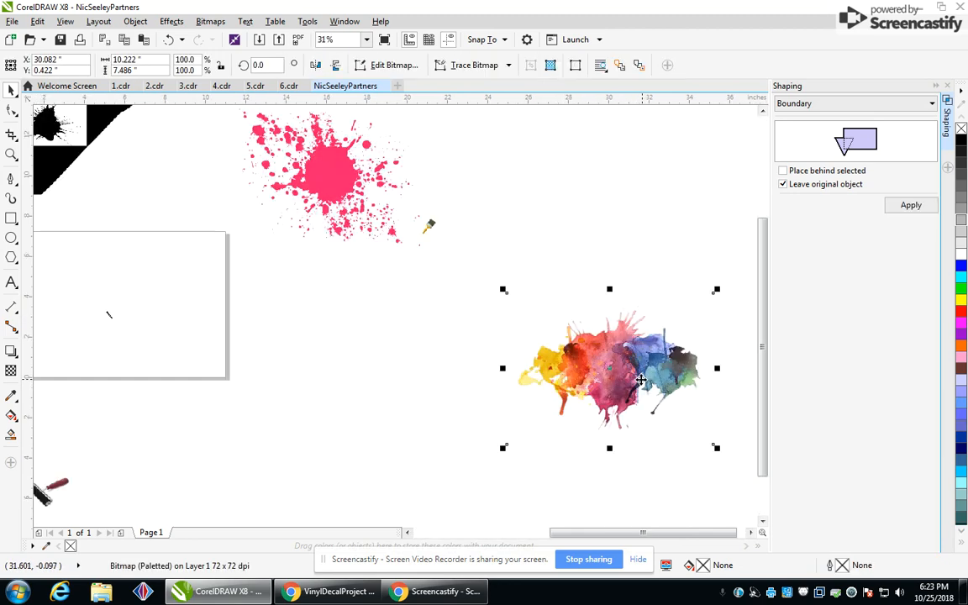
# - Examine the bitmap edges of the watercolour splatter, the pink splash and the reaching hands at high magnification
pyautogui.scroll(2, 643, 381)
pyautogui.scroll(5, 453, 404)
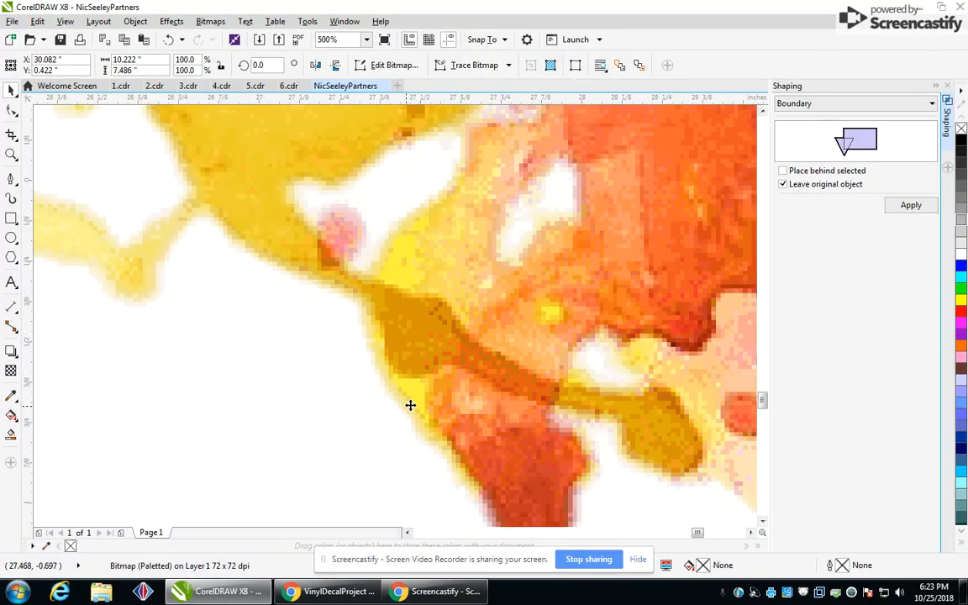
pyautogui.scroll(-8, 404, 353)
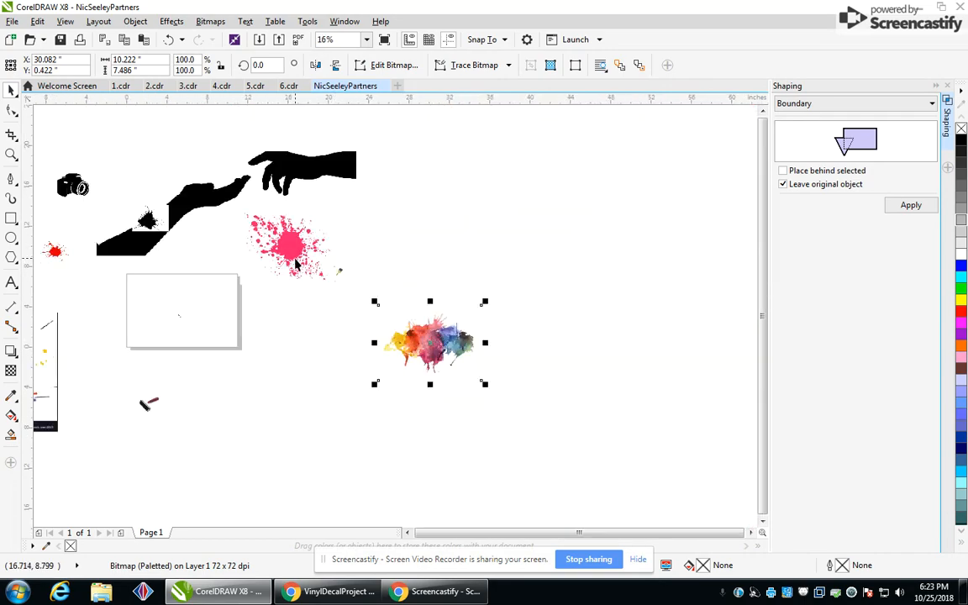
pyautogui.scroll(6, 294, 264)
pyautogui.scroll(1, 294, 264)
pyautogui.scroll(-6, 295, 264)
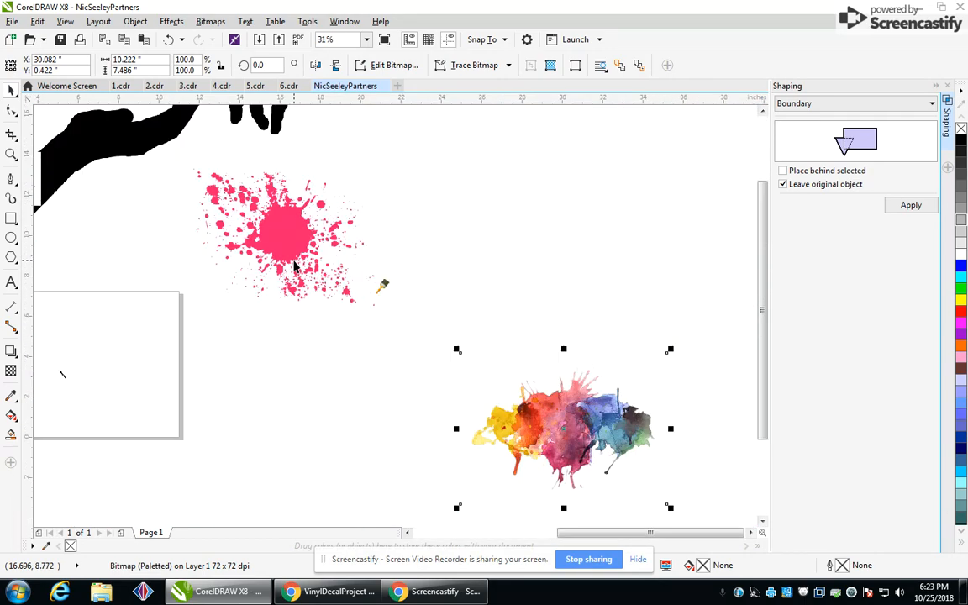
pyautogui.scroll(8, 193, 226)
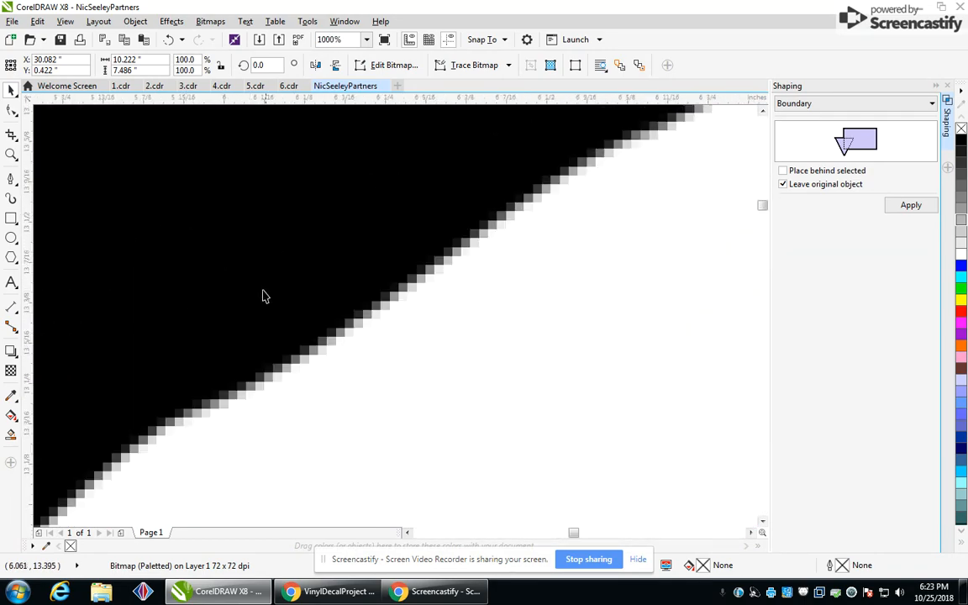
pyautogui.scroll(-7, 268, 299)
pyautogui.scroll(-2, 272, 303)
pyautogui.scroll(1, 395, 259)
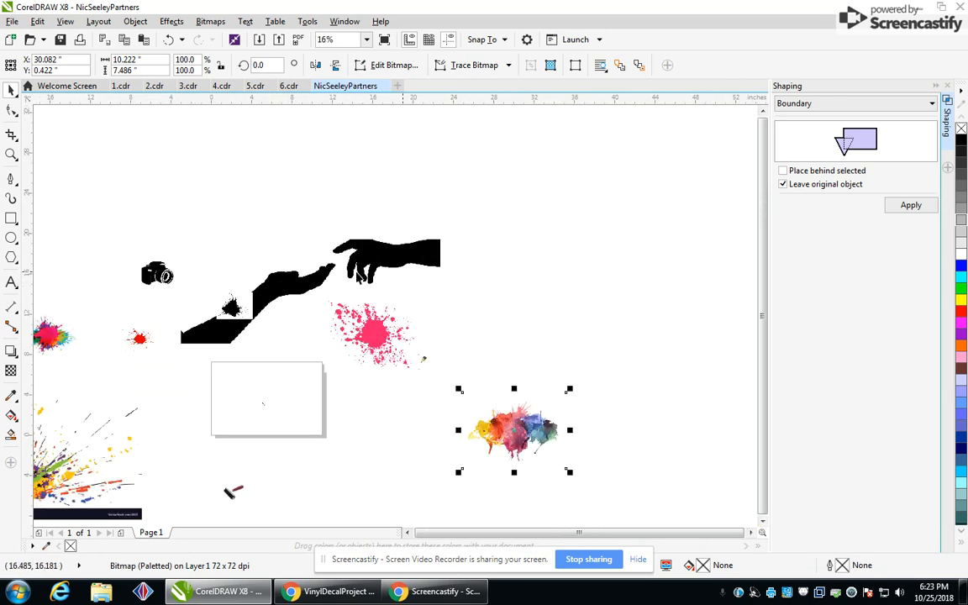
# - Move the reaching hands clear of the other images and outline-trace them as a Logo, removing the background colour from the entire image
pyautogui.moveTo(394, 259); pyautogui.dragTo(513, 202)
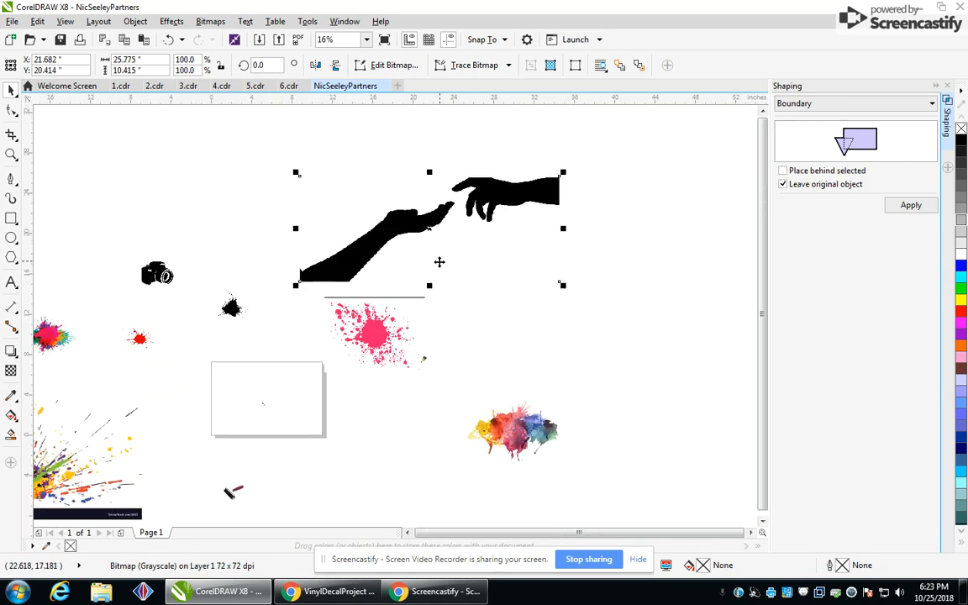
pyautogui.scroll(-1, 440, 261)
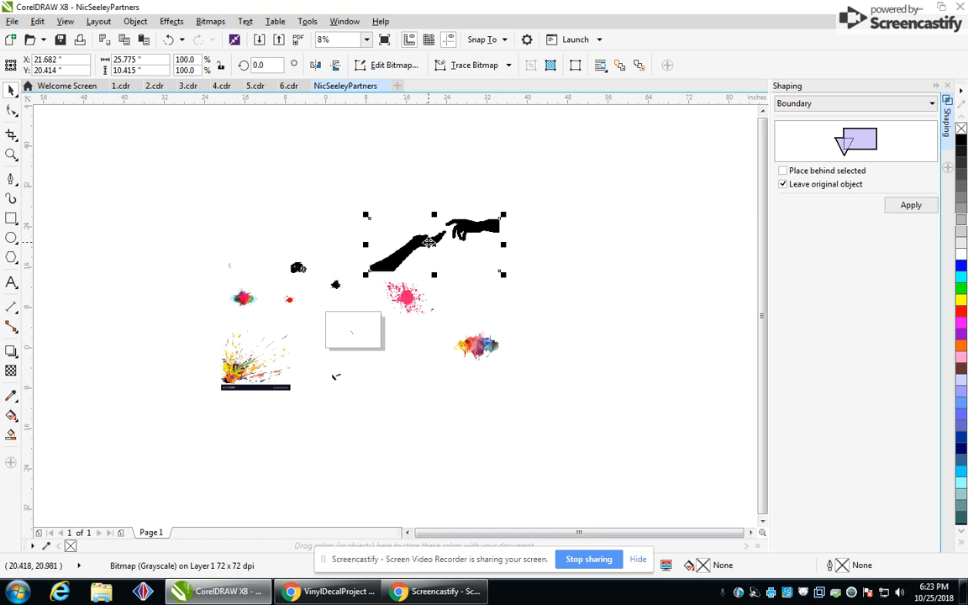
pyautogui.rightClick(428, 242)
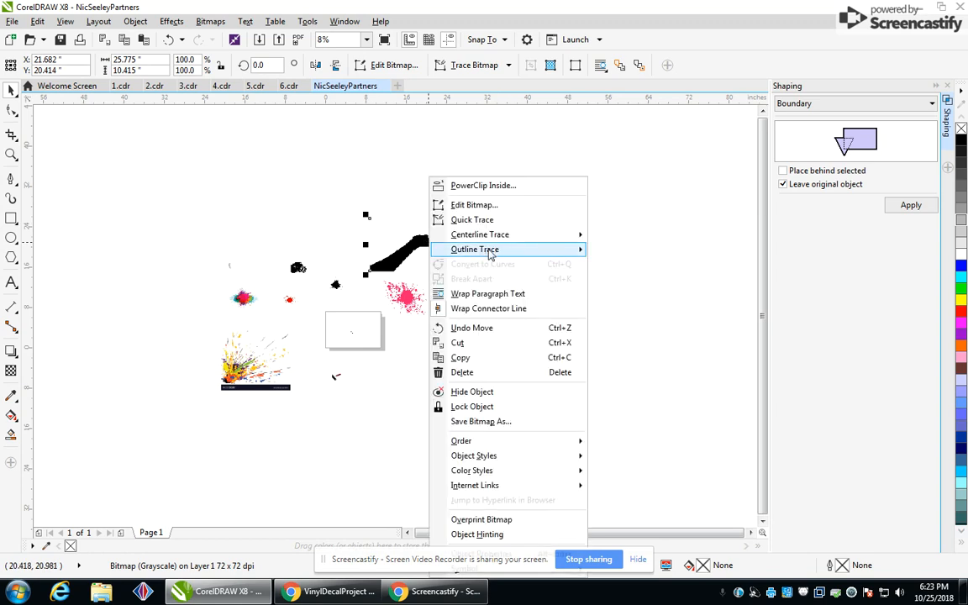
pyautogui.moveTo(491, 254)
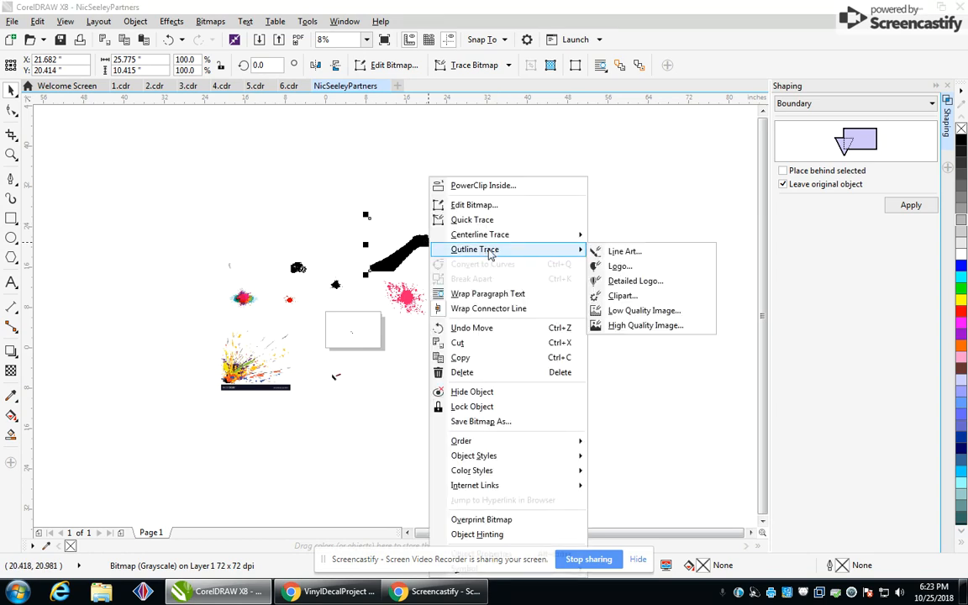
pyautogui.click(620, 266)
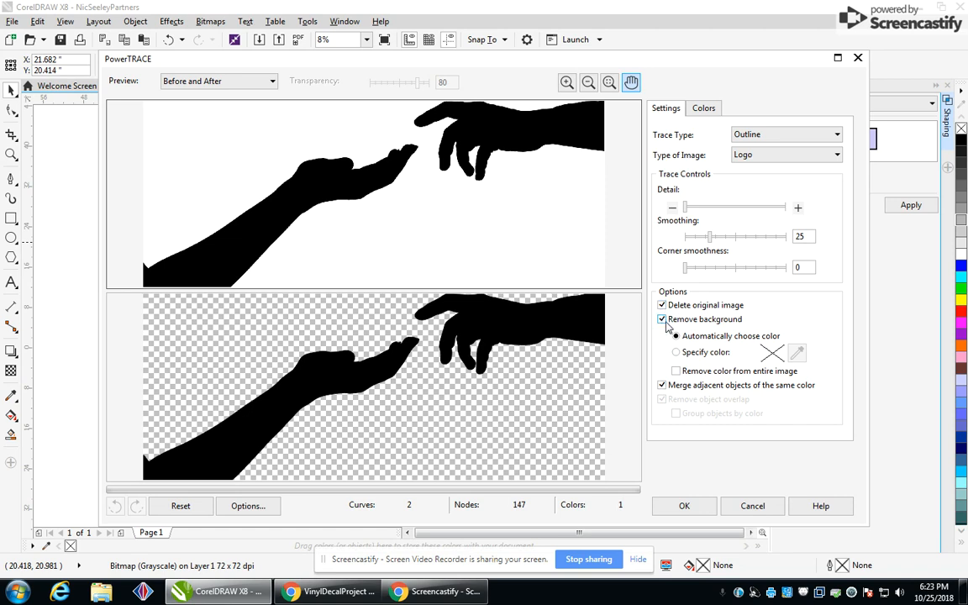
pyautogui.click(677, 371)
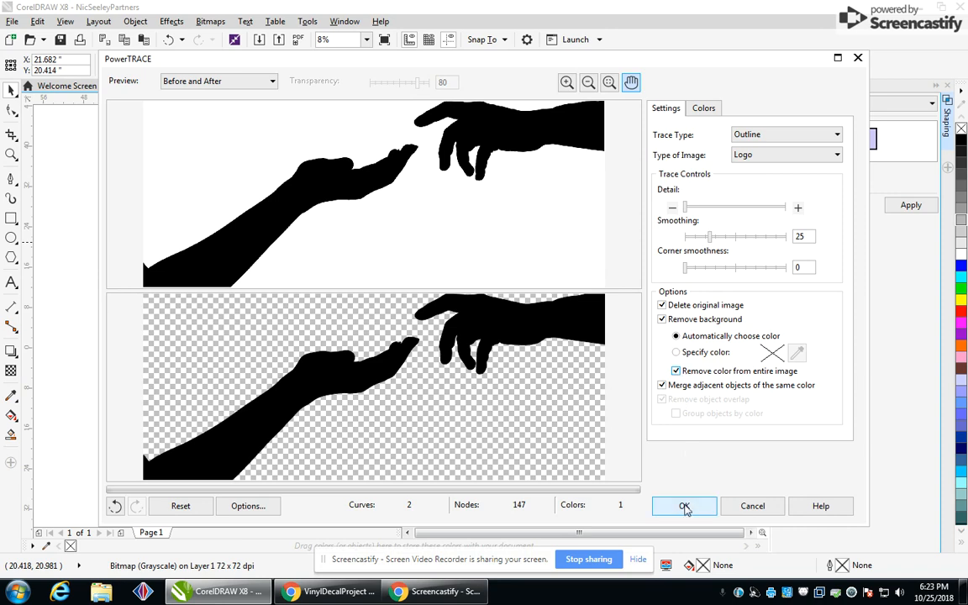
pyautogui.click(685, 506)
pyautogui.click(518, 255)
# - Inspect the edges of the traced hands up close, as well as the colour splatter and ink roller in 2.cdr
pyautogui.scroll(8, 518, 255)
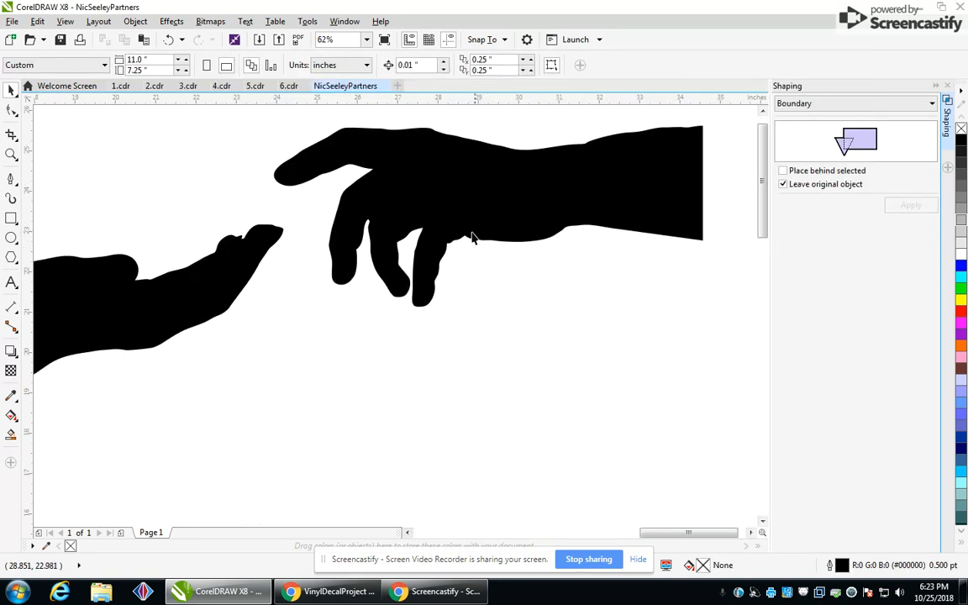
pyautogui.scroll(3, 459, 244)
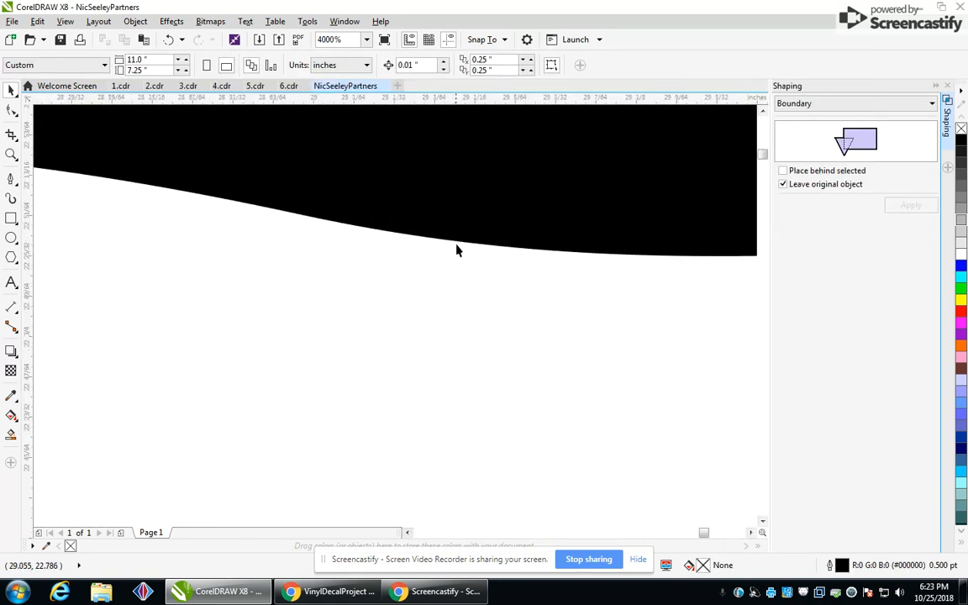
pyautogui.scroll(-3, 454, 239)
pyautogui.scroll(-4, 454, 238)
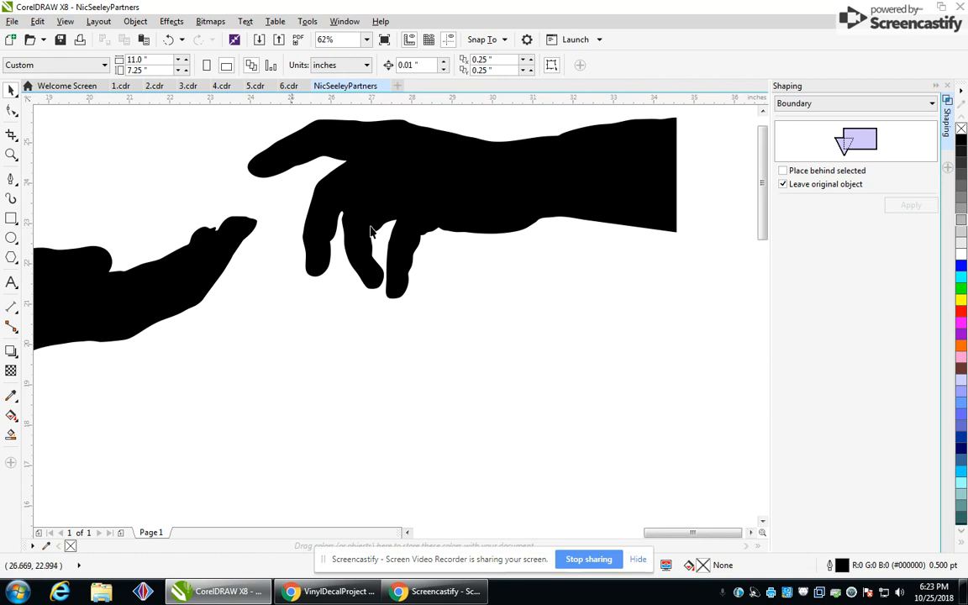
pyautogui.click(153, 86)
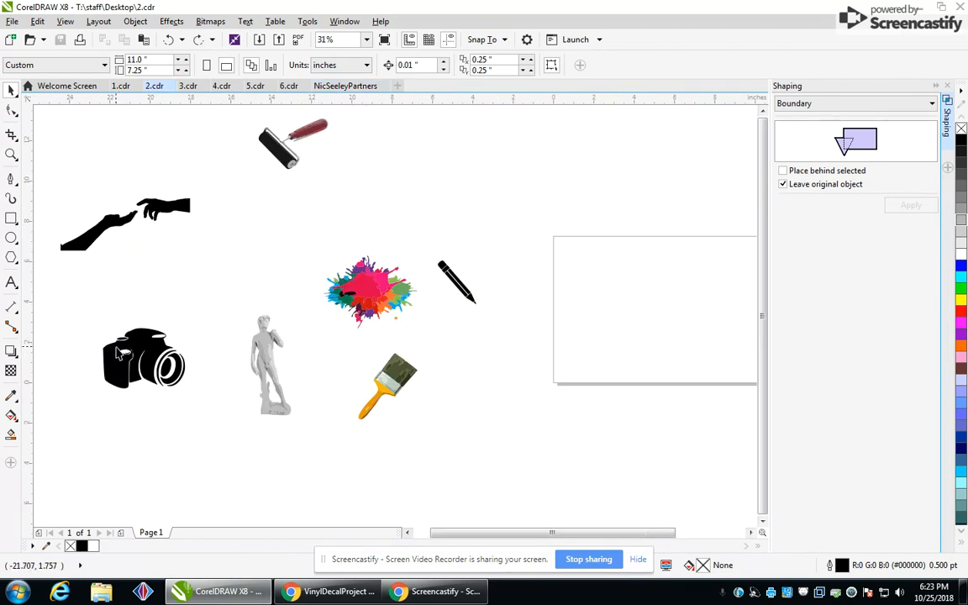
pyautogui.scroll(3, 140, 354)
pyautogui.scroll(-3, 141, 354)
pyautogui.scroll(3, 419, 251)
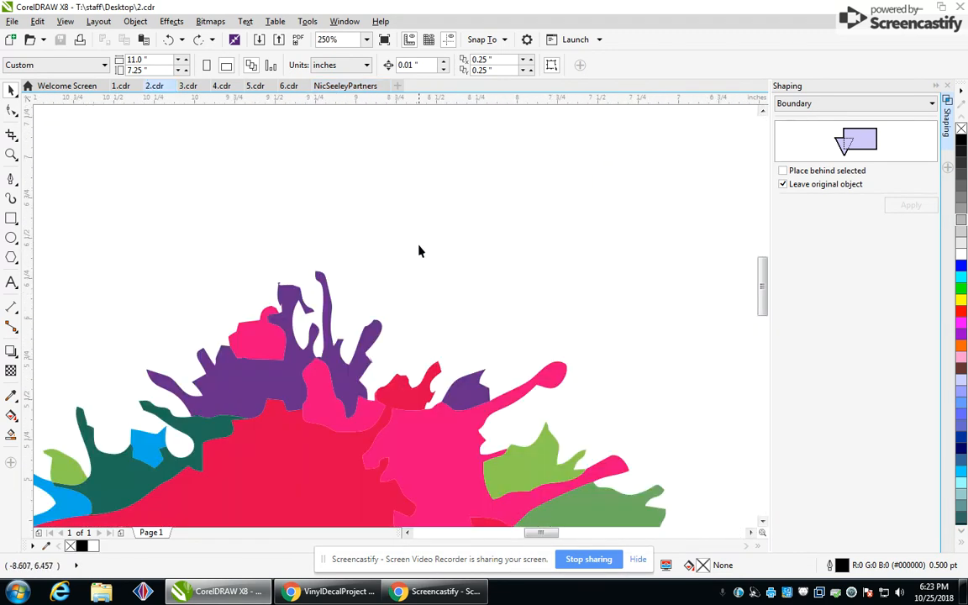
pyautogui.scroll(-1, 380, 326)
pyautogui.scroll(-3, 380, 326)
pyautogui.scroll(5, 266, 181)
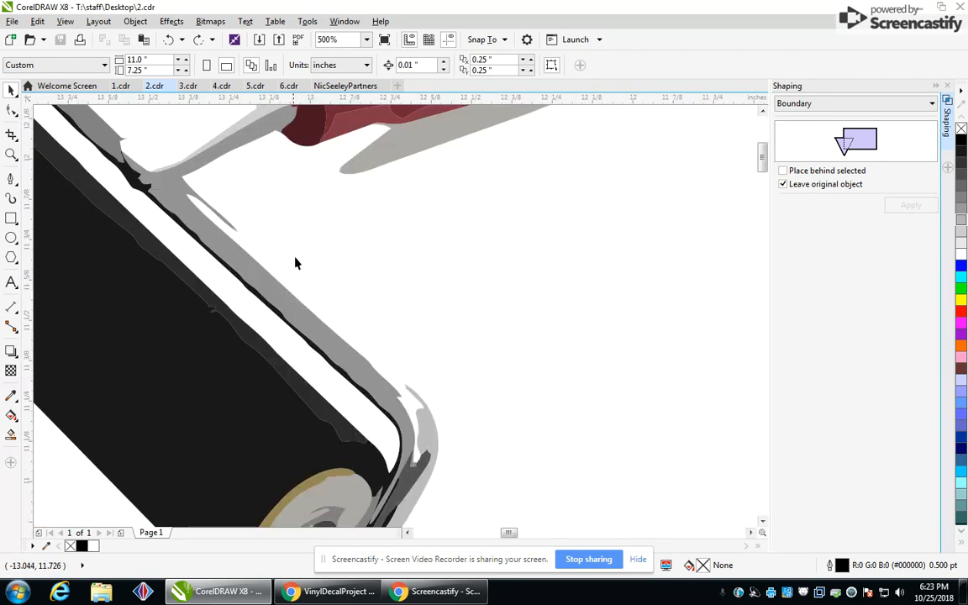
pyautogui.scroll(-6, 321, 347)
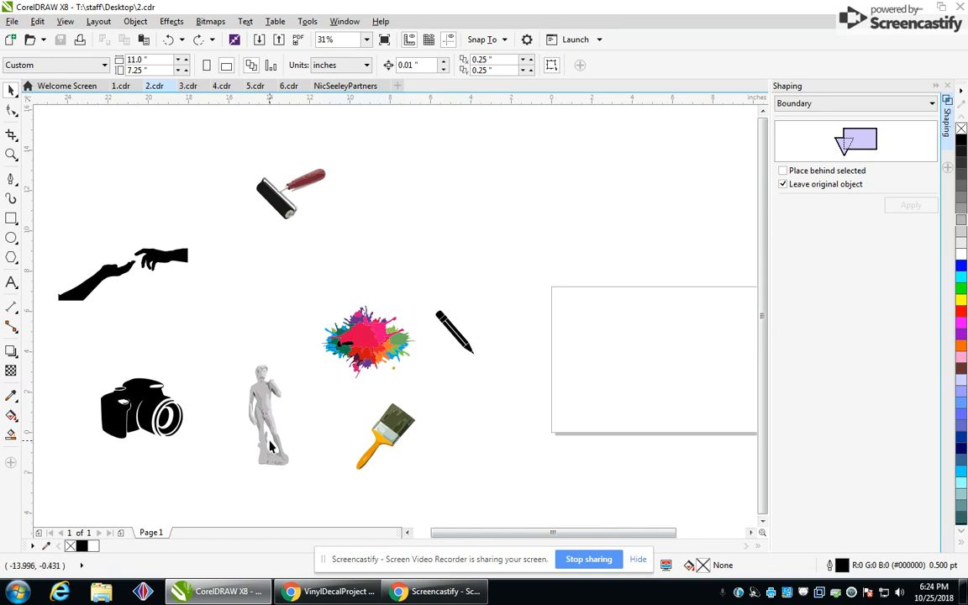
# - Create a Boundary outline around the camera and the statue with the Shaping tools, leaving the original objects in place
pyautogui.click(266, 391)
pyautogui.click(340, 23)
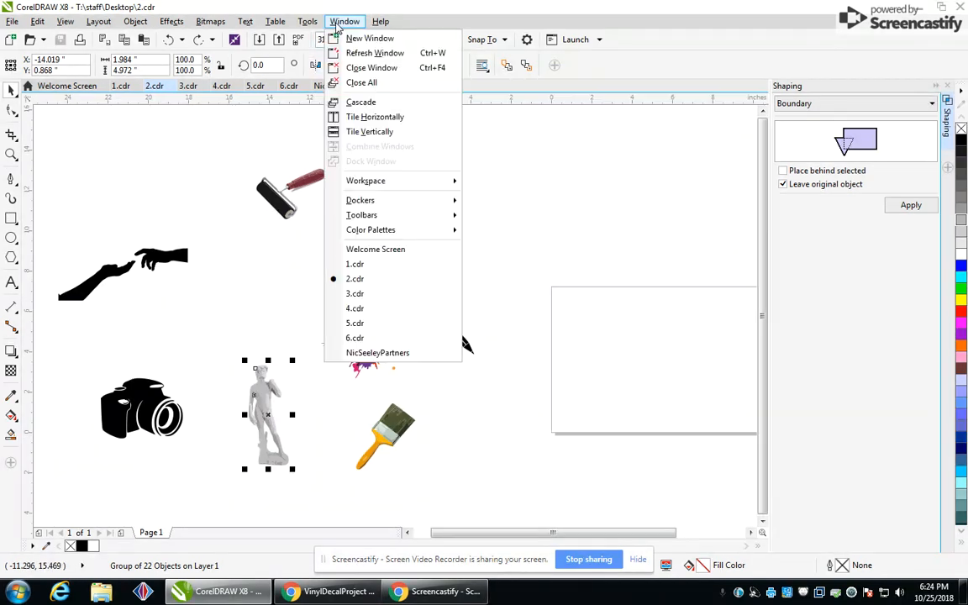
pyautogui.moveTo(336, 199)
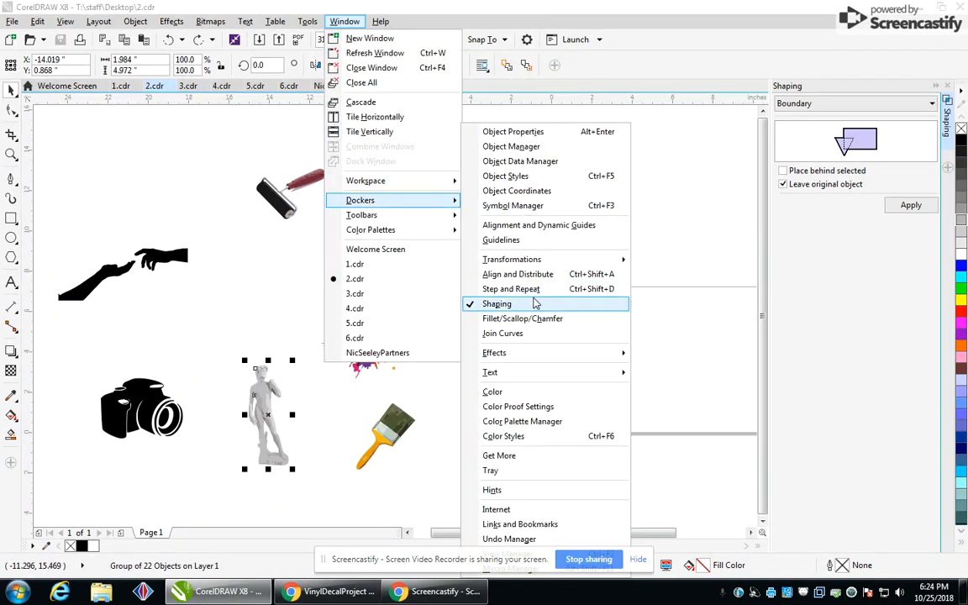
pyautogui.click(748, 213)
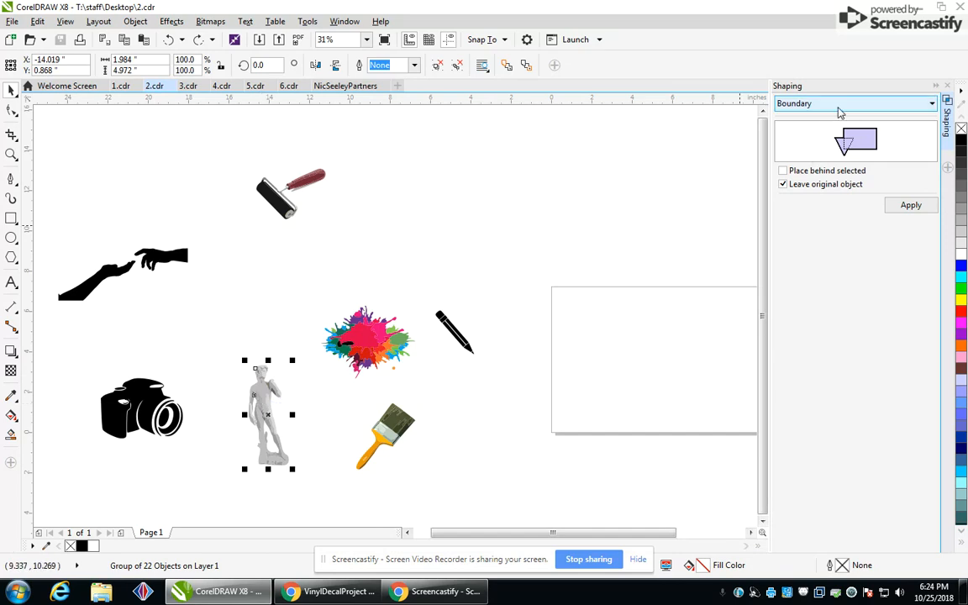
pyautogui.click(909, 207)
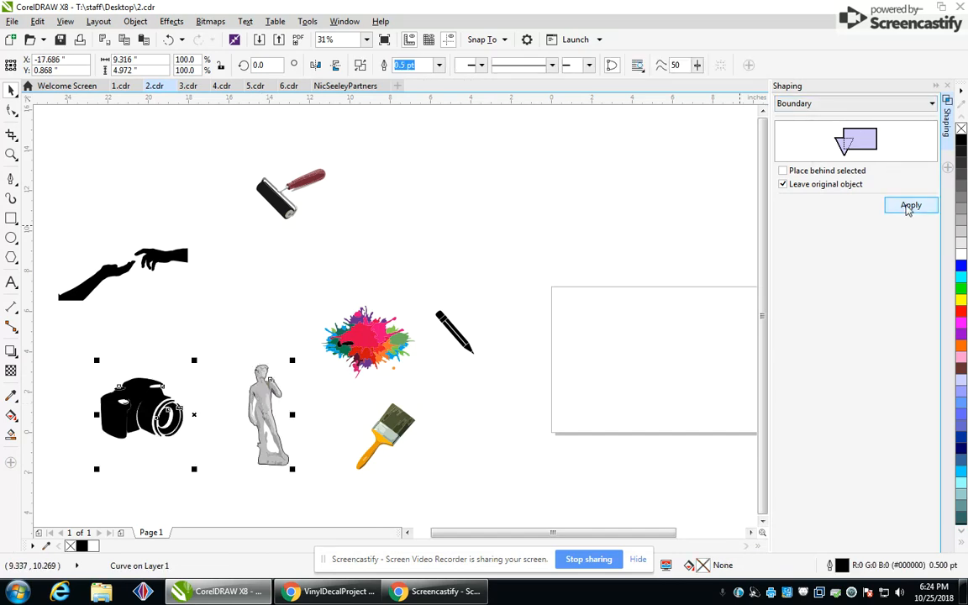
# - Move the combined camera and statue outline into the empty space above the page's upper-left corner and deselect it
pyautogui.moveTo(270, 418); pyautogui.dragTo(538, 213)
pyautogui.click(591, 280)
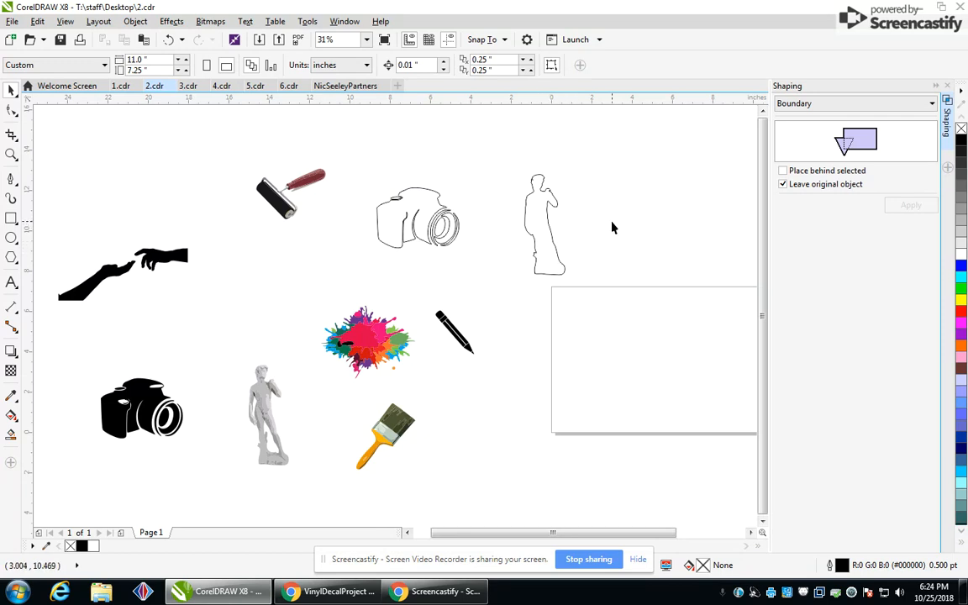
pyautogui.moveTo(545, 227); pyautogui.dragTo(557, 280)
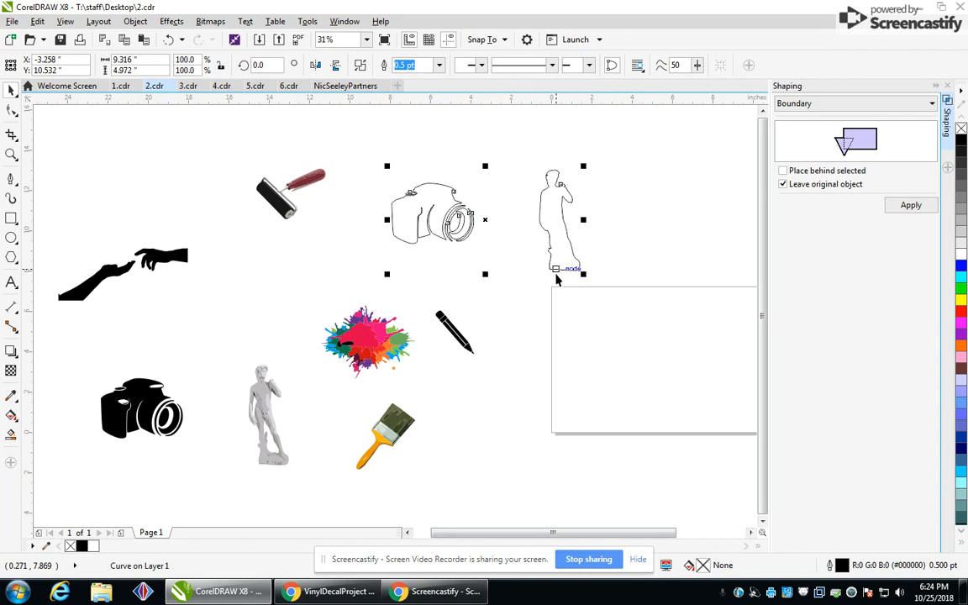
pyautogui.click(182, 347)
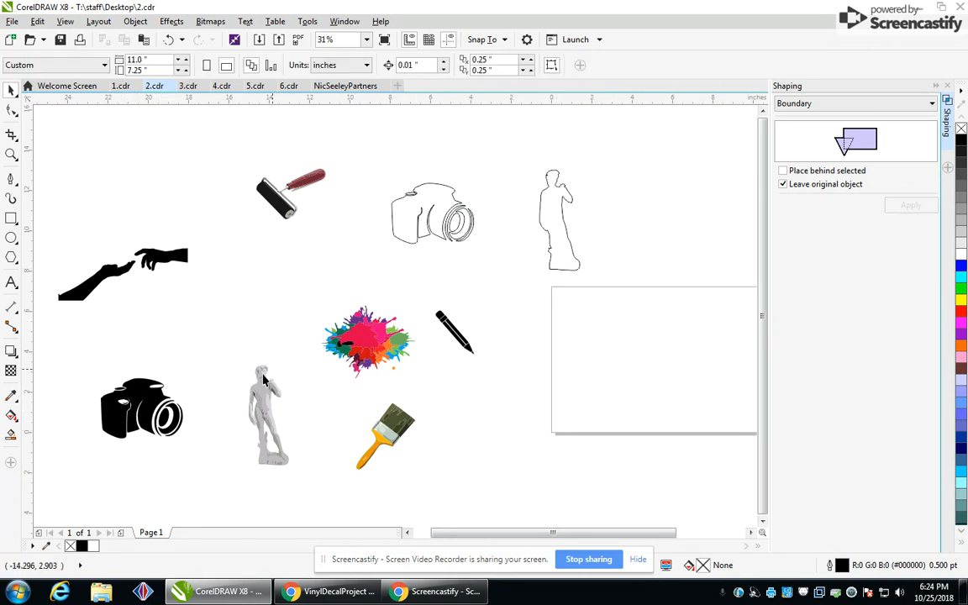
# - Give the reaching hands in 2.cdr an outline with Hairline width
pyautogui.click(88, 291)
pyautogui.scroll(2, 95, 283)
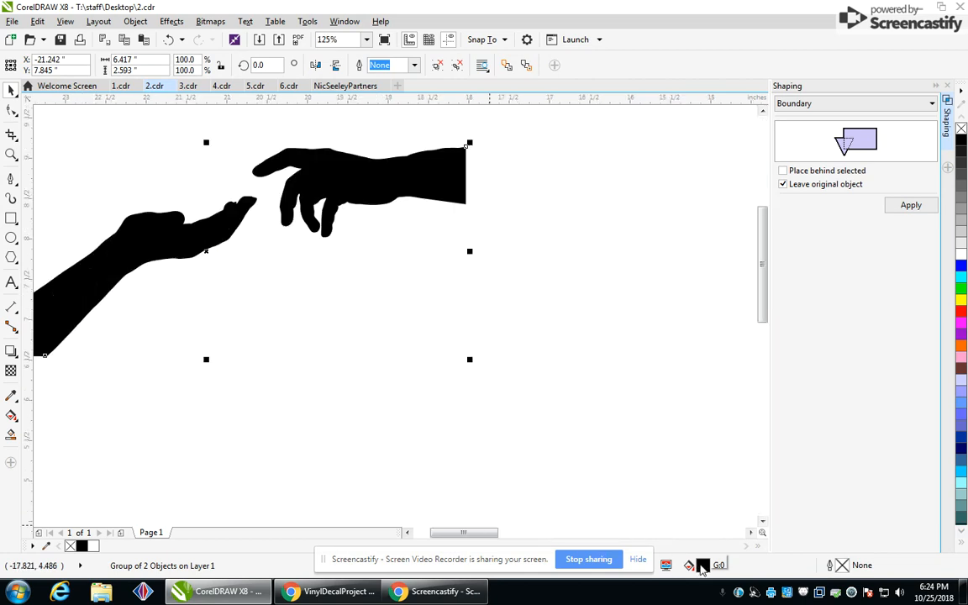
pyautogui.doubleClick(838, 569)
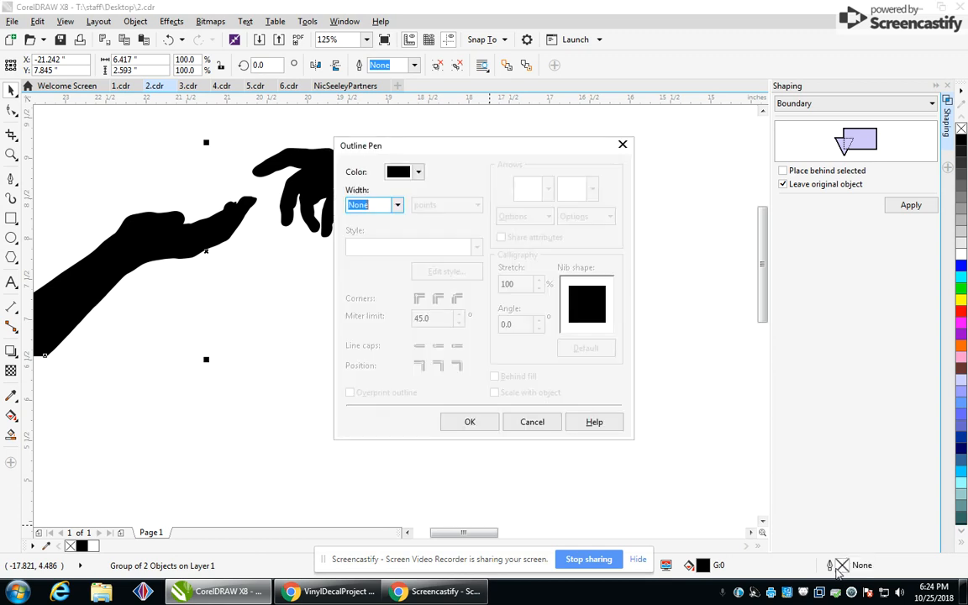
pyautogui.click(396, 206)
pyautogui.click(389, 228)
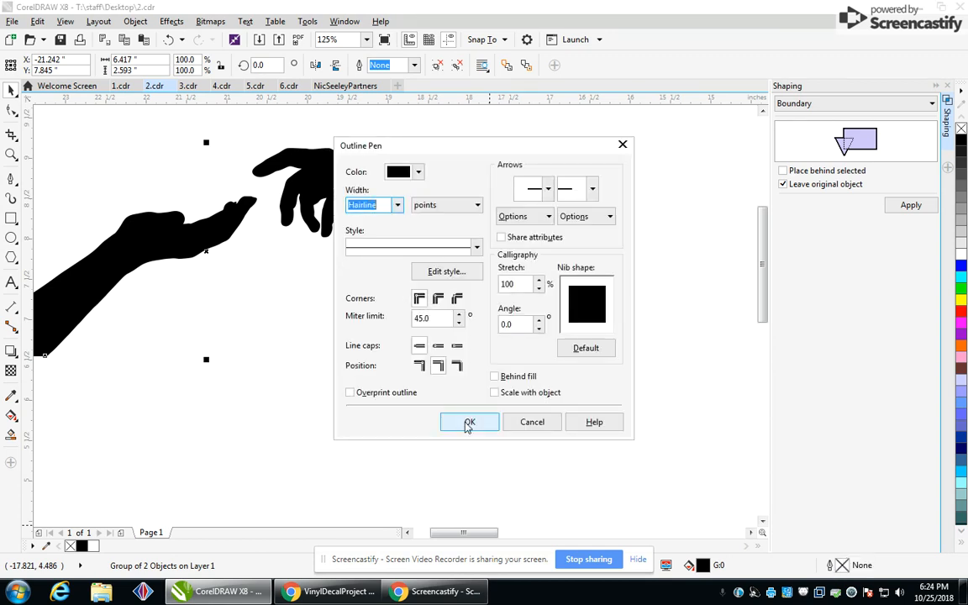
pyautogui.click(469, 421)
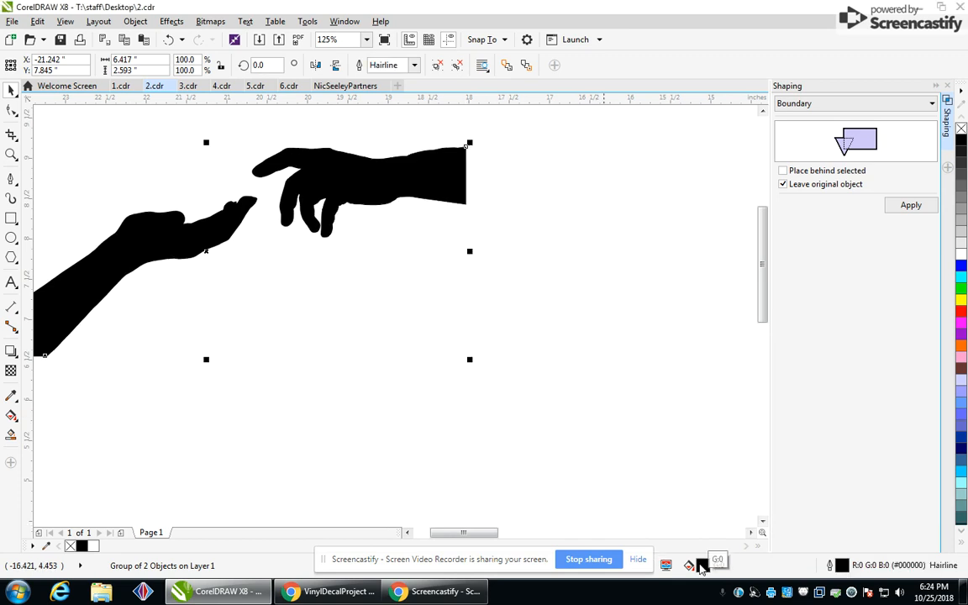
# - Remove the fill from the reaching hands and move them about 2 inches to the right
pyautogui.doubleClick(704, 567)
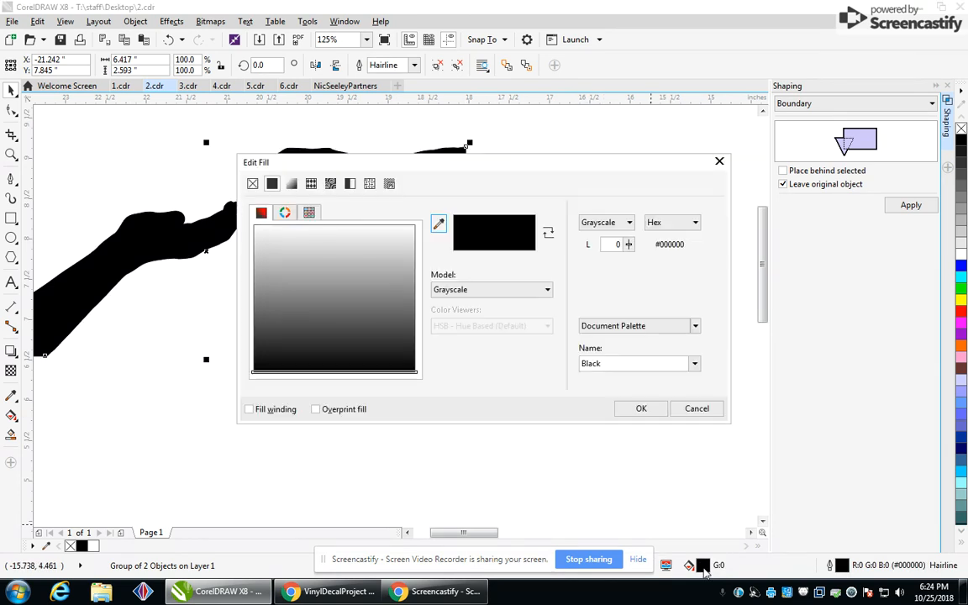
pyautogui.click(253, 183)
pyautogui.click(641, 409)
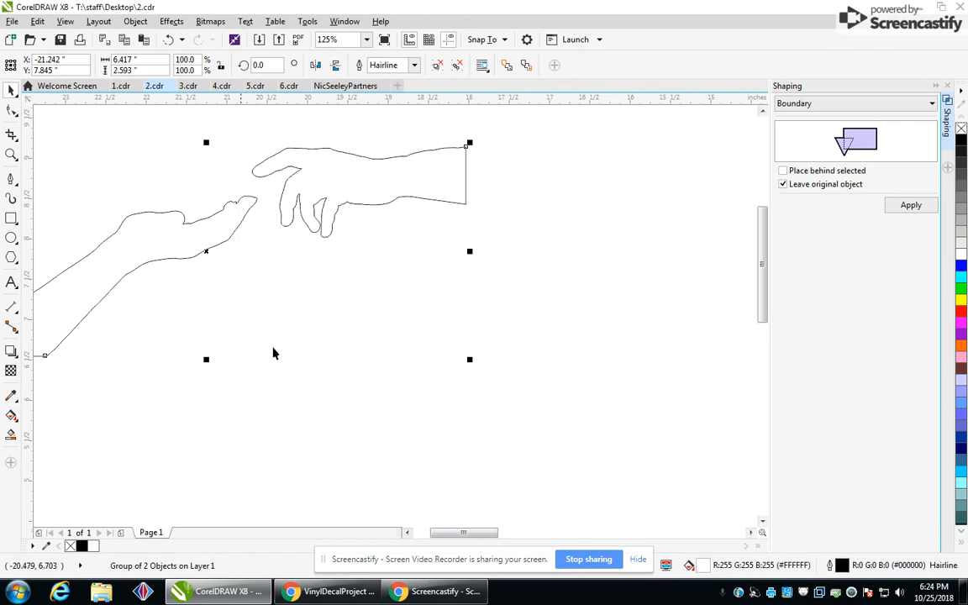
pyautogui.scroll(-2, 197, 262)
pyautogui.scroll(-2, 173, 248)
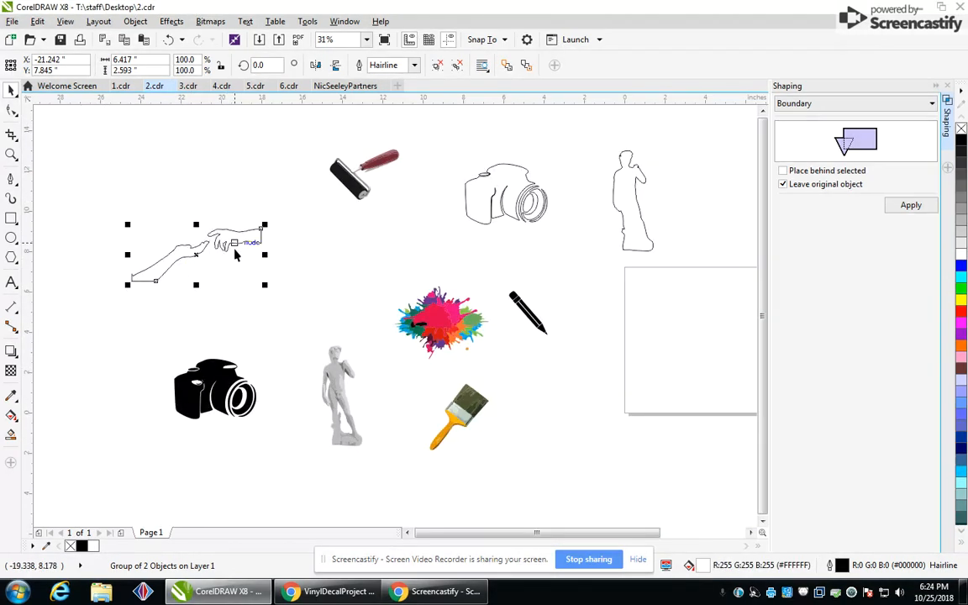
pyautogui.moveTo(229, 245); pyautogui.dragTo(254, 259)
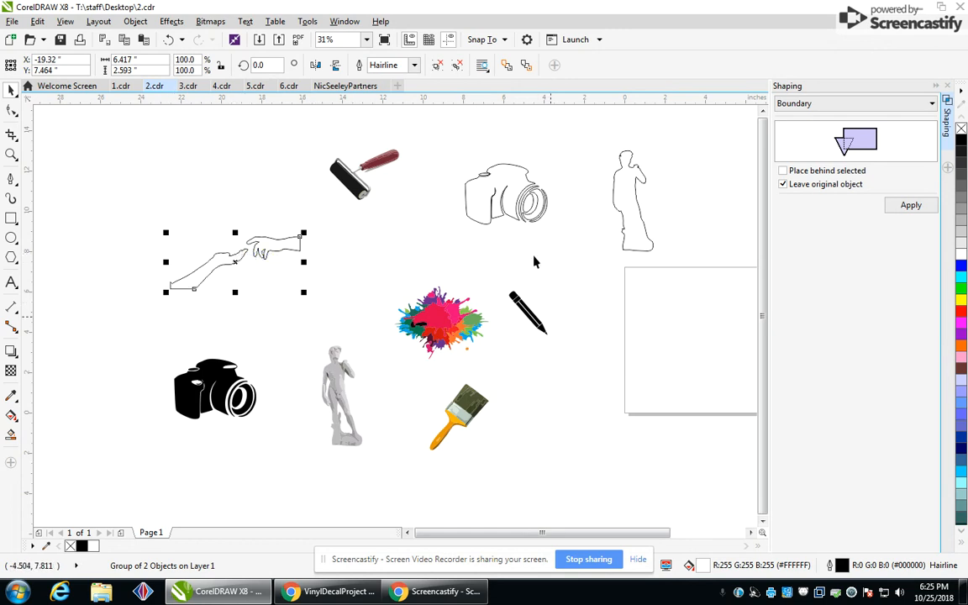
# - Select the combined camera and statue outline and switch to 3.cdr to view its page of arranged outlines
pyautogui.moveTo(457, 129); pyautogui.dragTo(580, 261)
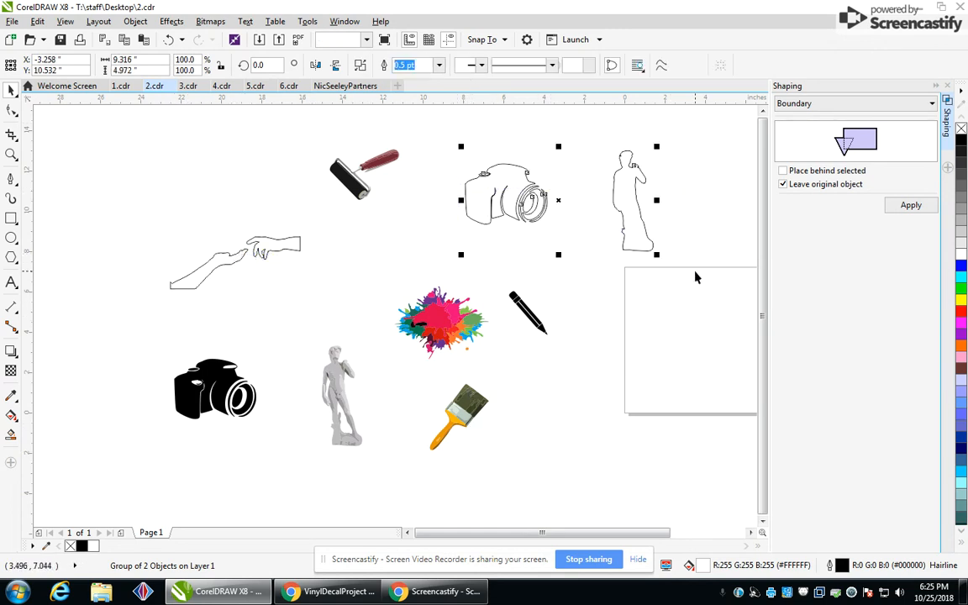
pyautogui.click(188, 87)
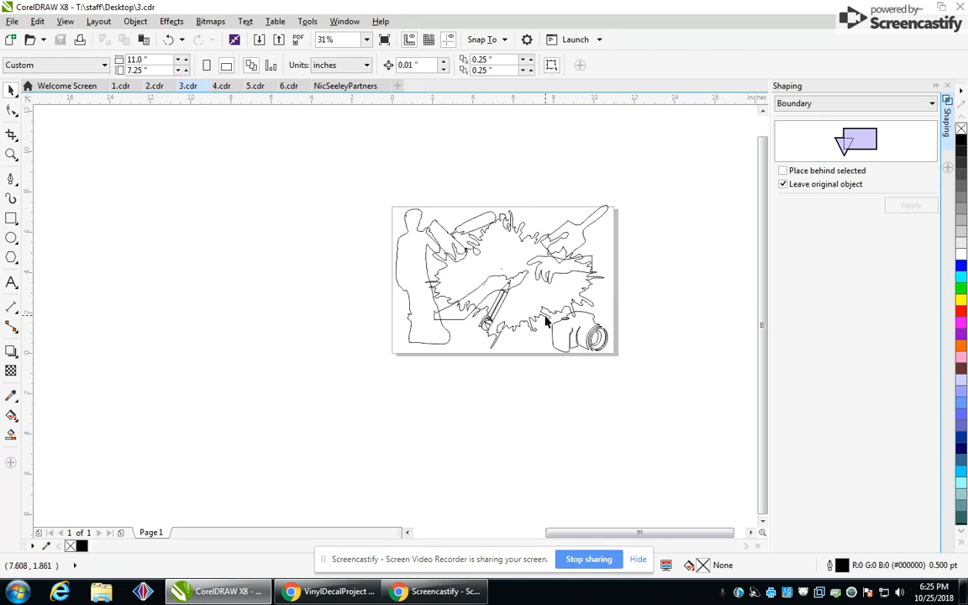
pyautogui.moveTo(412, 305); pyautogui.dragTo(324, 288)
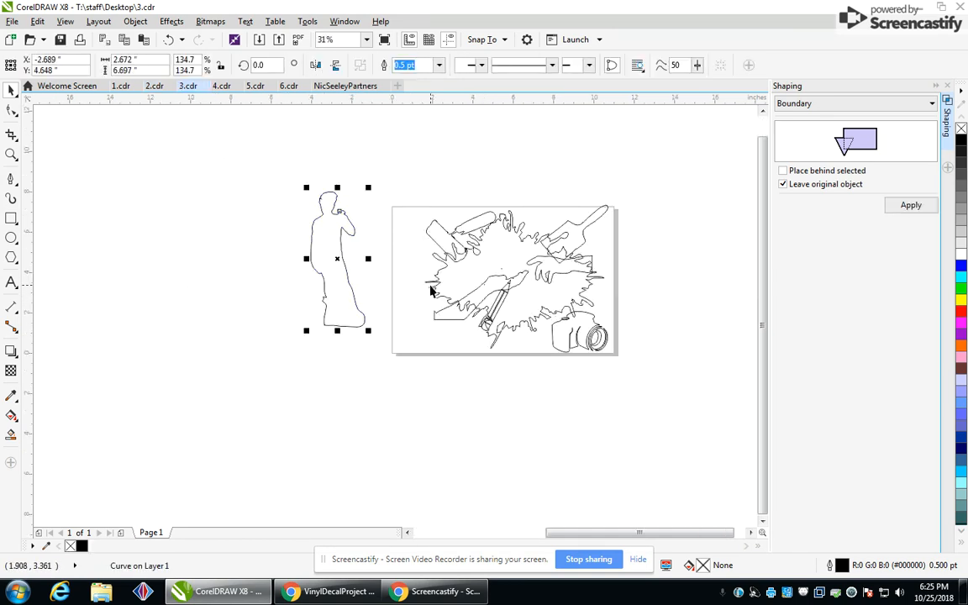
pyautogui.moveTo(587, 259); pyautogui.dragTo(534, 312)
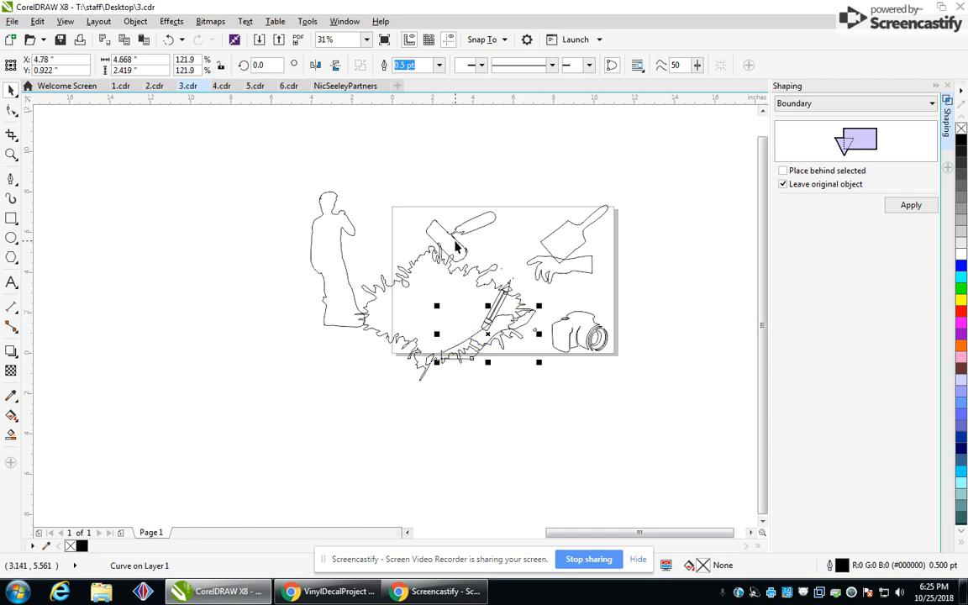
pyautogui.hotkey('ctrl', 'z')
pyautogui.hotkey('ctrl', 'z')
pyautogui.hotkey('ctrl', 'z')
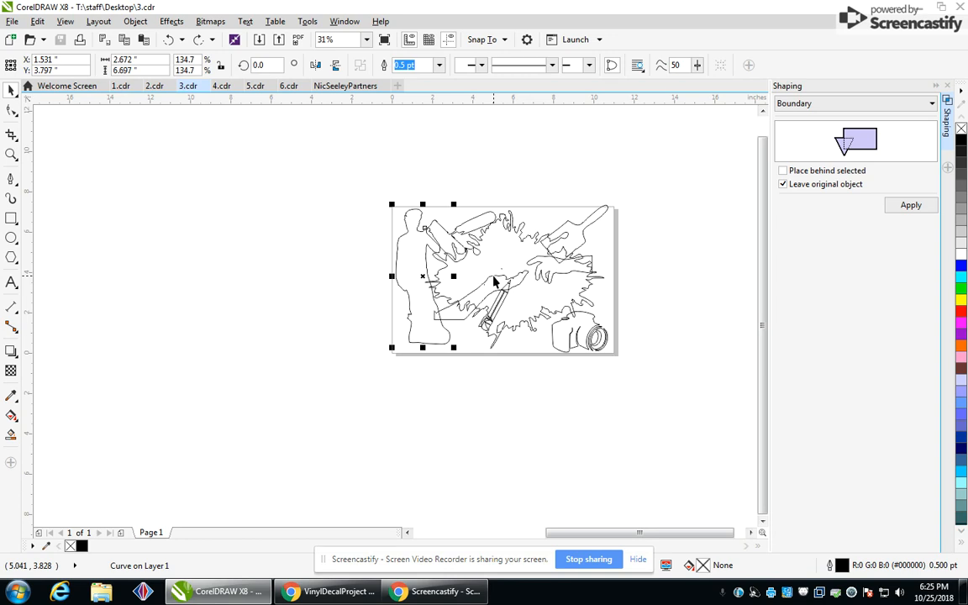
# - Move the two reaching hands and the pencil off the page into the empty space around it
pyautogui.click(522, 359)
pyautogui.moveTo(504, 284); pyautogui.dragTo(336, 383)
pyautogui.moveTo(554, 282); pyautogui.dragTo(668, 290)
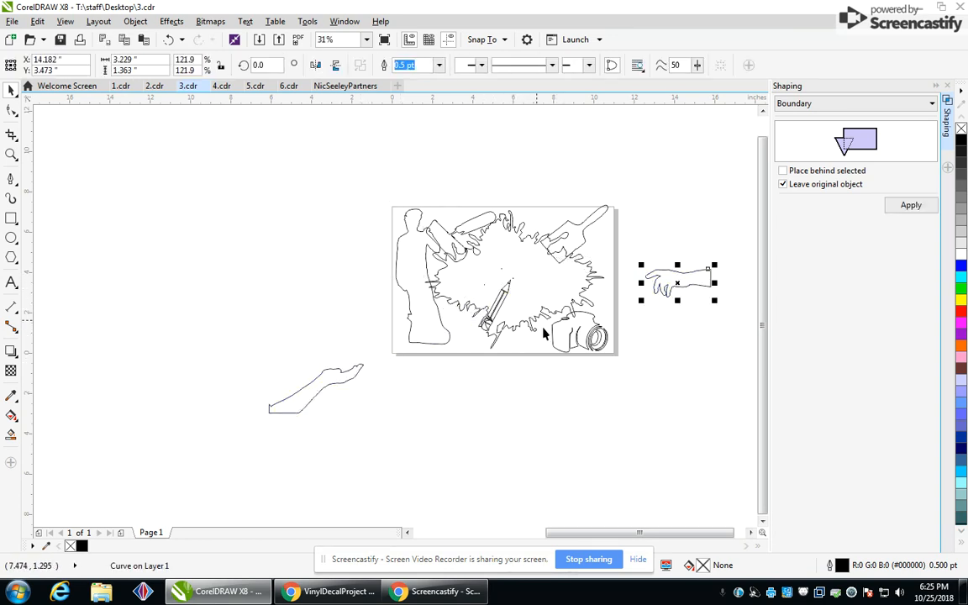
pyautogui.moveTo(508, 303)
pyautogui.mouseDown()
pyautogui.moveTo(462, 393)
pyautogui.moveTo(465, 380)
pyautogui.mouseUp()
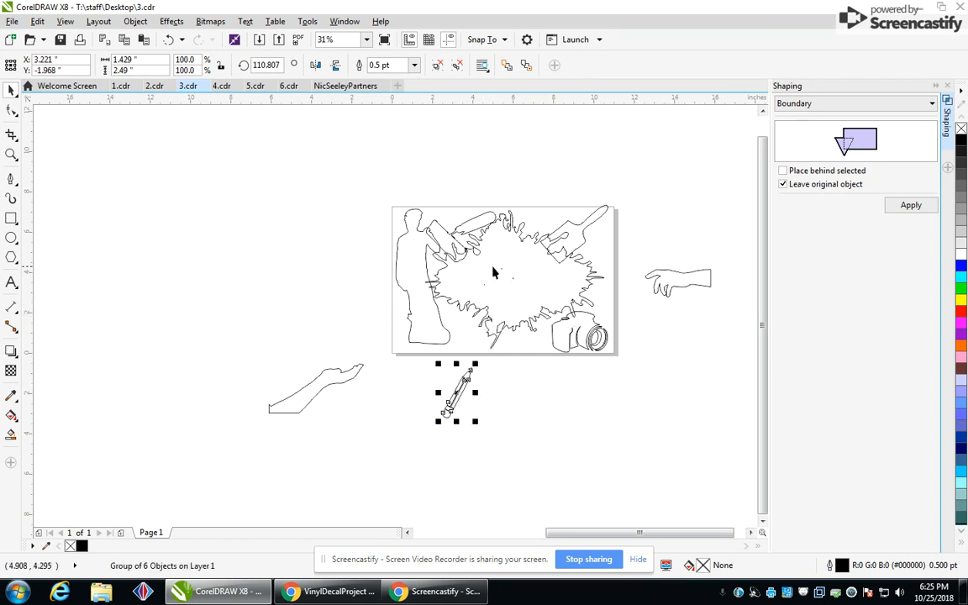
# - Scale the paintbrush outline to about 83.5% and nudge it right and up toward the page's upper-right corner
pyautogui.click(591, 227)
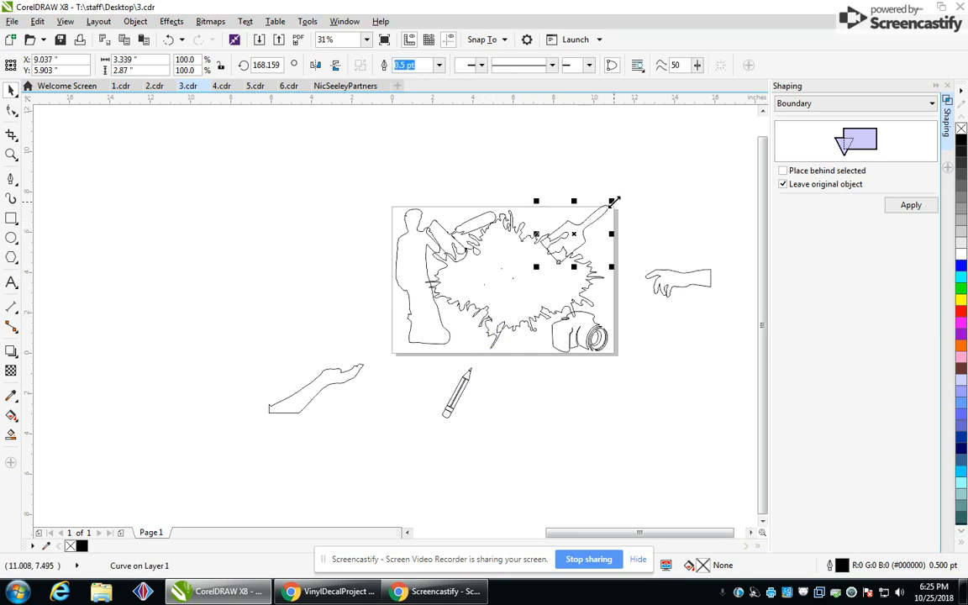
pyautogui.moveTo(614, 200); pyautogui.dragTo(607, 218)
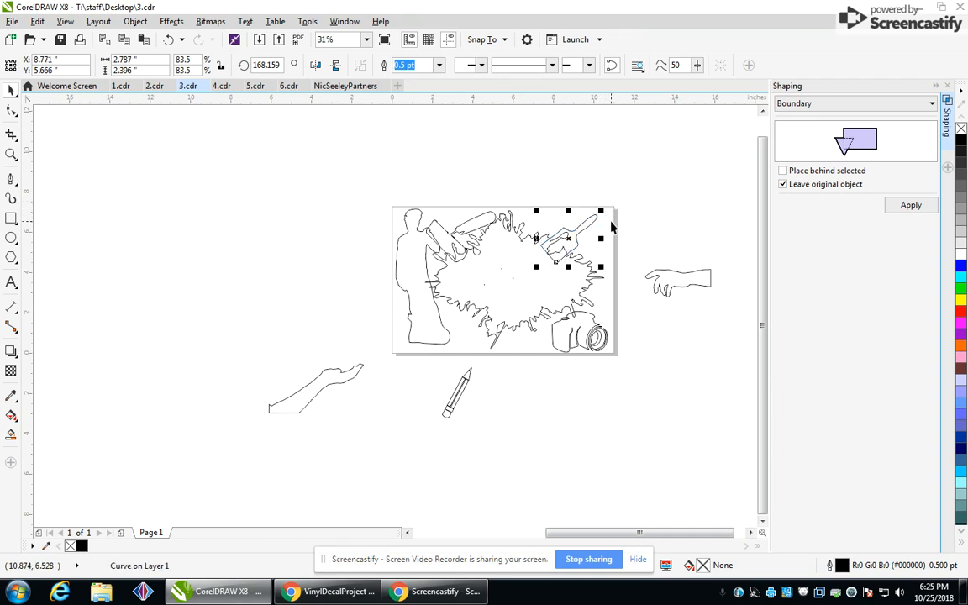
pyautogui.press('Right')
pyautogui.press('Right')
pyautogui.press('Right')
pyautogui.press('Right')
pyautogui.press('Right')
pyautogui.press('Right')
pyautogui.press('Right')
pyautogui.press('Right')
pyautogui.press('Right')
pyautogui.press('Right')
pyautogui.press('Right')
pyautogui.press('Right')
pyautogui.press('Right')
pyautogui.press('Right')
pyautogui.press('Right')
pyautogui.press('Right')
pyautogui.press('Right')
pyautogui.press('Right')
pyautogui.press('Right')
pyautogui.press('Right')
pyautogui.press('Up')
pyautogui.press('Up')
pyautogui.press('Up')
pyautogui.press('Up')
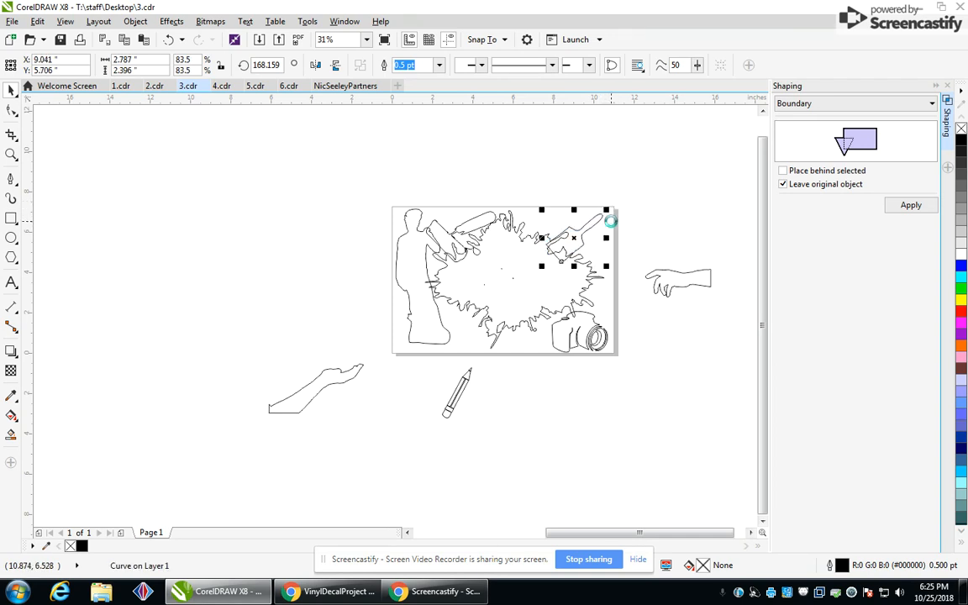
pyautogui.press('Up')
pyautogui.press('Up')
pyautogui.press('Up')
pyautogui.press('Up')
pyautogui.press('Up')
pyautogui.press('Up')
pyautogui.press('Up')
pyautogui.press('Up')
pyautogui.press('Up')
pyautogui.press('Up')
pyautogui.press('Up')
pyautogui.press('Up')
pyautogui.press('Up')
pyautogui.press('Up')
pyautogui.press('Up')
pyautogui.press('Up')
pyautogui.press('Up')
pyautogui.press('Up')
pyautogui.press('Right')
# - Scale the tool outline beside the statue's head to about 80.6% and nudge it slightly left and up
pyautogui.click(472, 228)
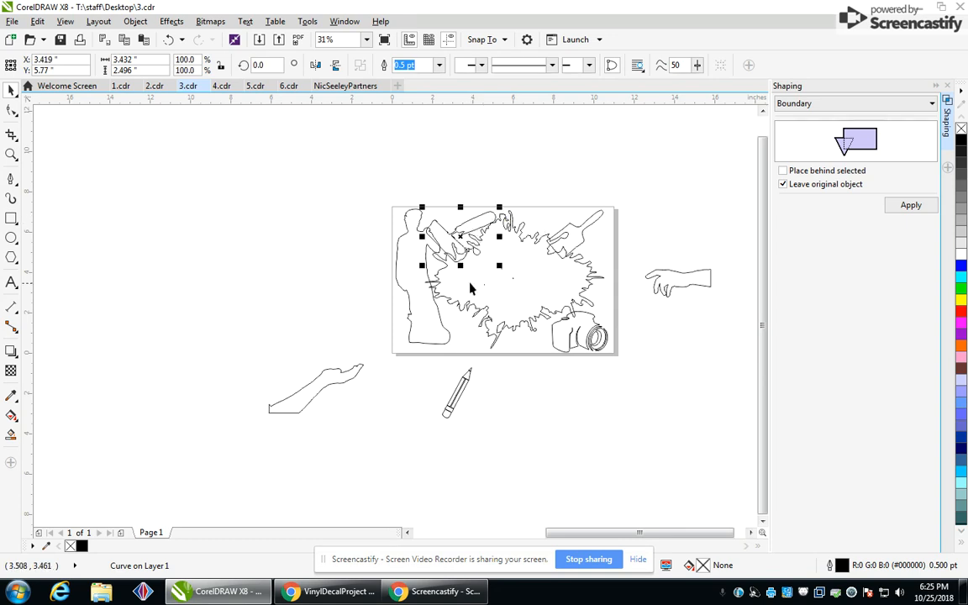
pyautogui.moveTo(426, 269); pyautogui.dragTo(436, 254)
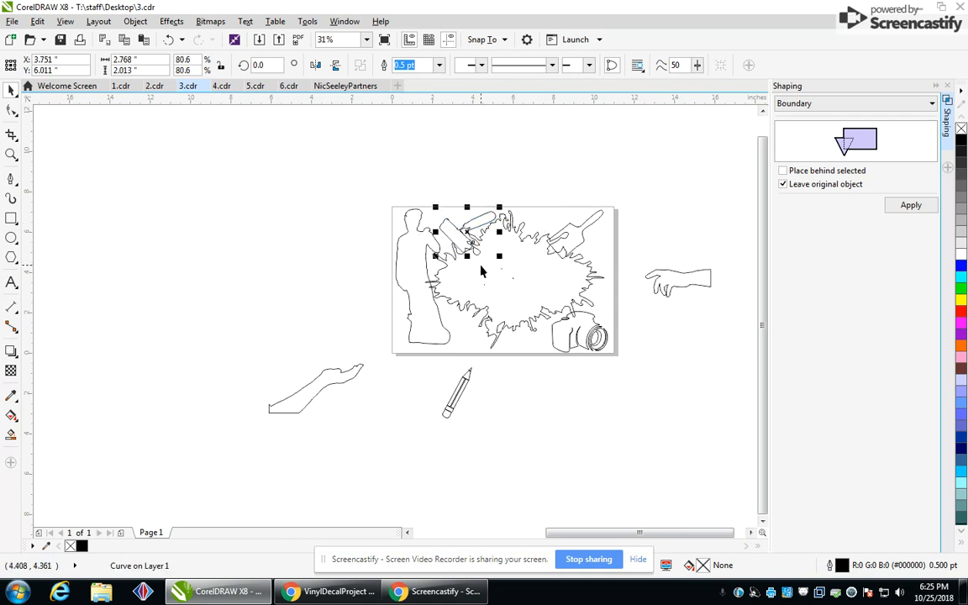
pyautogui.press('Left')
pyautogui.press('Left')
pyautogui.press('Left')
pyautogui.press('Left')
pyautogui.press('Left')
pyautogui.press('Left')
pyautogui.press('Left')
pyautogui.press('Left')
pyautogui.press('Left')
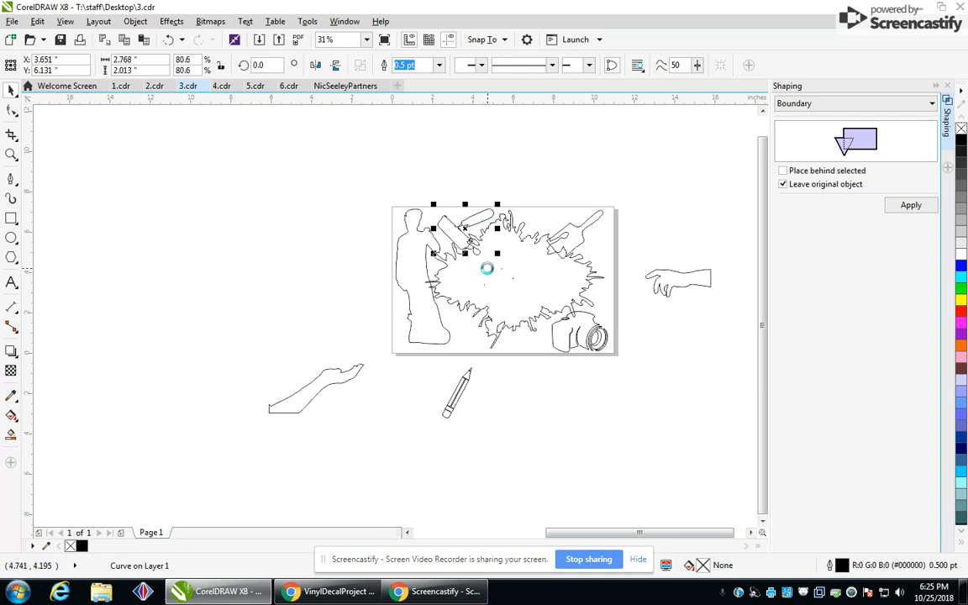
# - Nudge the paintbrush outline right until its X position is 9.341 inches and deselect it
pyautogui.click(588, 225)
pyautogui.press('Right')
pyautogui.press('Right')
pyautogui.press('Right')
pyautogui.press('Right')
pyautogui.press('Right')
pyautogui.press('Right')
pyautogui.press('Right')
pyautogui.press('Right')
pyautogui.press('Right')
pyautogui.press('Right')
pyautogui.press('Right')
pyautogui.press('Right')
pyautogui.press('Right')
pyautogui.press('Right')
pyautogui.press('Right')
pyautogui.press('Right')
pyautogui.press('Right')
pyautogui.press('Right')
pyautogui.press('Right')
pyautogui.press('Right')
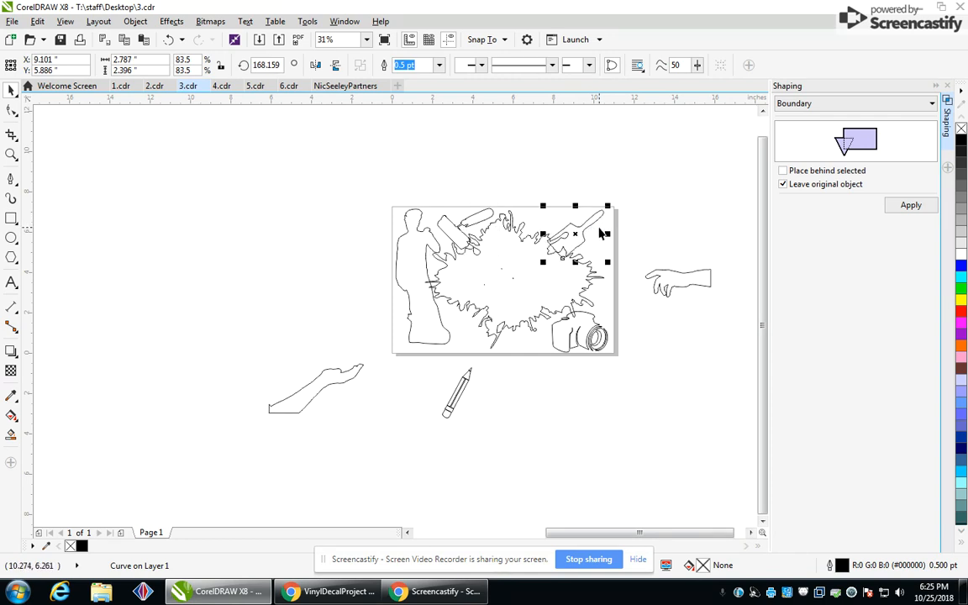
pyautogui.press('Right')
pyautogui.press('Right')
pyautogui.press('Right')
pyautogui.press('Right')
pyautogui.press('Right')
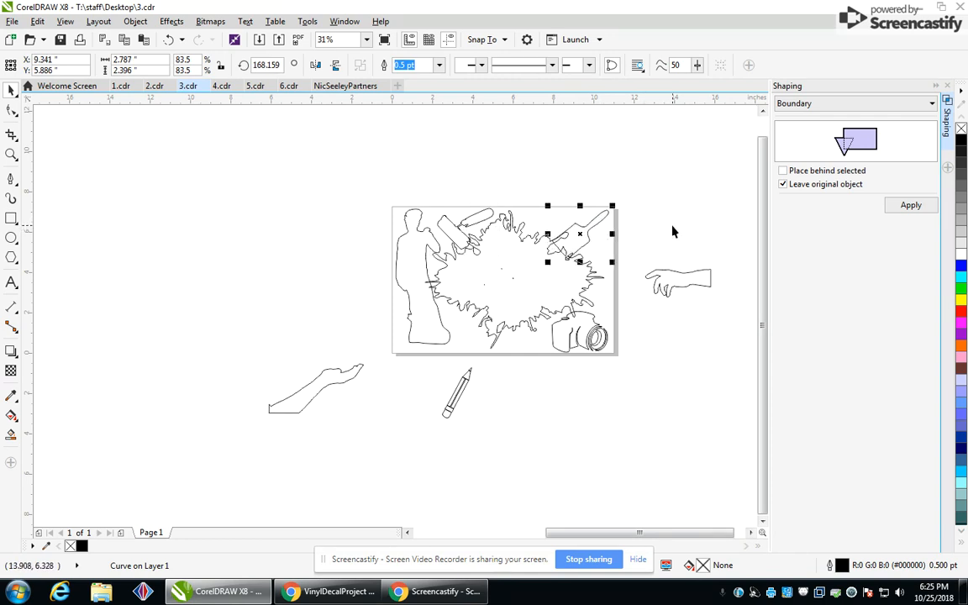
pyautogui.click(673, 232)
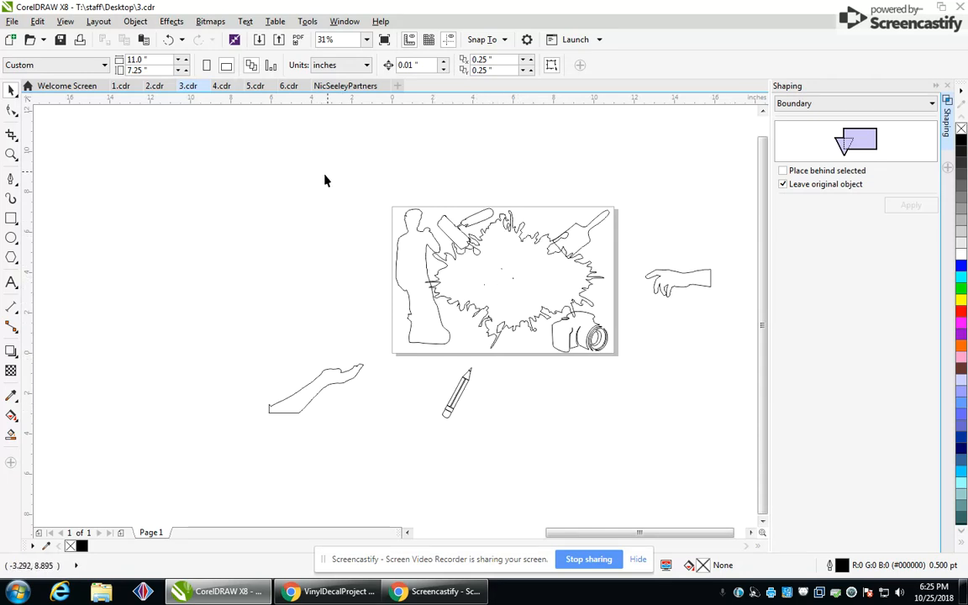
# - Weld all outlines on the page into one shape, using the paint splash as the target and keeping no originals
pyautogui.moveTo(370, 171); pyautogui.dragTo(631, 370)
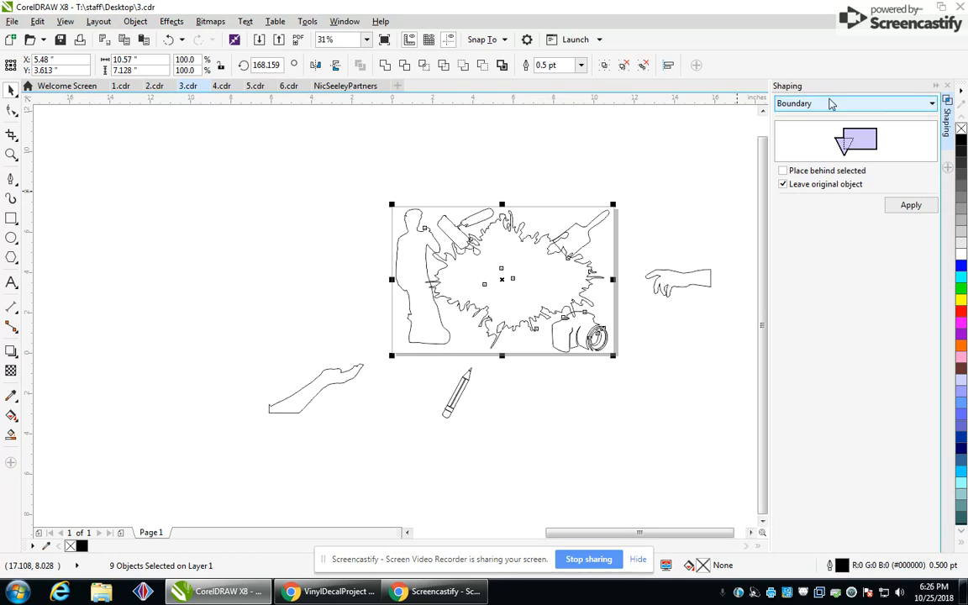
pyautogui.click(345, 21)
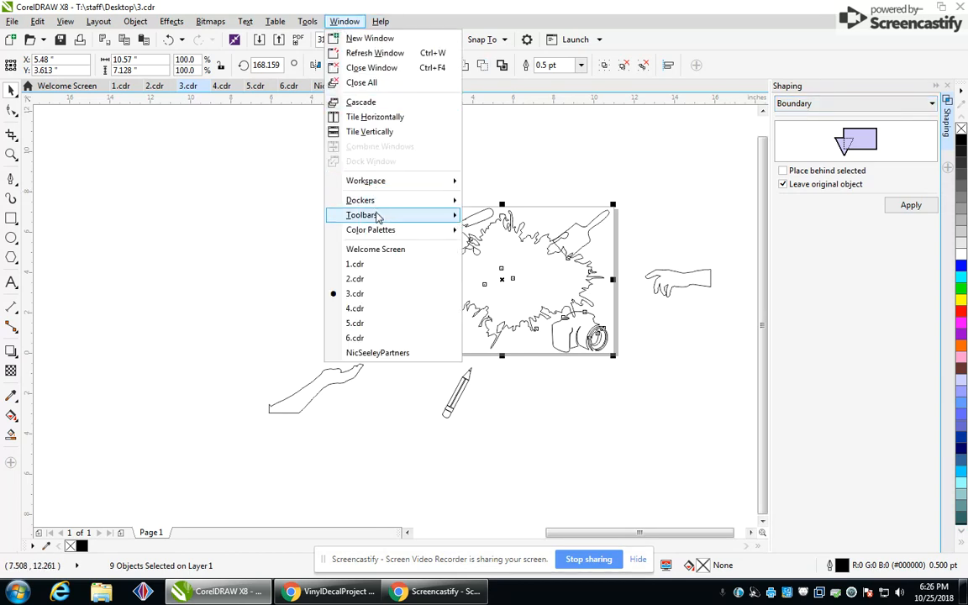
pyautogui.moveTo(421, 200)
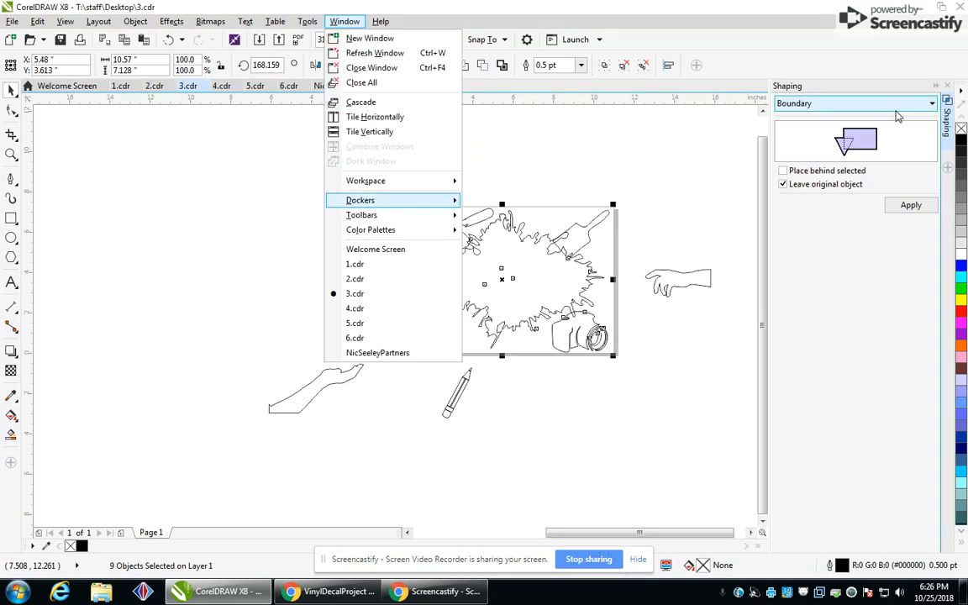
pyautogui.click(915, 109)
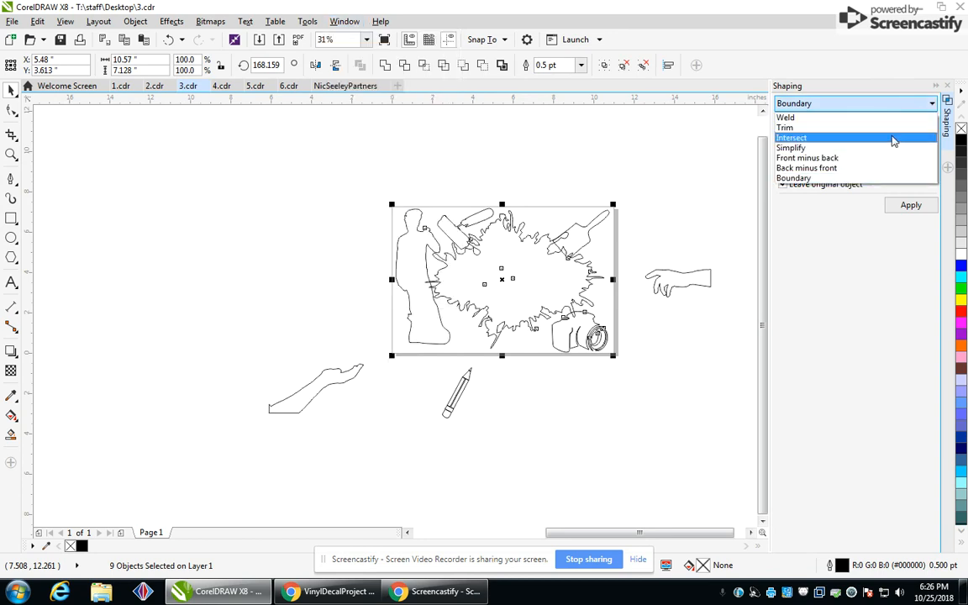
pyautogui.click(876, 123)
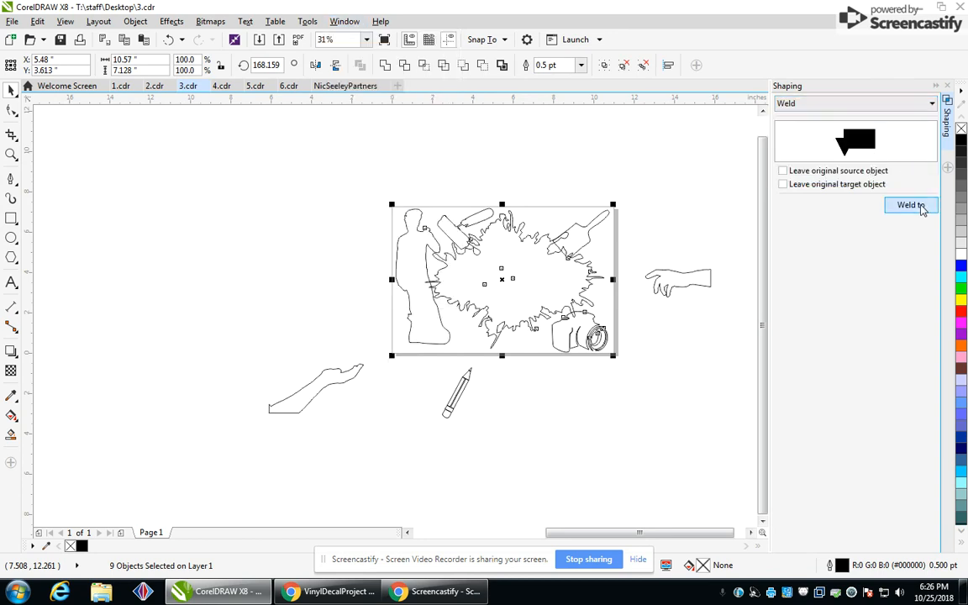
pyautogui.click(916, 206)
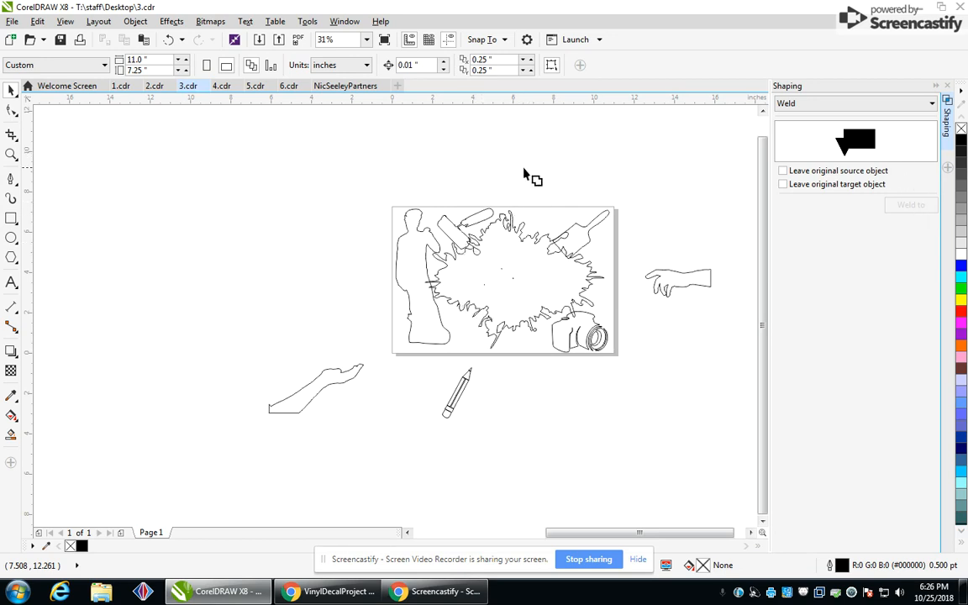
pyautogui.click(501, 276)
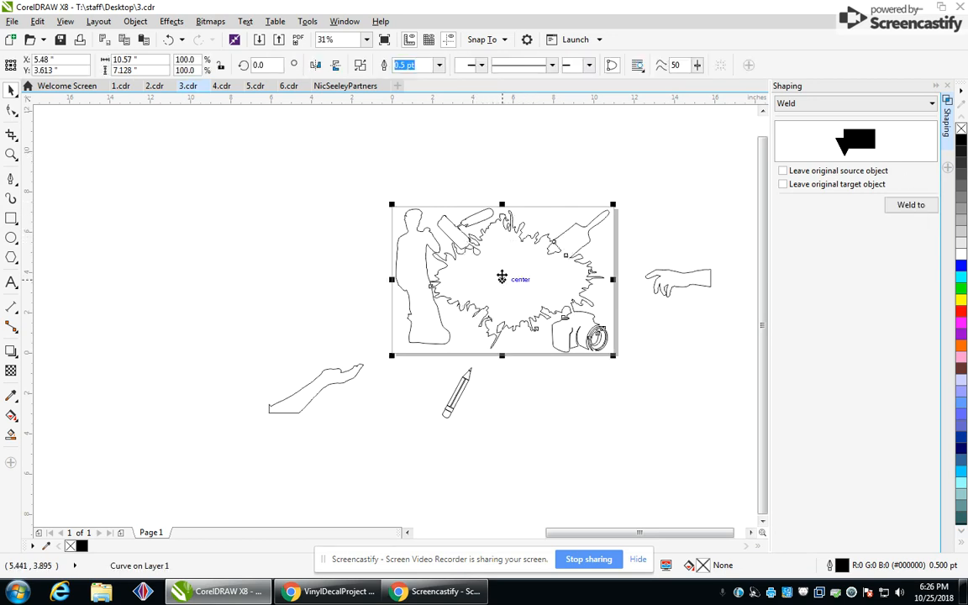
# - Examine how the welded outlines join around the statue's leg, the tools, the paintbrush and the camera
pyautogui.click(335, 286)
pyautogui.scroll(6, 432, 294)
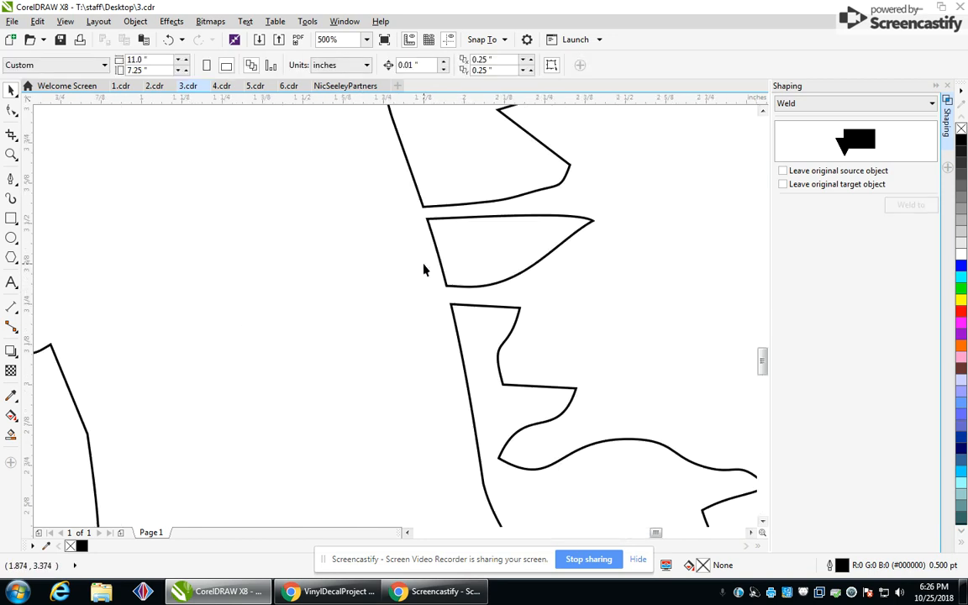
pyautogui.scroll(-5, 434, 221)
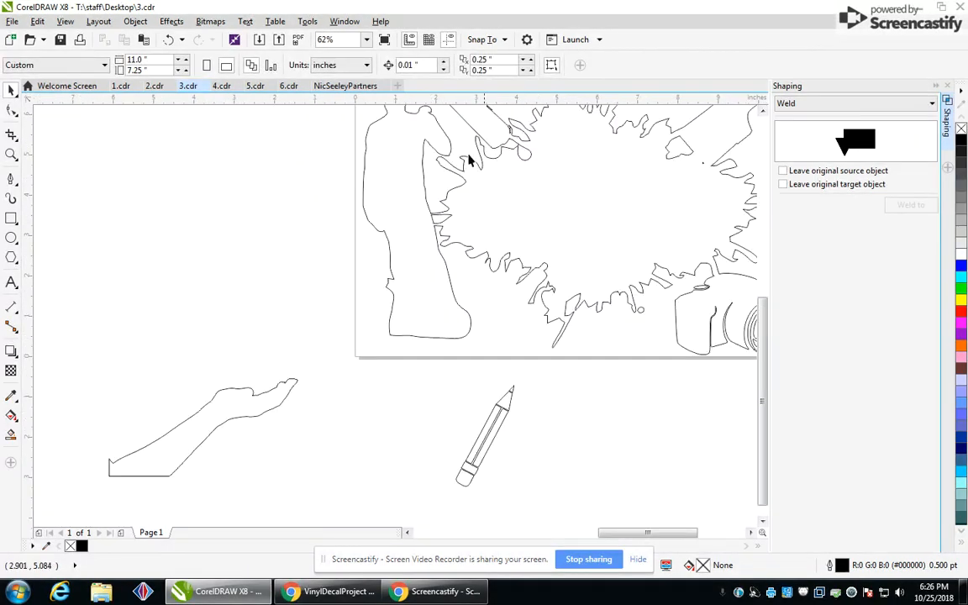
pyautogui.scroll(3, 504, 149)
pyautogui.scroll(-4, 508, 164)
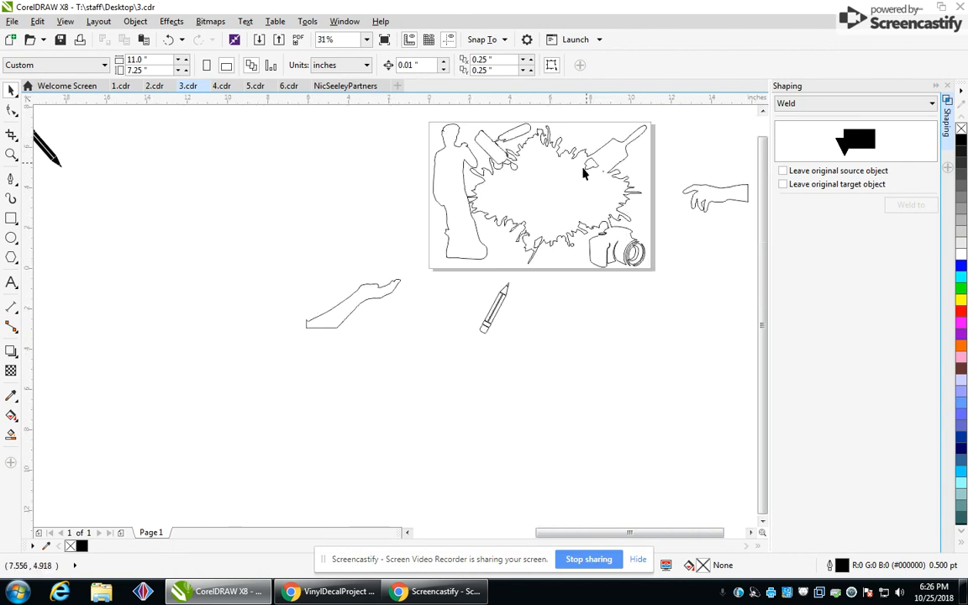
pyautogui.scroll(3, 584, 173)
pyautogui.scroll(-4, 582, 194)
pyautogui.scroll(2, 580, 226)
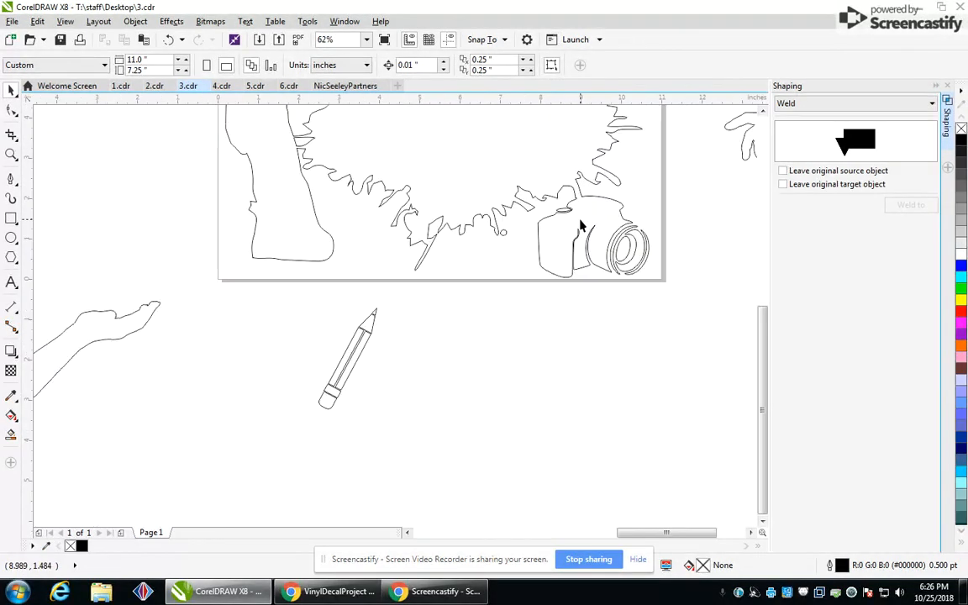
pyautogui.scroll(-1, 580, 225)
pyautogui.scroll(-1, 559, 170)
pyautogui.scroll(1, 526, 158)
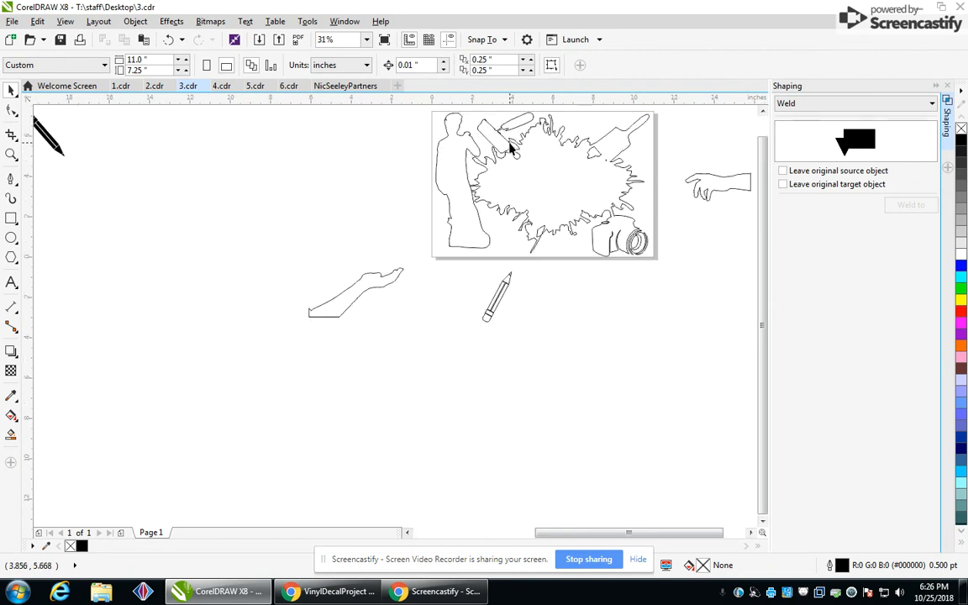
# - Undo the weld to inspect the overlapping lines at the statue's leg, and redo it to compare the joined outline
pyautogui.click(516, 148)
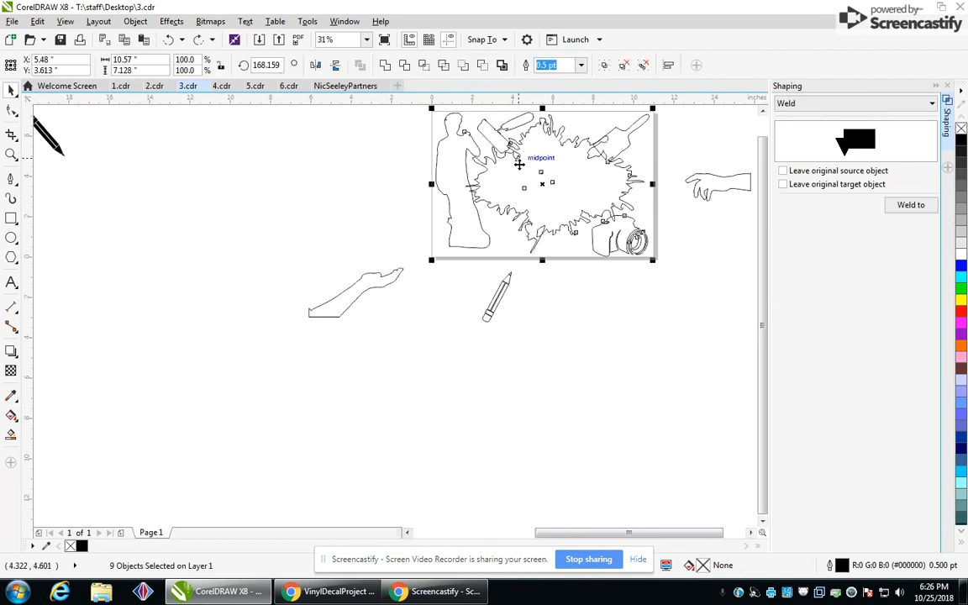
pyautogui.scroll(4, 461, 181)
pyautogui.scroll(-4, 454, 160)
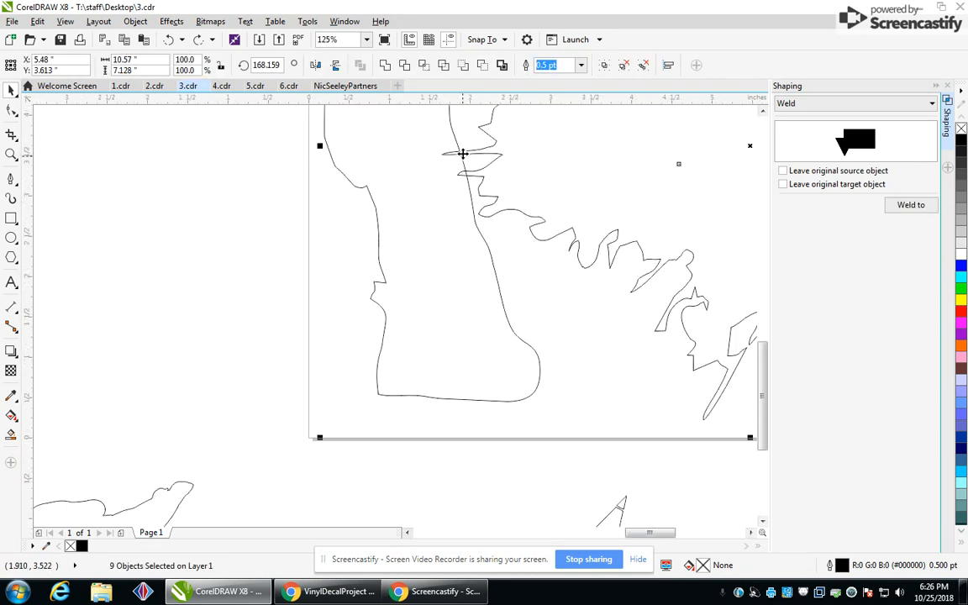
pyautogui.click(200, 39)
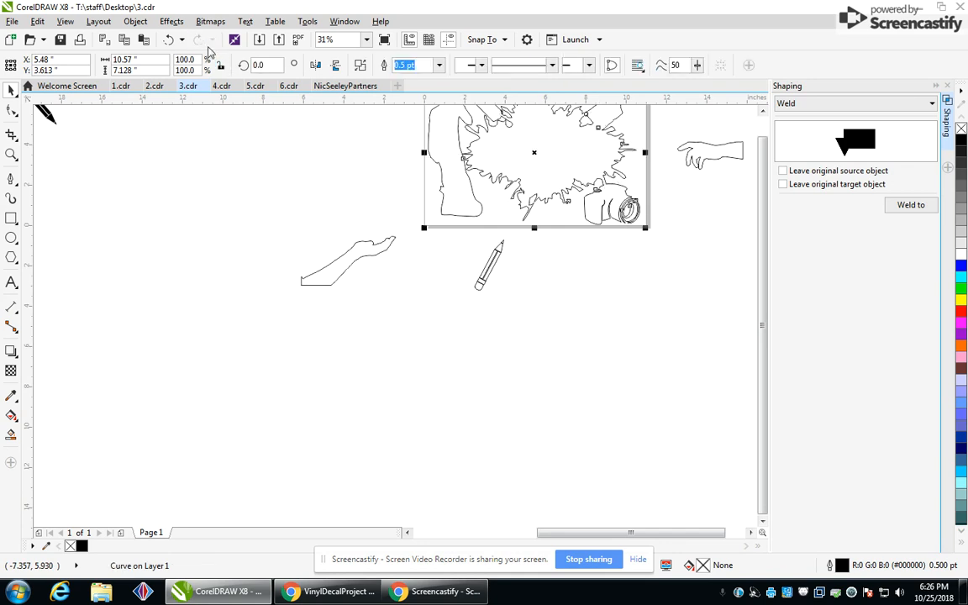
pyautogui.scroll(3, 461, 163)
pyautogui.scroll(-2, 494, 149)
pyautogui.scroll(-1, 495, 148)
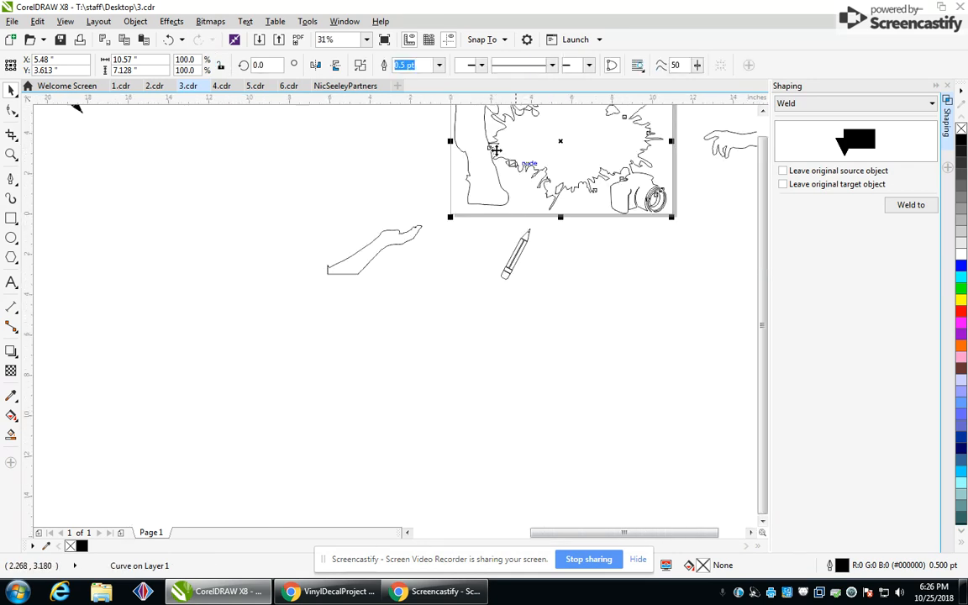
# - Move the two reaching hands and the pencil back onto the page over the welded paint splash and deselect them
pyautogui.scroll(3, 768, 220)
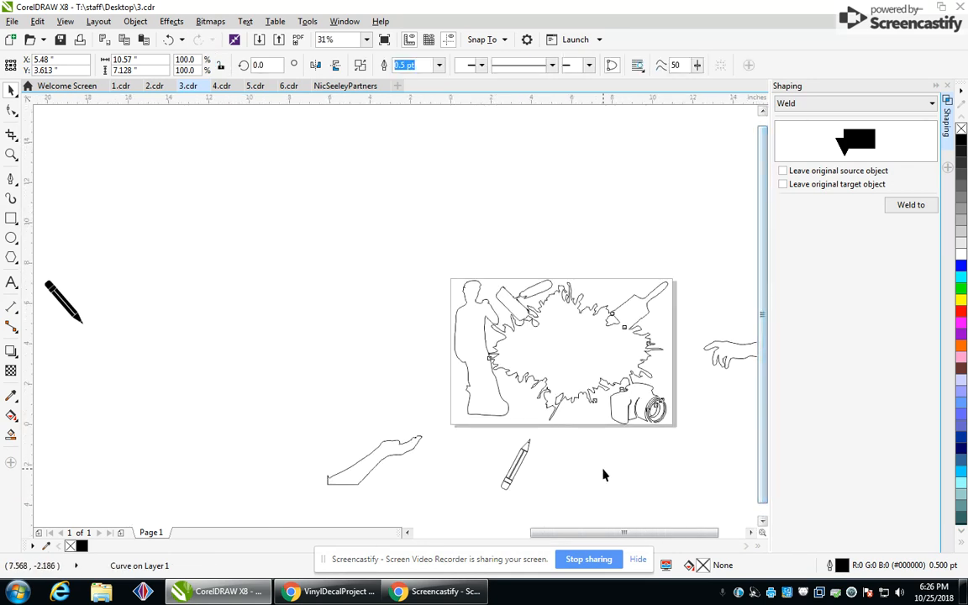
pyautogui.click(390, 458)
pyautogui.moveTo(392, 461); pyautogui.dragTo(544, 359)
pyautogui.moveTo(740, 357)
pyautogui.mouseDown()
pyautogui.moveTo(619, 359)
pyautogui.moveTo(630, 351)
pyautogui.mouseUp()
pyautogui.moveTo(522, 479)
pyautogui.mouseDown()
pyautogui.moveTo(536, 474)
pyautogui.moveTo(572, 402)
pyautogui.mouseUp()
pyautogui.click(566, 467)
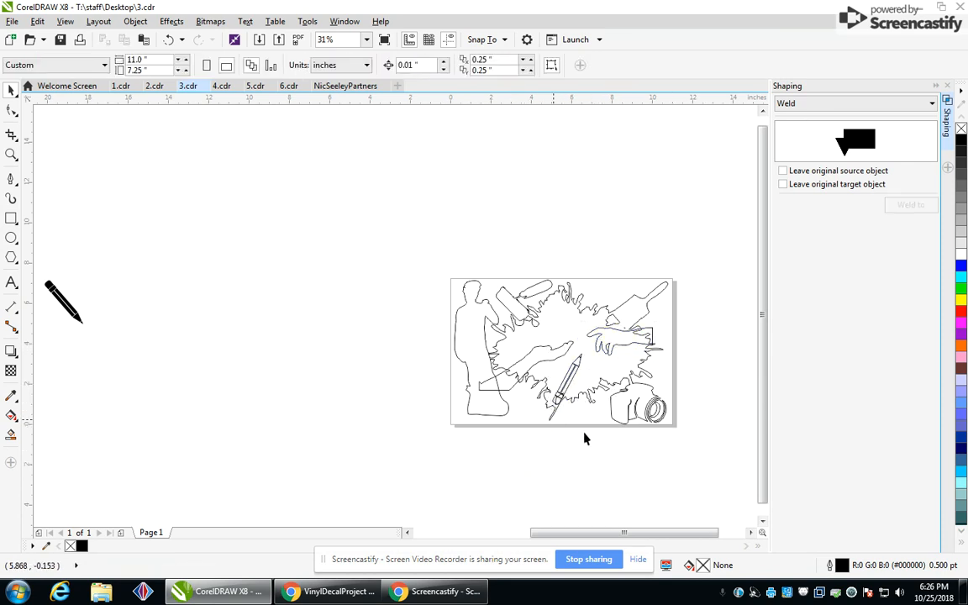
pyautogui.scroll(3, 486, 359)
pyautogui.scroll(-2, 486, 360)
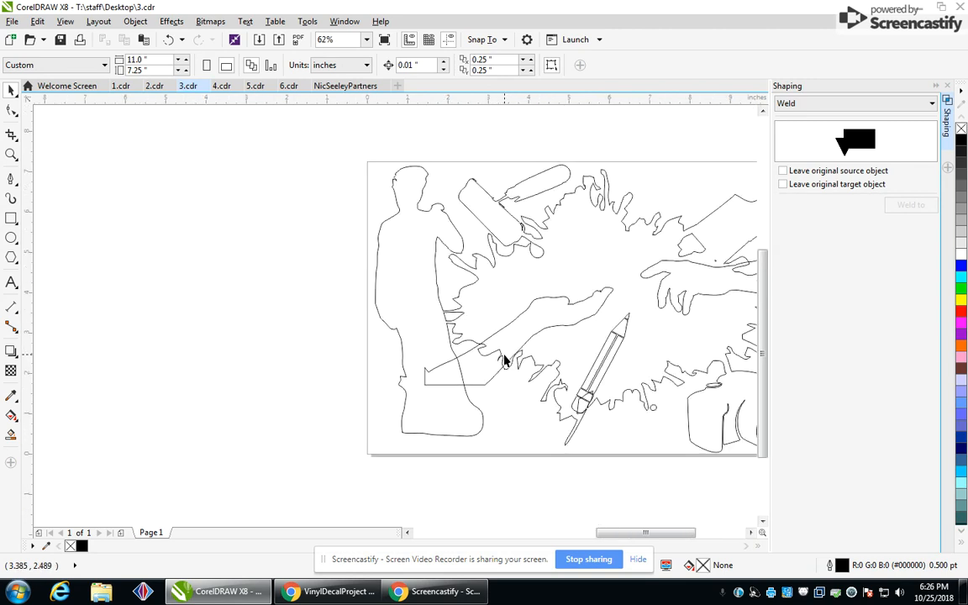
pyautogui.scroll(-1, 657, 392)
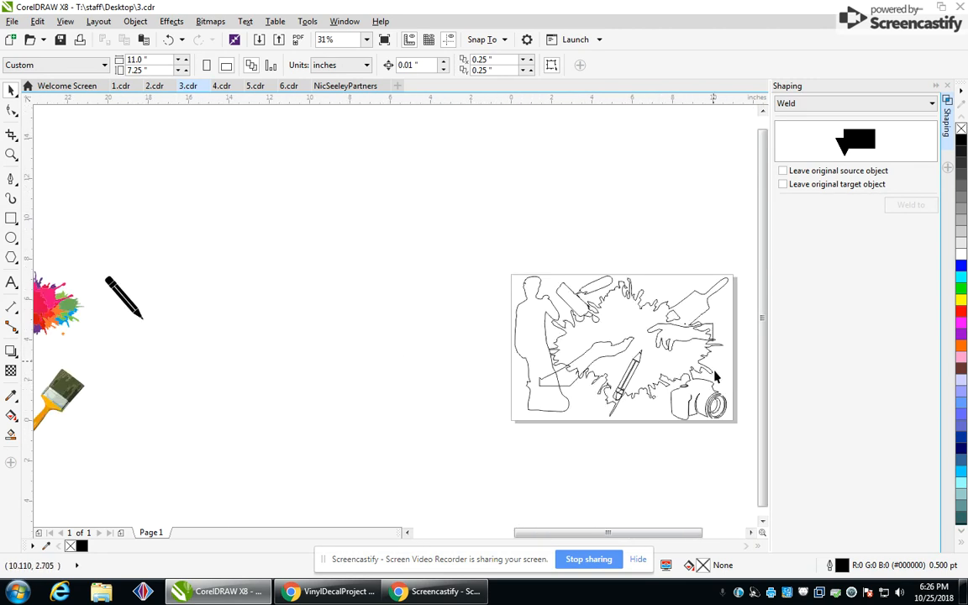
pyautogui.click(687, 347)
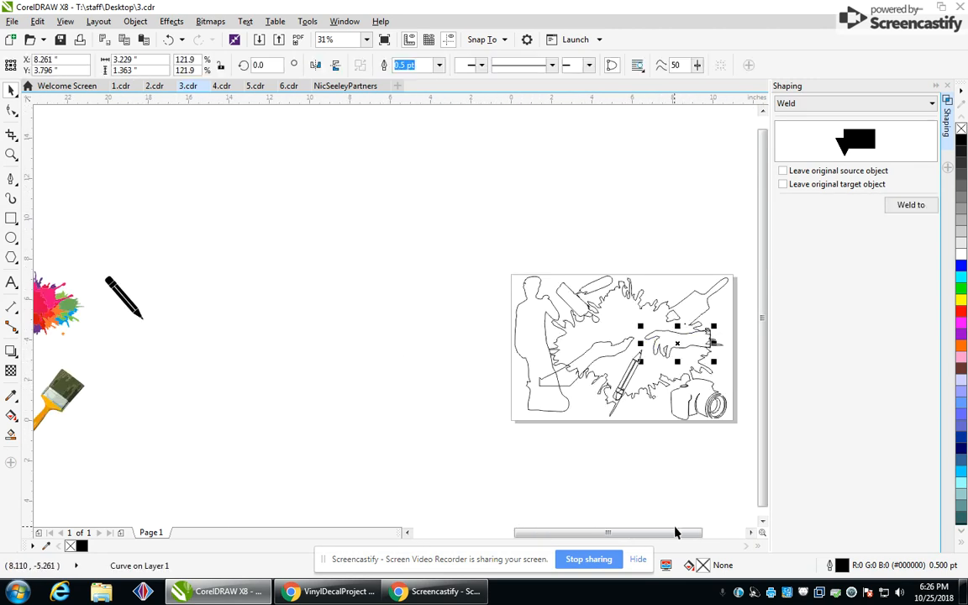
# - Switch to the 4.cdr drawing and add the artistic text "ART" on the empty area beside the page
pyautogui.click(226, 88)
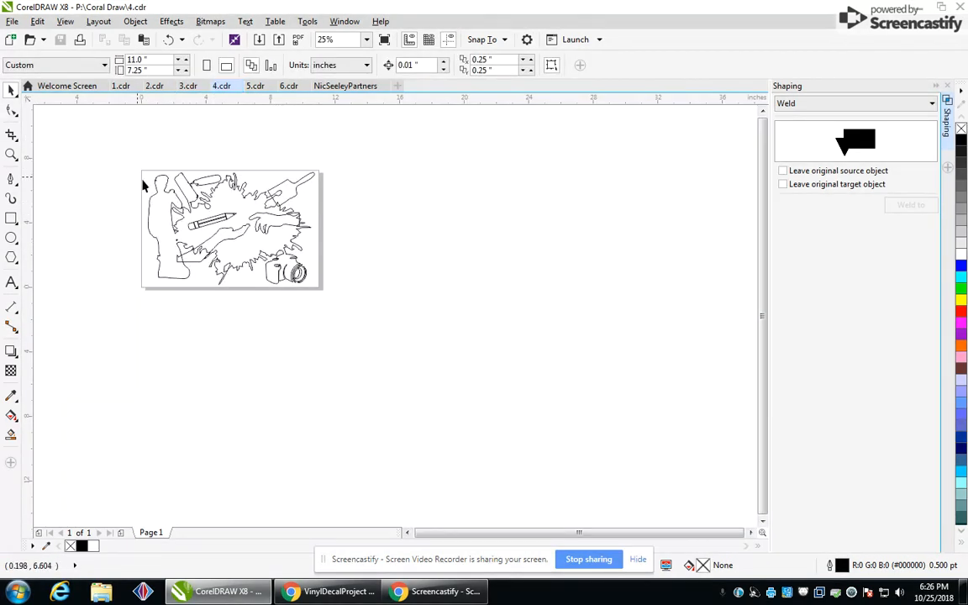
pyautogui.scroll(1, 132, 176)
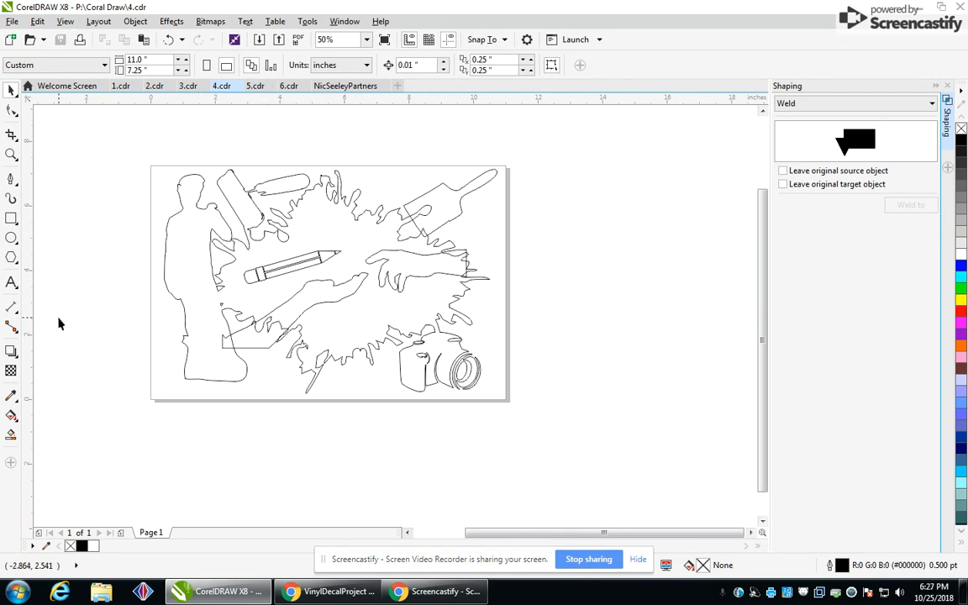
pyautogui.click(11, 284)
pyautogui.click(529, 216)
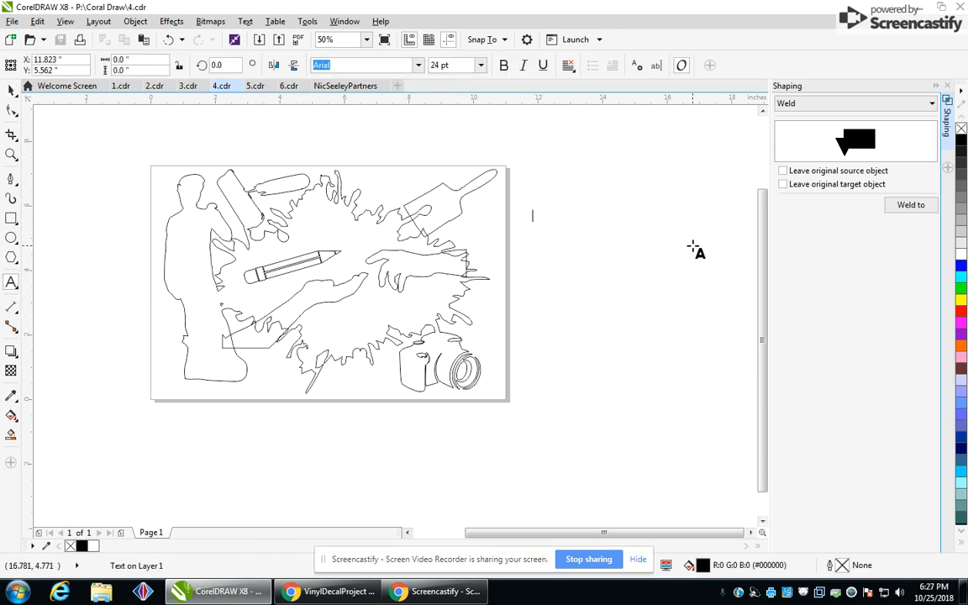
pyautogui.write('ART')
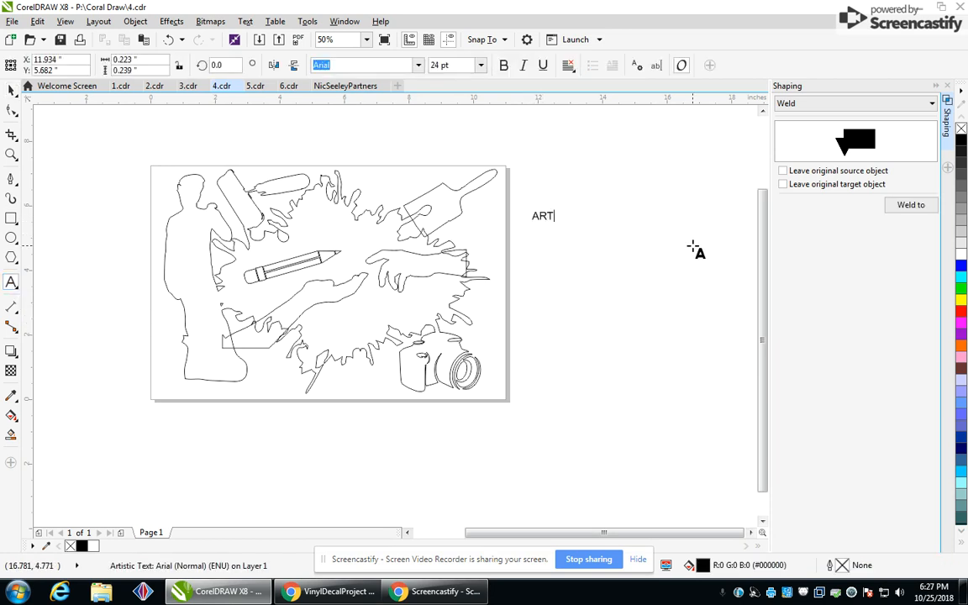
pyautogui.press('Escape')
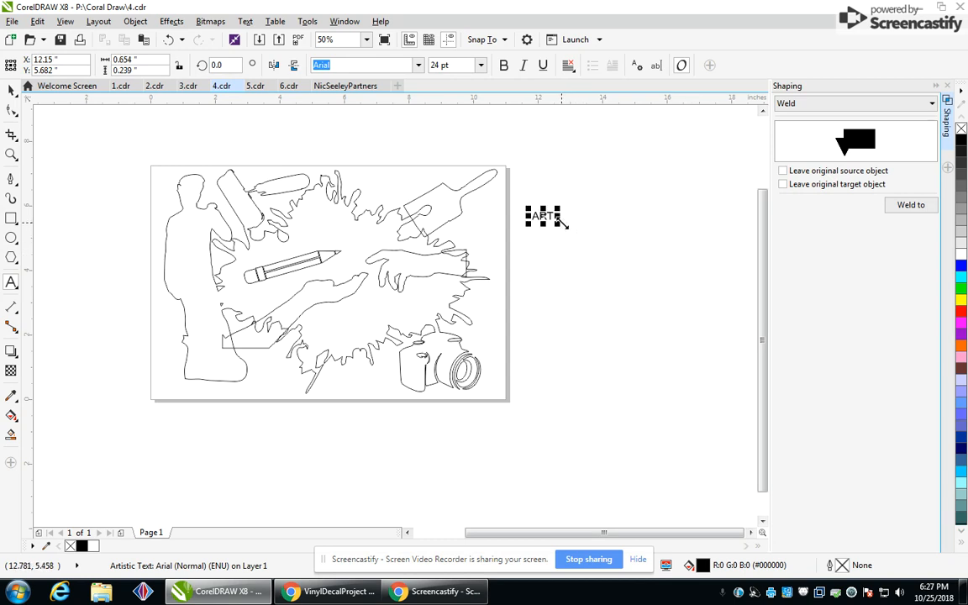
# - Make the ART text bold and set its font size to 72 pt
pyautogui.click(555, 221)
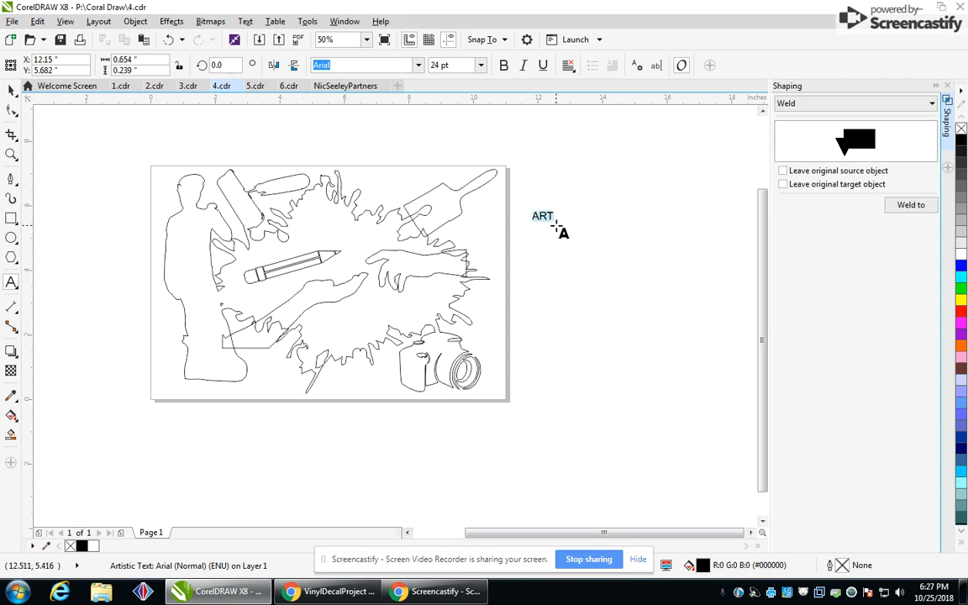
pyautogui.click(504, 66)
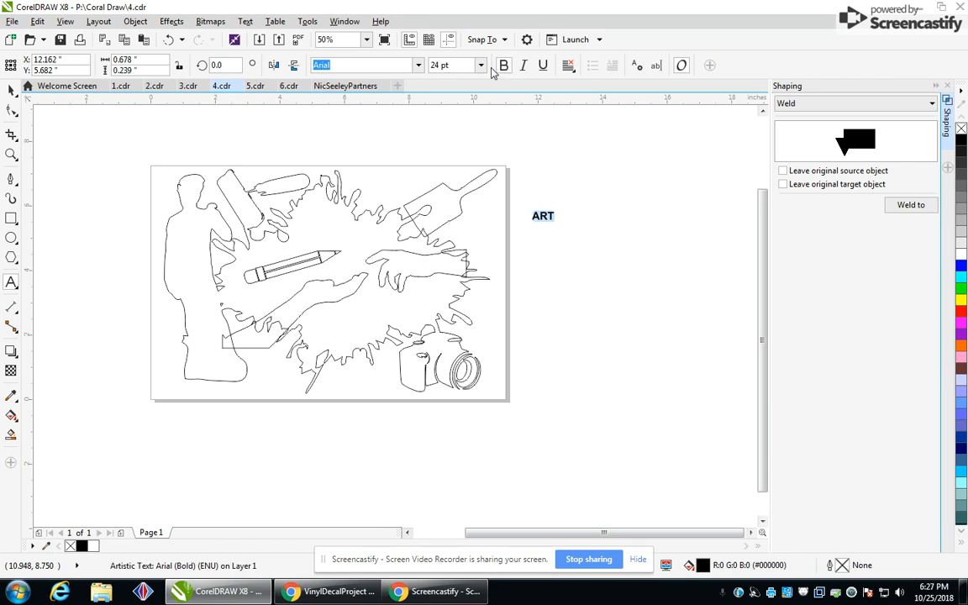
pyautogui.click(481, 65)
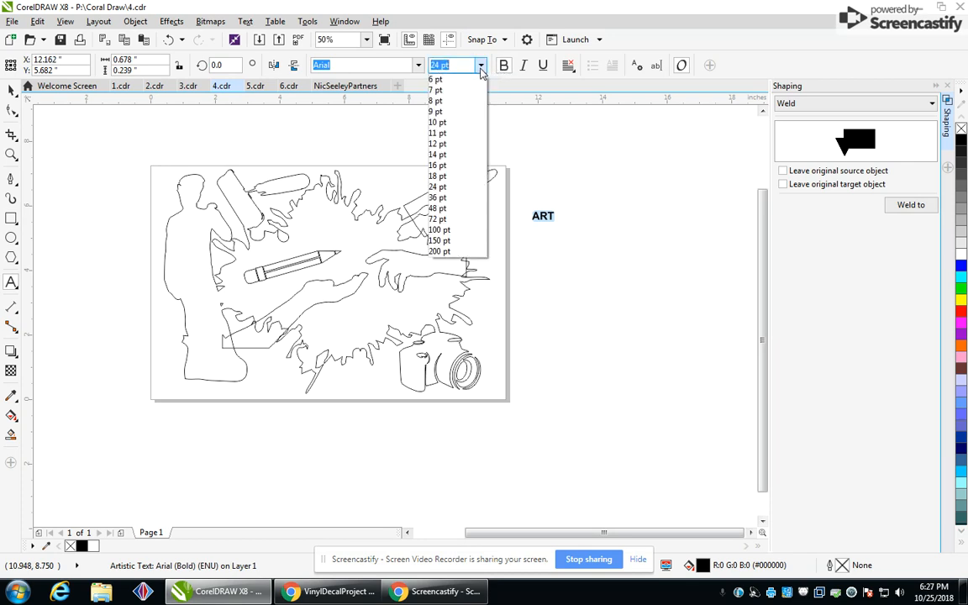
pyautogui.click(460, 221)
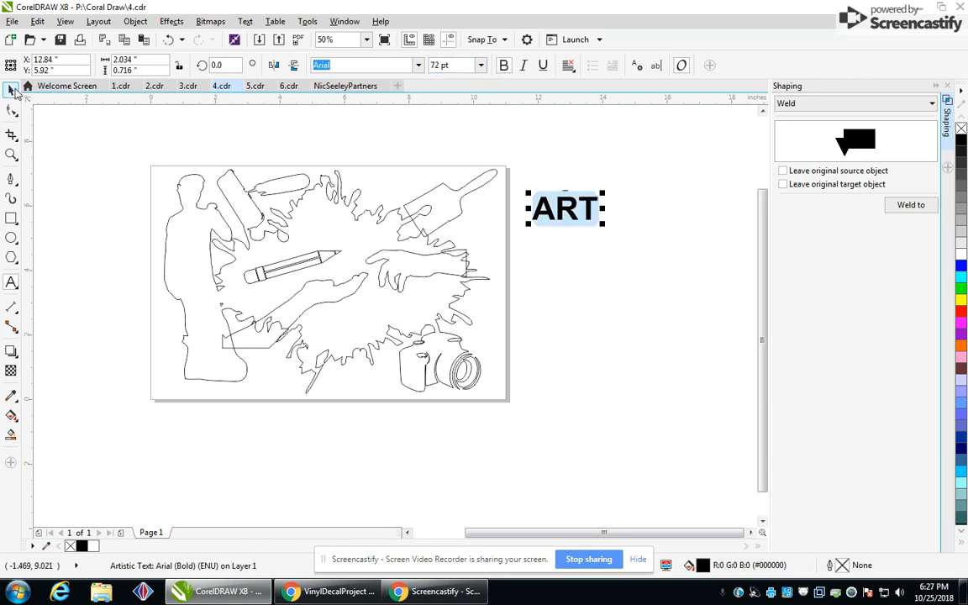
pyautogui.click(13, 91)
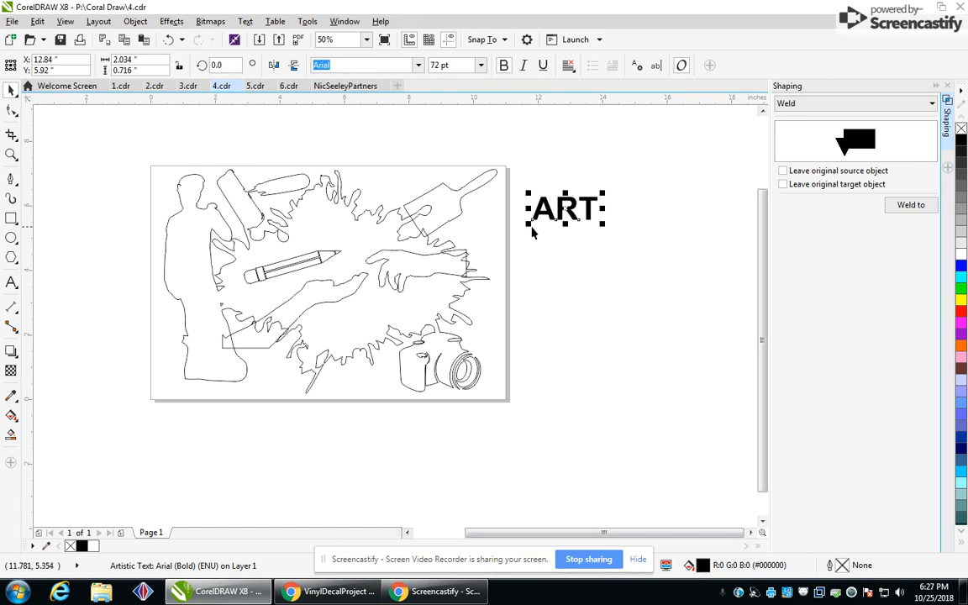
# - Enlarge the ART text to about 6.76 by 2.38 inches beside the page and convert it to curves
pyautogui.moveTo(526, 223); pyautogui.dragTo(379, 286)
pyautogui.moveTo(501, 252); pyautogui.dragTo(618, 237)
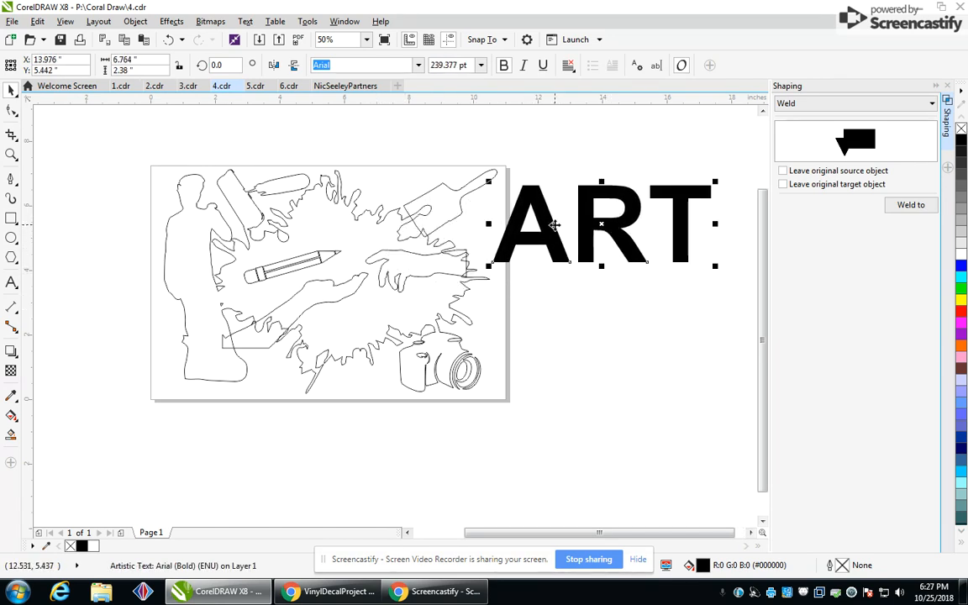
pyautogui.rightClick(552, 237)
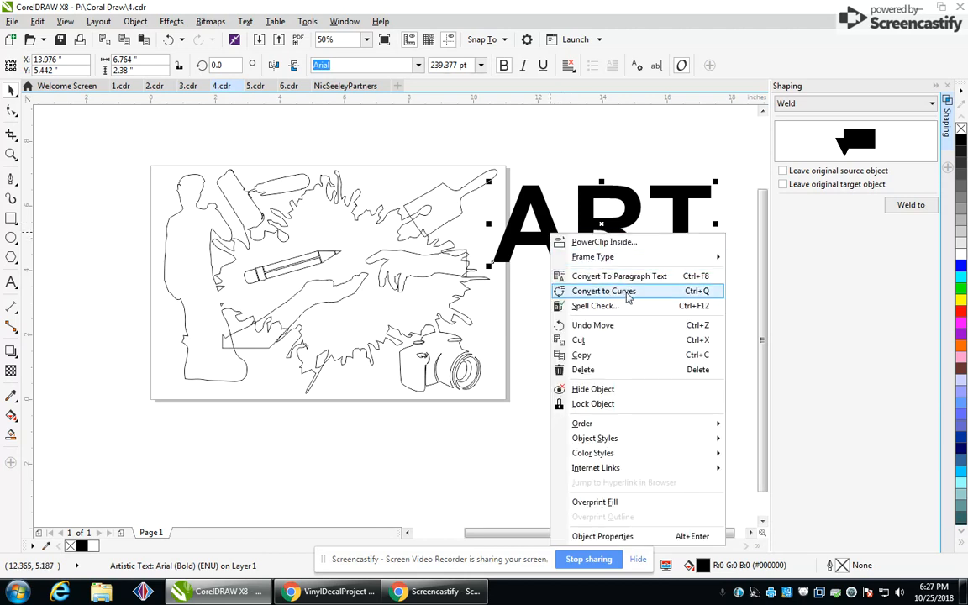
pyautogui.click(592, 291)
pyautogui.click(599, 242)
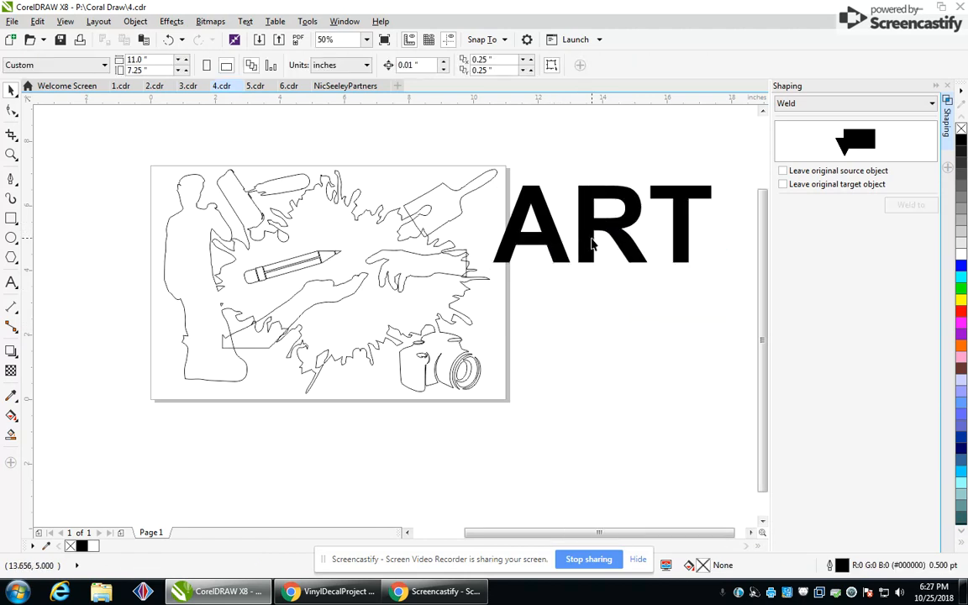
pyautogui.moveTo(588, 242); pyautogui.dragTo(604, 216)
pyautogui.click(598, 328)
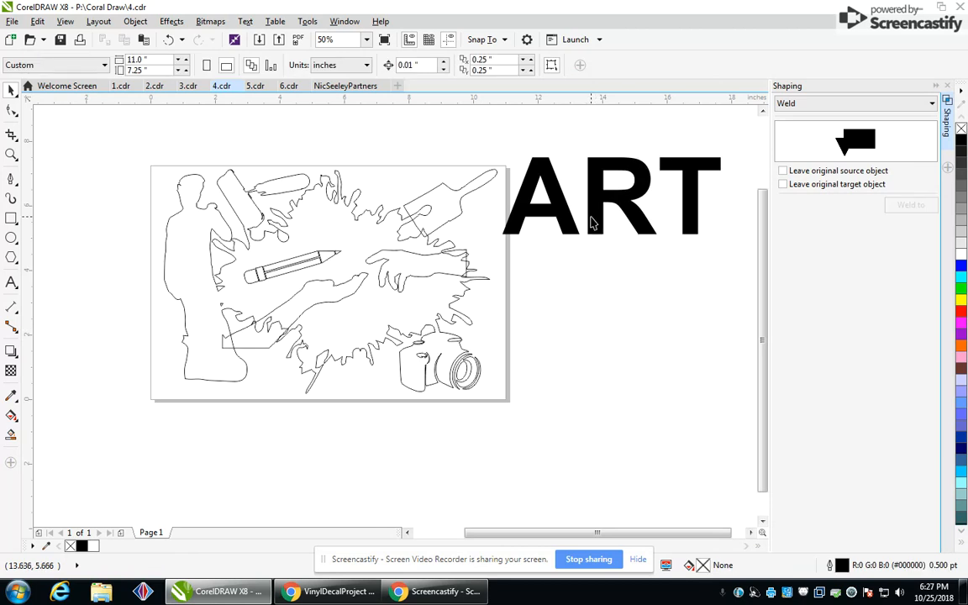
# - Remove the black fill from the ART lettering
pyautogui.click(592, 219)
pyautogui.doubleClick(703, 566)
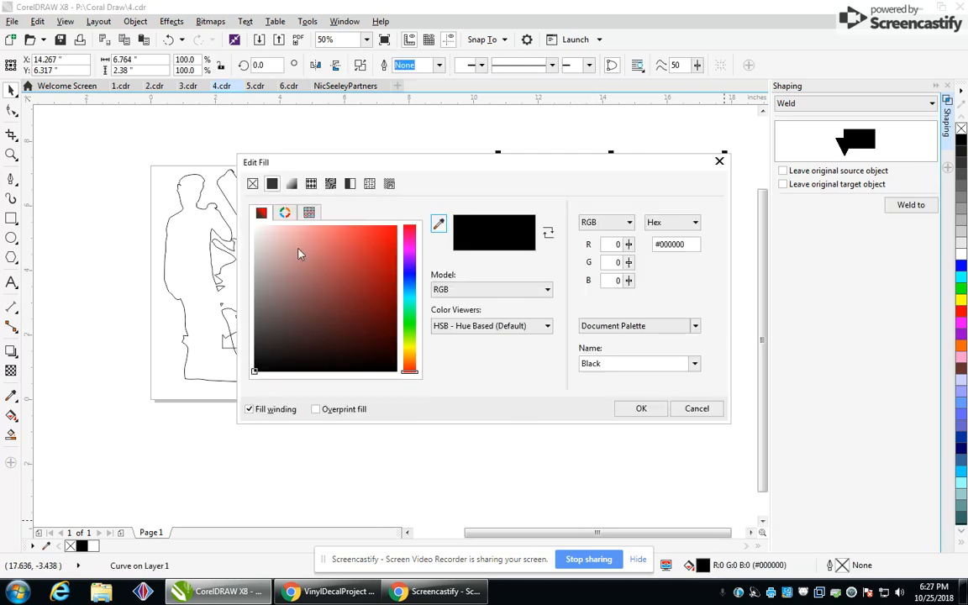
pyautogui.click(252, 184)
pyautogui.click(643, 414)
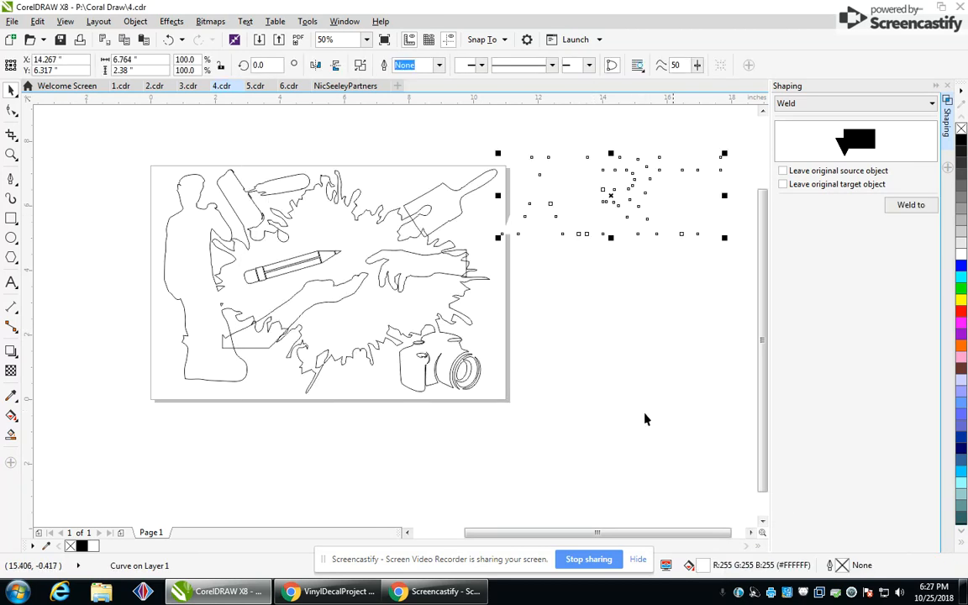
# - Give the ART lettering a black hairline outline and deselect it
pyautogui.doubleClick(842, 566)
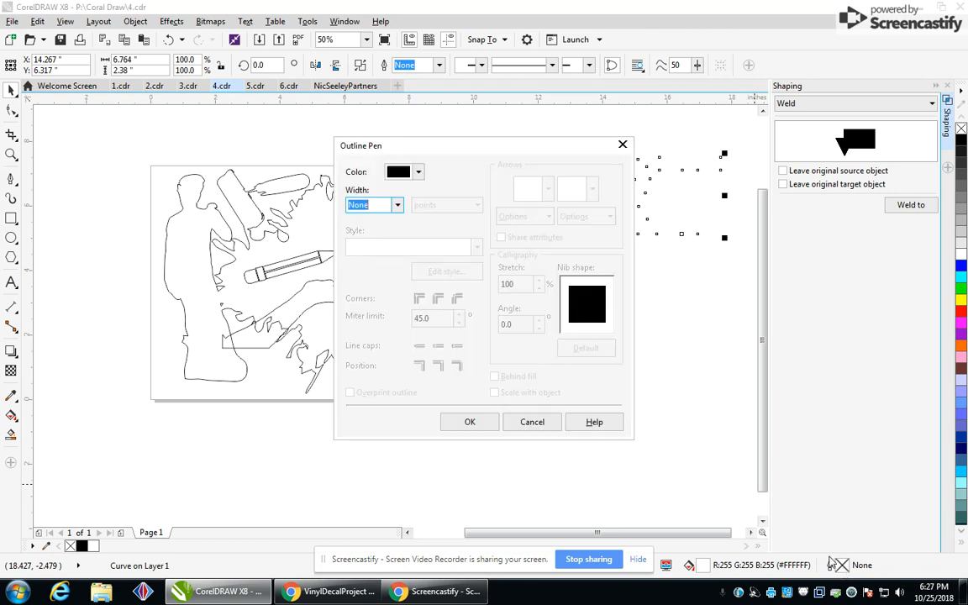
pyautogui.click(397, 205)
pyautogui.click(390, 225)
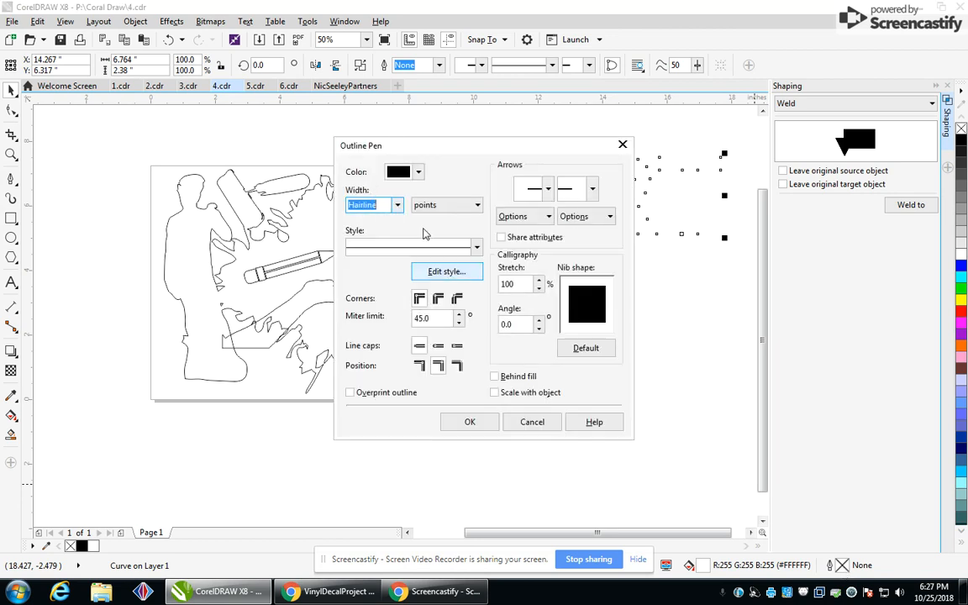
pyautogui.click(470, 422)
pyautogui.click(647, 277)
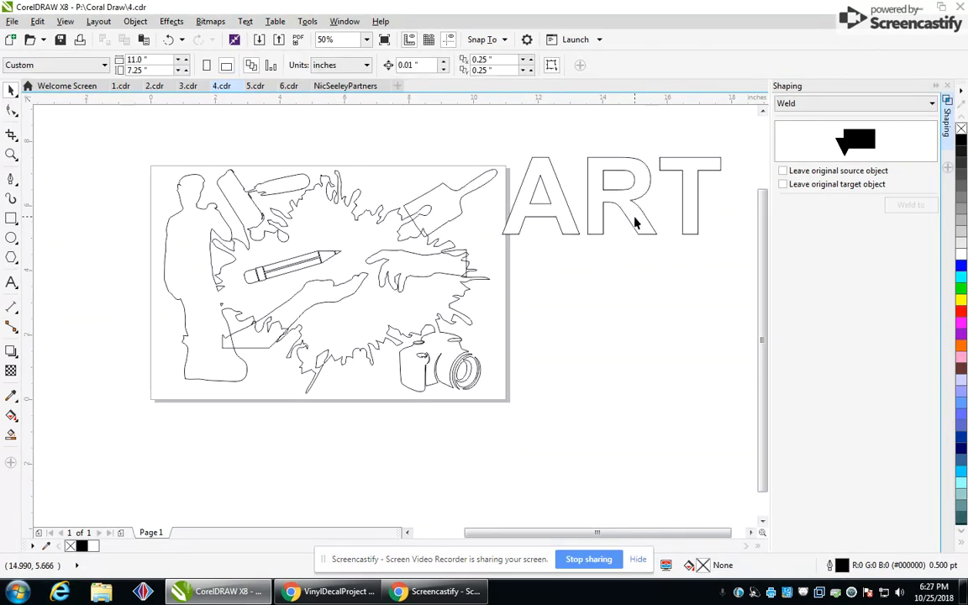
# - Scale the ART lettering down to about 2.64 by 0.93 inches and place it overlapping the paintbrush on the page
pyautogui.click(658, 217)
pyautogui.moveTo(727, 153); pyautogui.dragTo(443, 183)
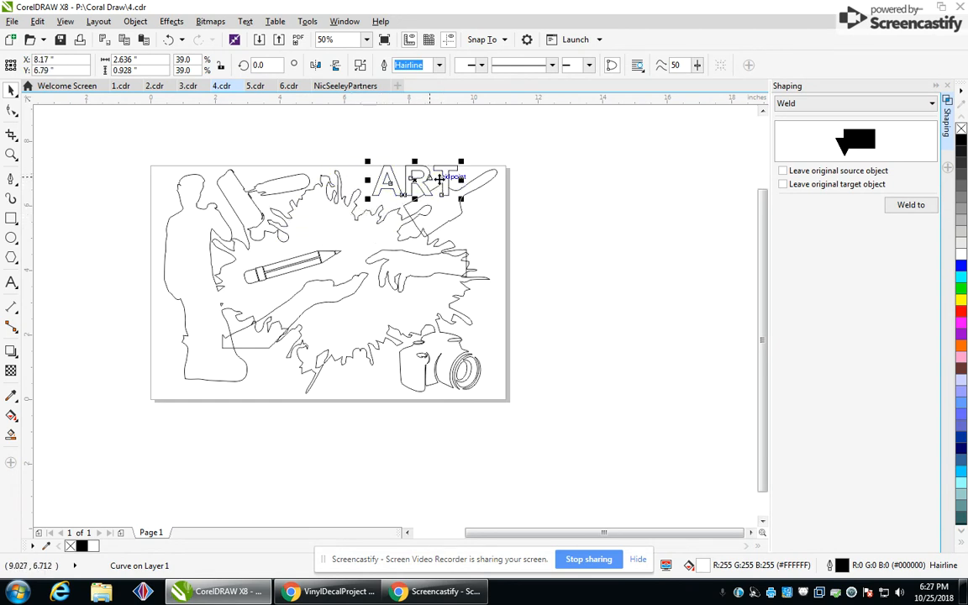
# - Weld the ART lettering to the paintbrush outline and inspect where the two shapes join
pyautogui.moveTo(359, 143); pyautogui.dragTo(508, 222)
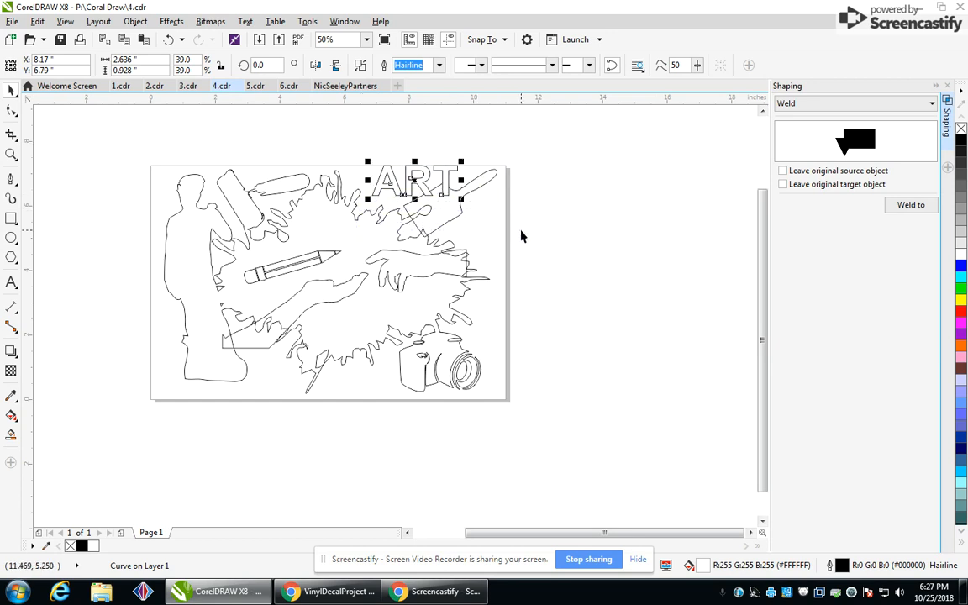
pyautogui.keyDown('shift'); pyautogui.click(443, 209); pyautogui.keyUp('shift')
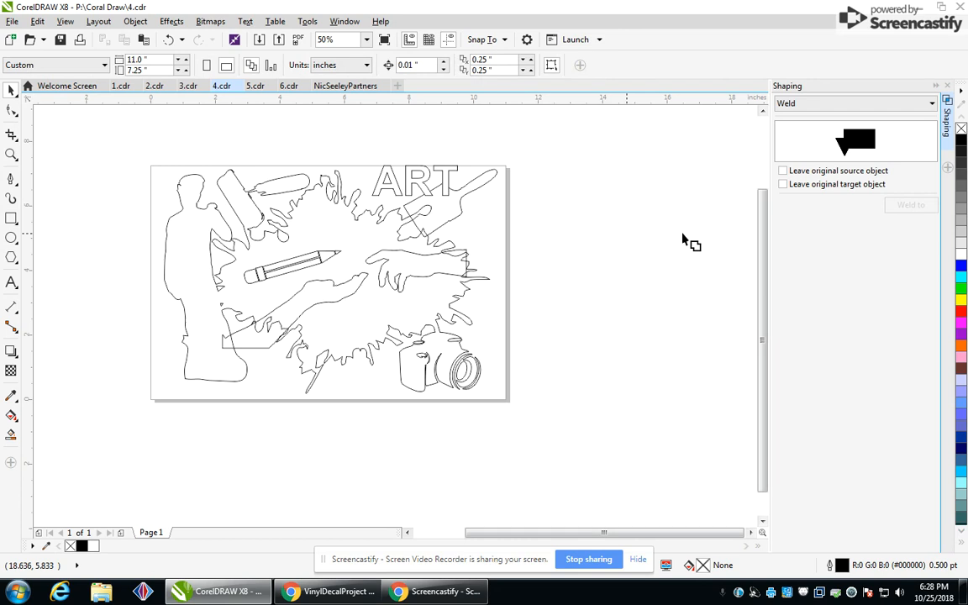
pyautogui.click(447, 190)
pyautogui.click(603, 254)
pyautogui.scroll(3, 432, 180)
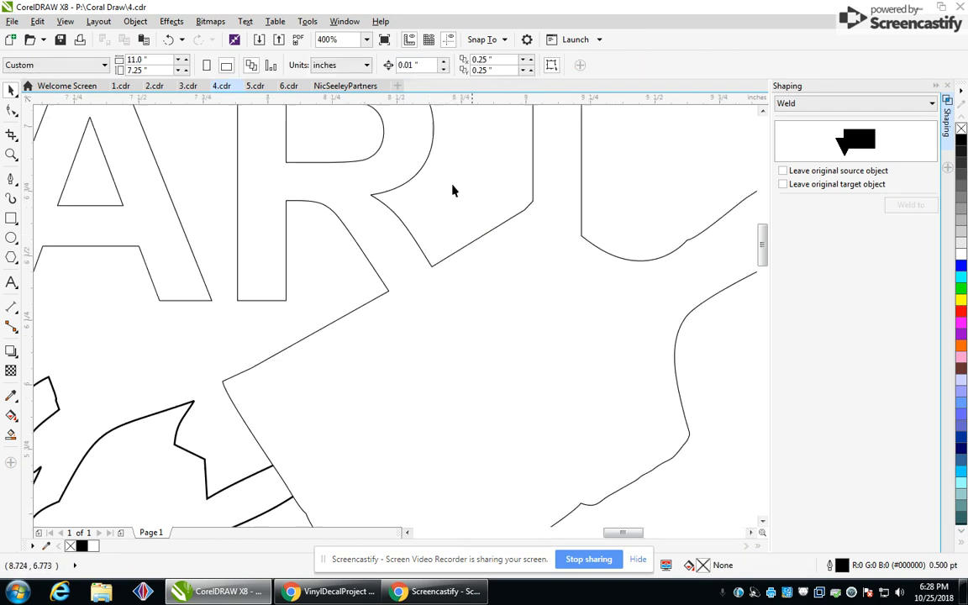
pyautogui.scroll(-2, 527, 185)
pyautogui.scroll(-1, 530, 195)
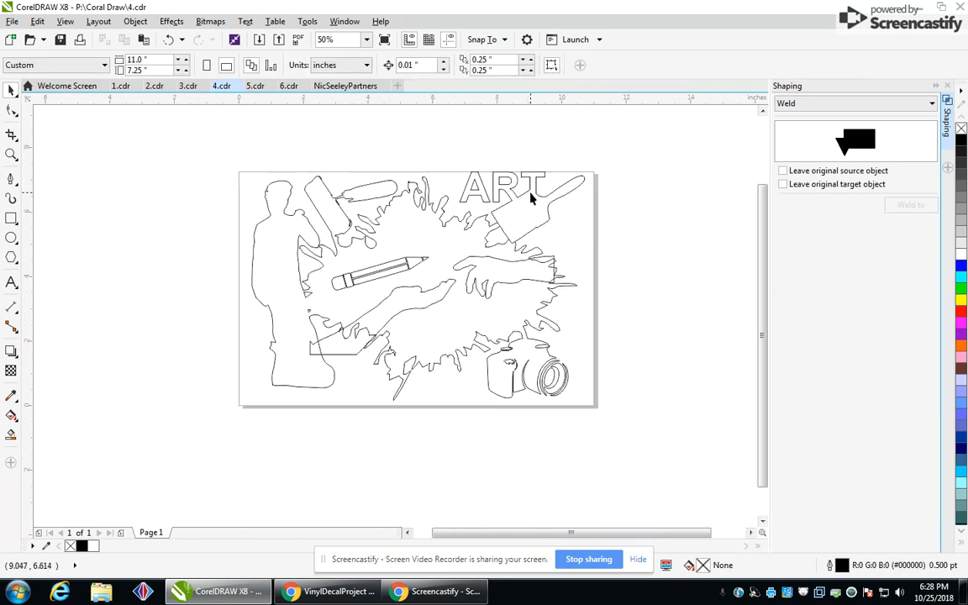
# - Switch to the 5.cdr drawing and view how the INSPIRE lettering is arranged among the outlines
pyautogui.click(255, 86)
pyautogui.scroll(-1, 521, 419)
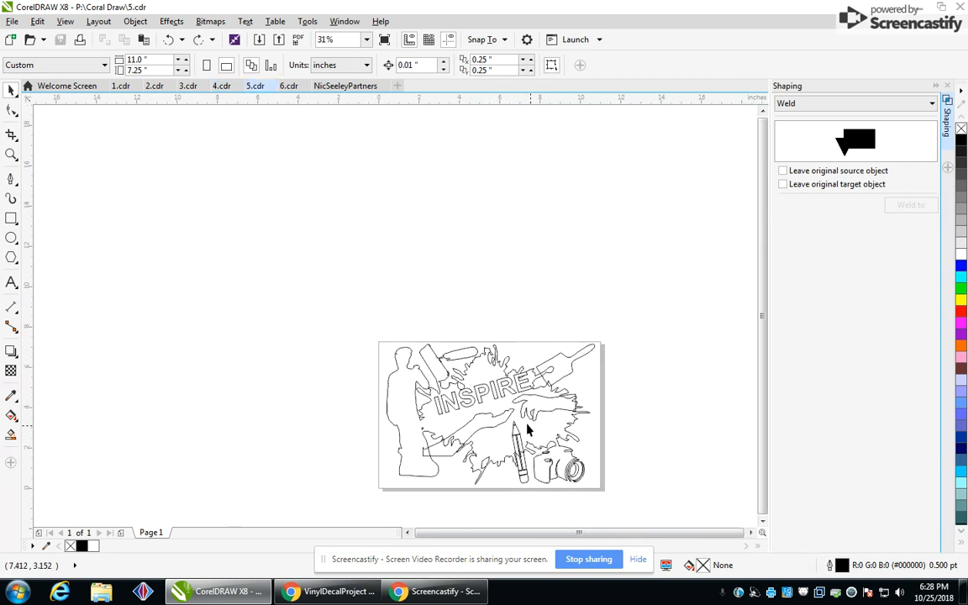
pyautogui.scroll(1, 537, 473)
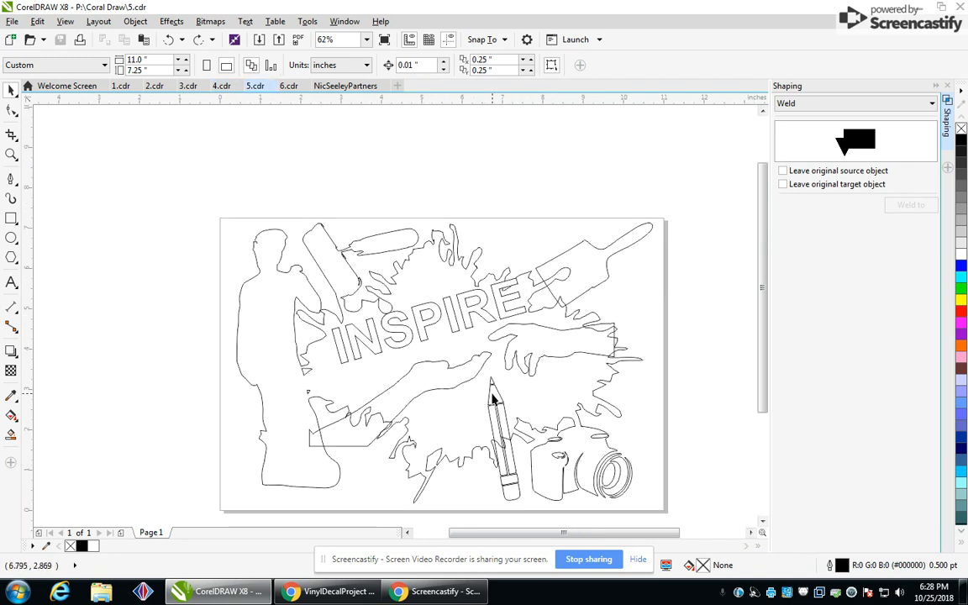
# - Switch to the 6.cdr drawing and examine the border rectangle and the straight lines linking it to the artwork's outlines
pyautogui.click(286, 87)
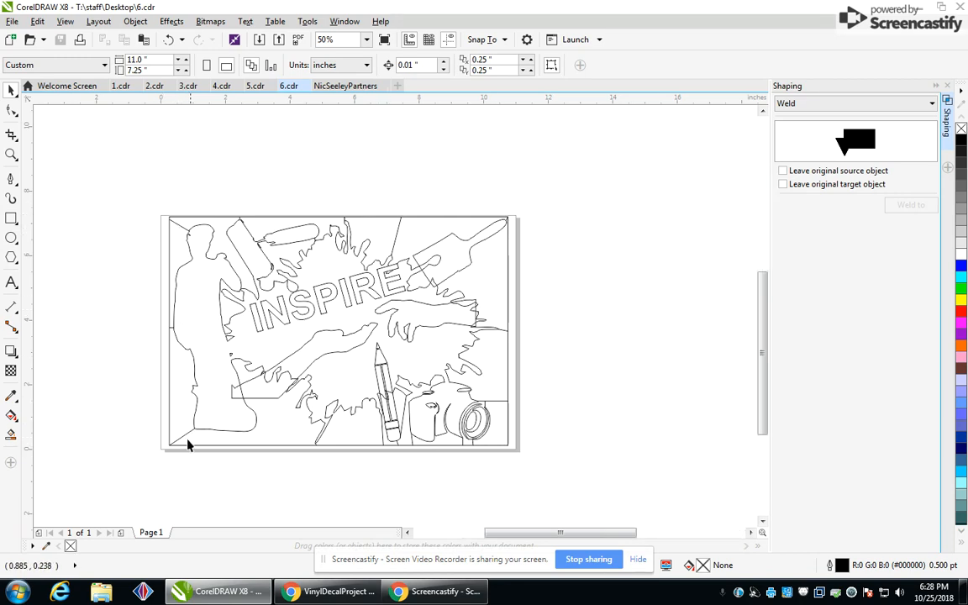
pyautogui.scroll(3, 179, 435)
pyautogui.scroll(-2, 371, 428)
pyautogui.scroll(2, 450, 459)
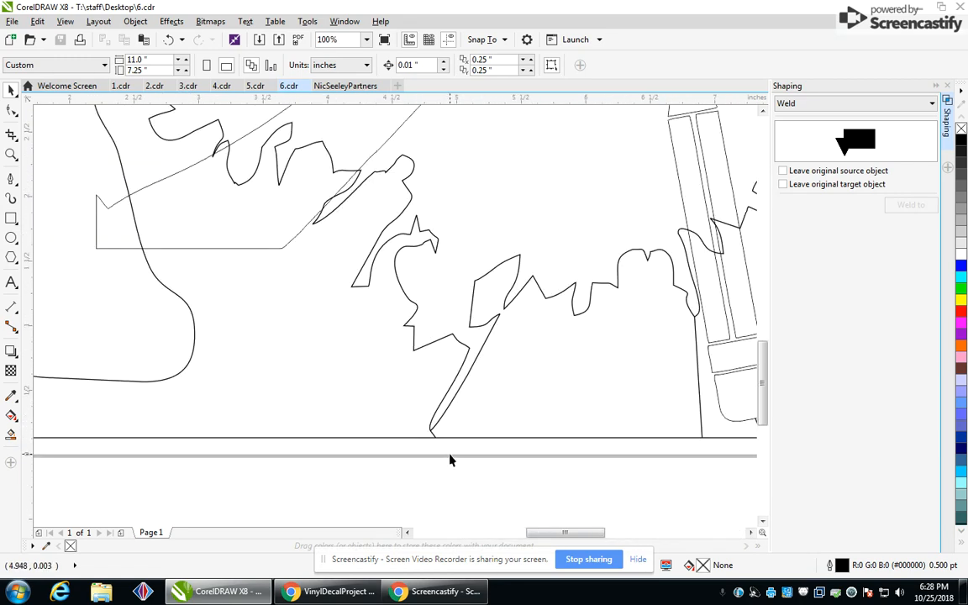
pyautogui.scroll(-2, 450, 458)
pyautogui.scroll(1, 567, 444)
pyautogui.scroll(-1, 576, 416)
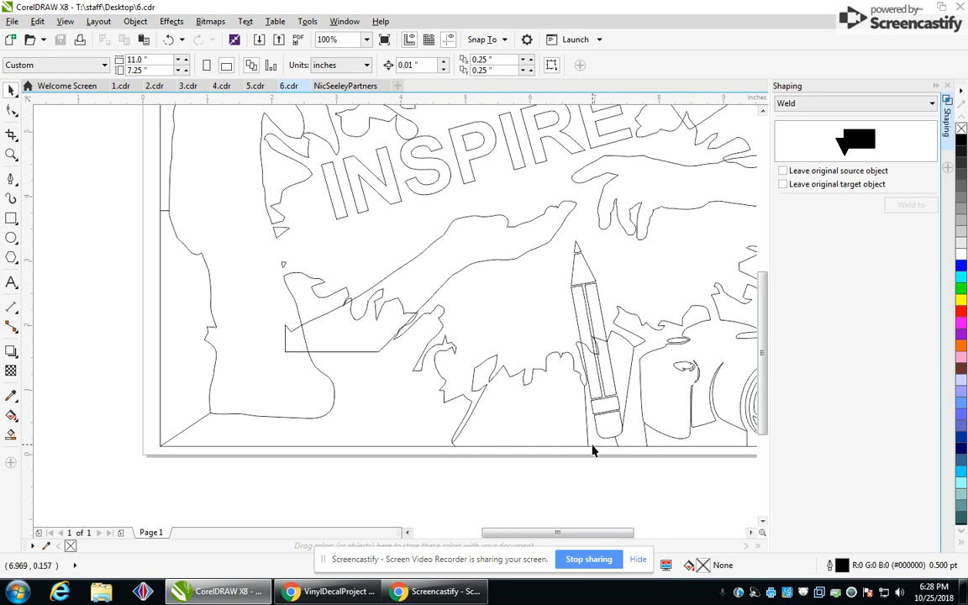
pyautogui.scroll(-1, 670, 398)
pyautogui.scroll(2, 710, 336)
pyautogui.scroll(-2, 588, 245)
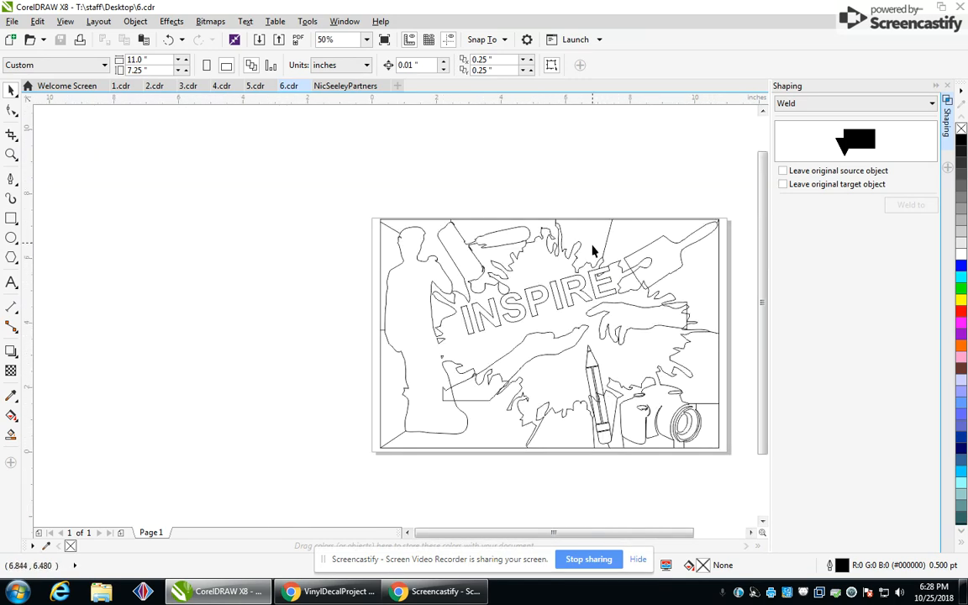
pyautogui.scroll(1, 612, 245)
pyautogui.scroll(-1, 610, 239)
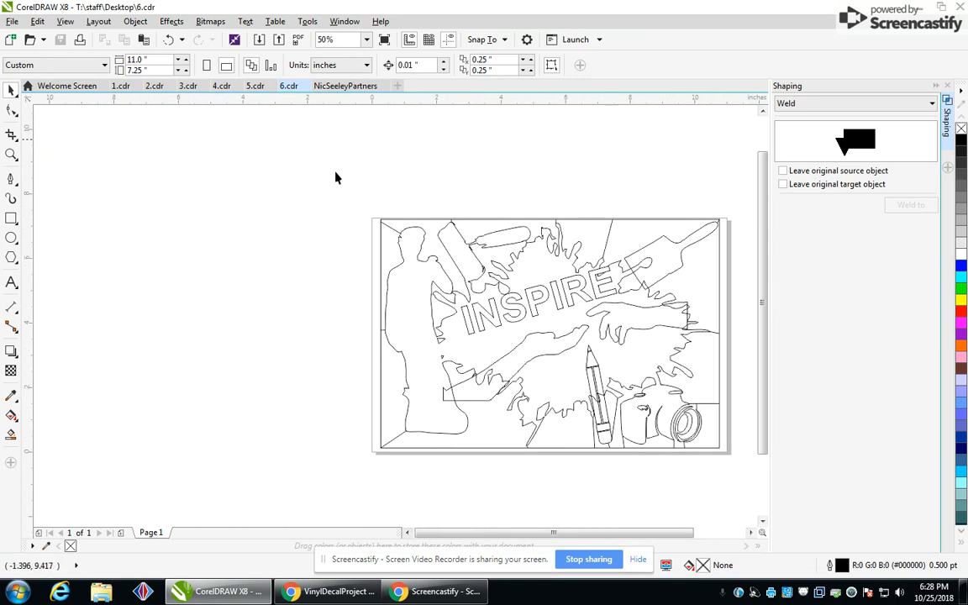
# - Switch to the 5.cdr drawing and draw a border rectangle about 10.68 by 7.02 inches around all the artwork
pyautogui.click(254, 86)
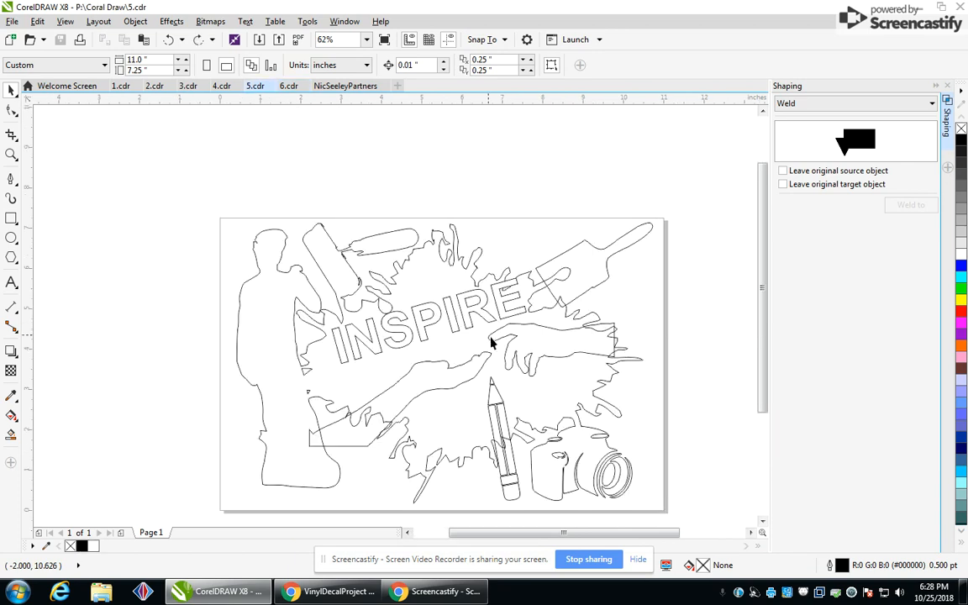
pyautogui.click(11, 219)
pyautogui.moveTo(224, 221); pyautogui.dragTo(659, 509)
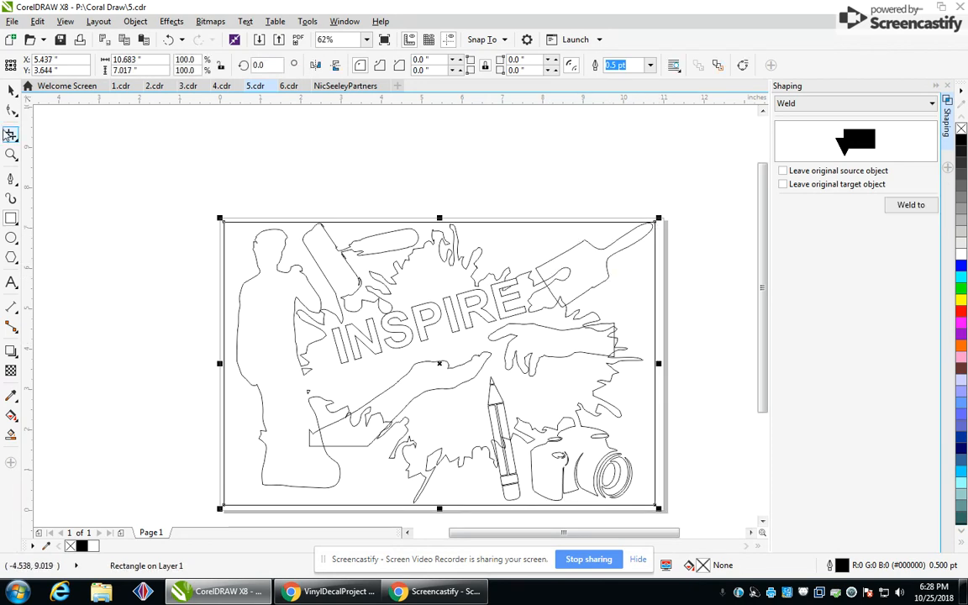
pyautogui.click(11, 90)
pyautogui.scroll(4, 655, 220)
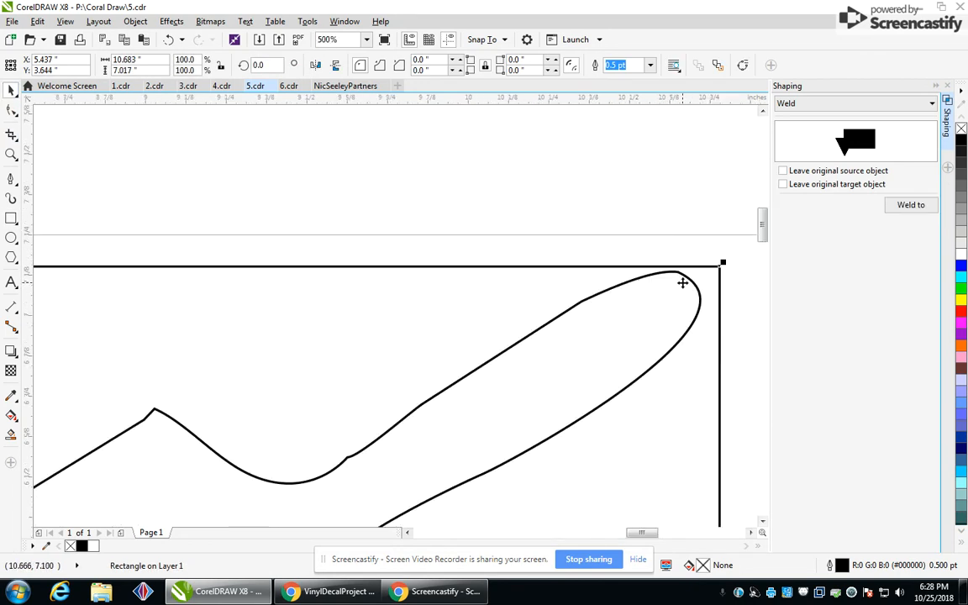
pyautogui.scroll(-4, 682, 283)
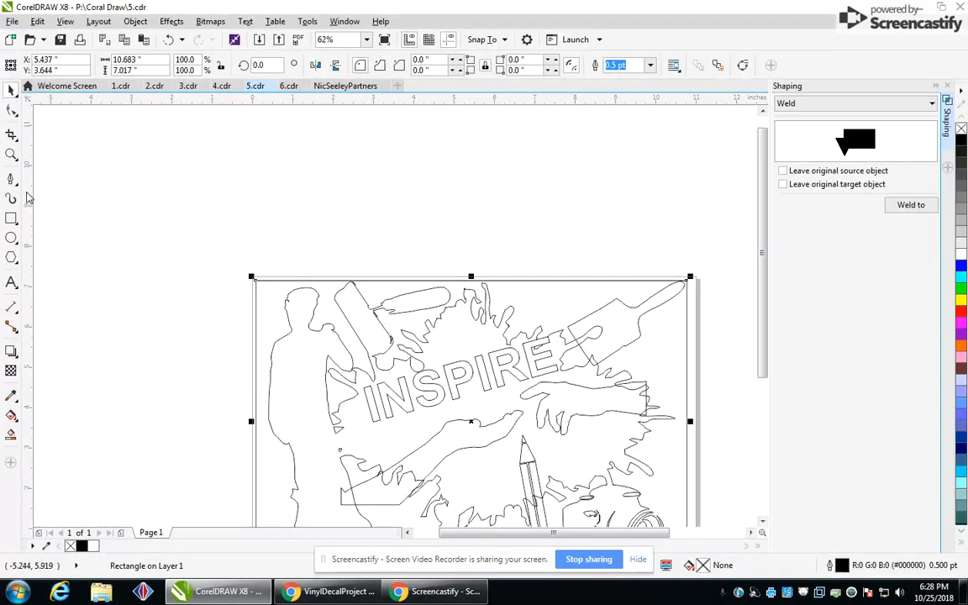
# - Draw two straight Pen tool lines joining the standing figure to the border's upper-left corner and its left edge
pyautogui.click(11, 178)
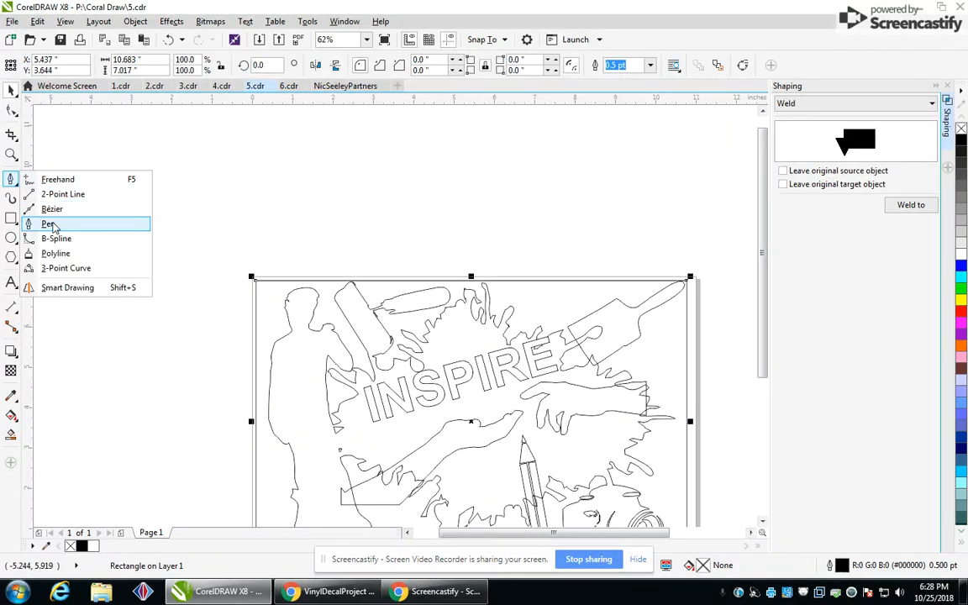
pyautogui.click(49, 223)
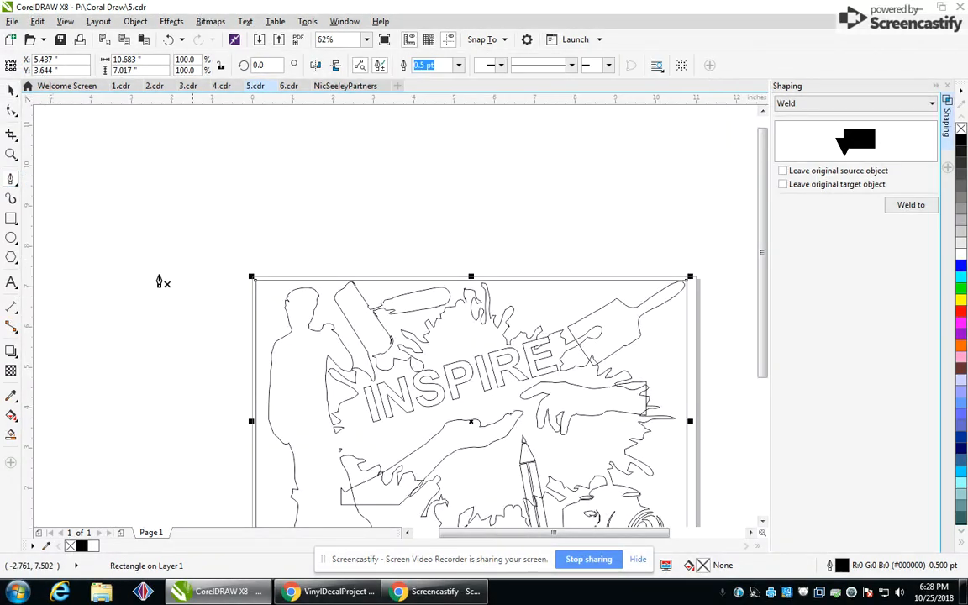
pyautogui.click(258, 283)
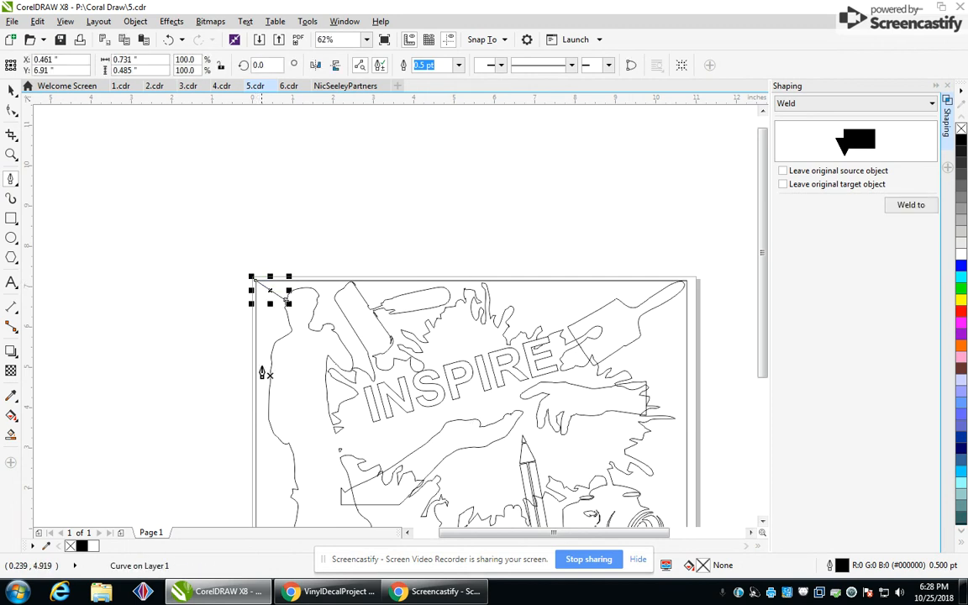
pyautogui.click(258, 431)
pyautogui.doubleClick(256, 427)
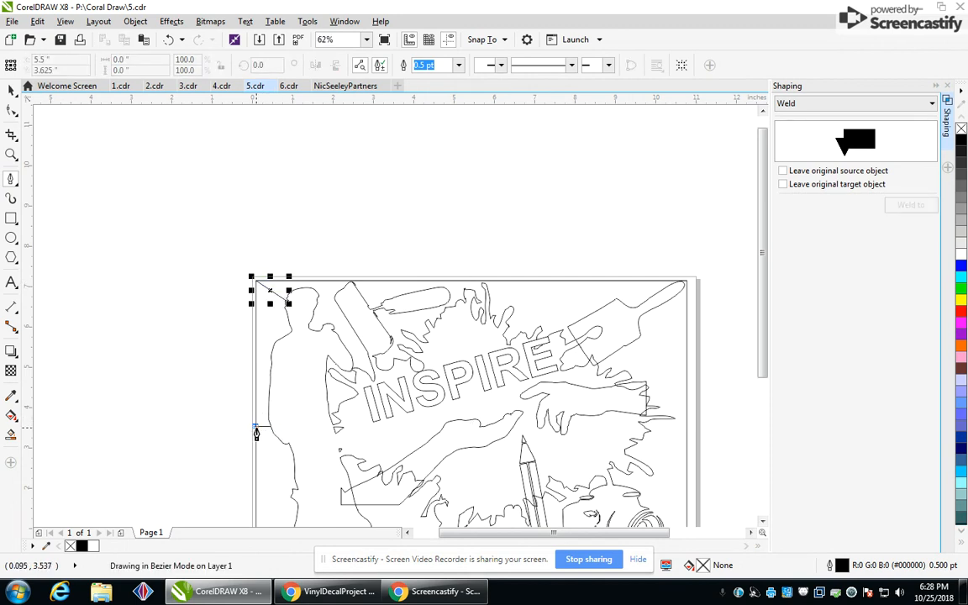
# - Connect the roller handle and paintbrush to the top border, and the brush handle to the right border, with straight lines
pyautogui.click(438, 289)
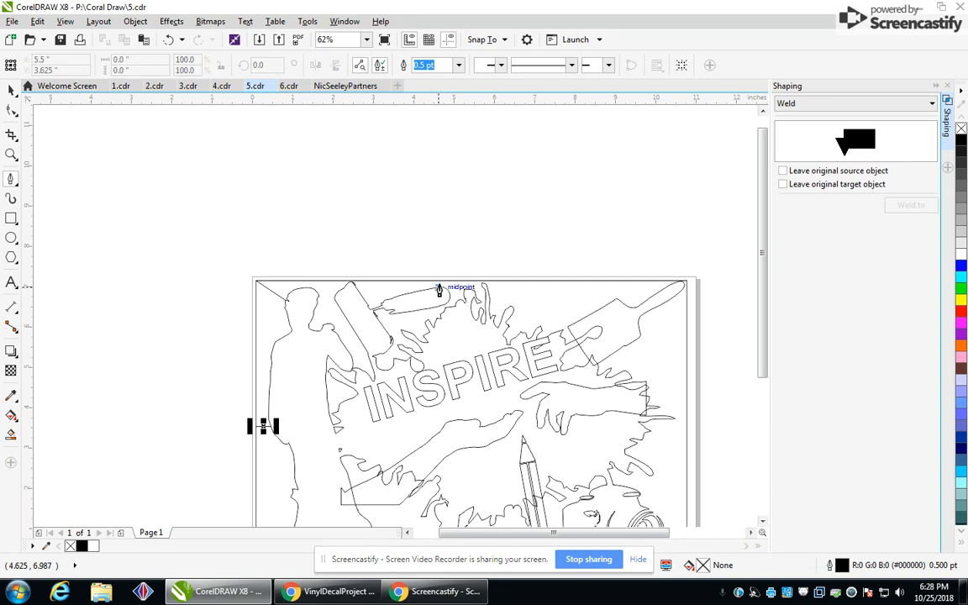
pyautogui.doubleClick(438, 281)
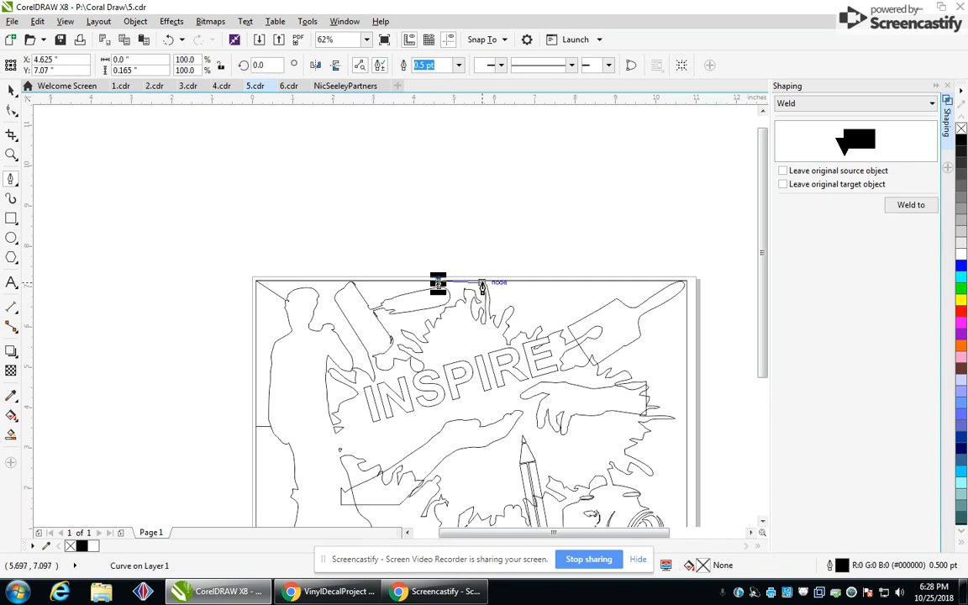
pyautogui.click(568, 326)
pyautogui.doubleClick(556, 281)
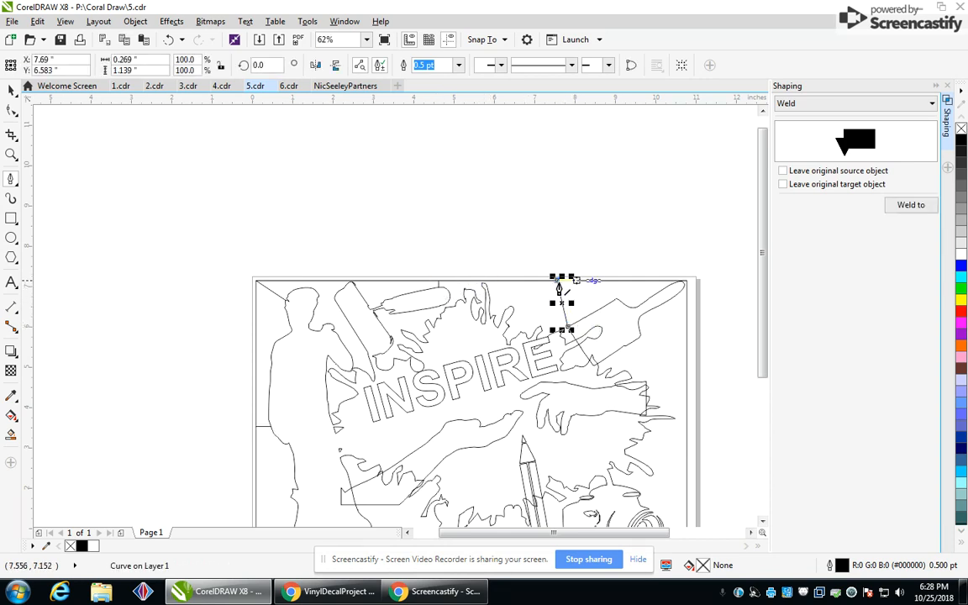
pyautogui.click(673, 303)
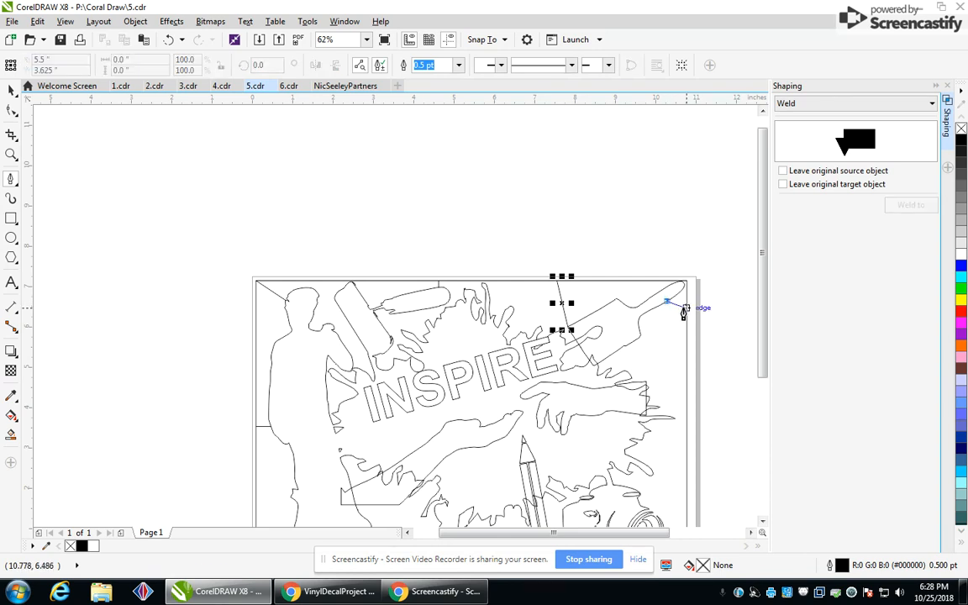
pyautogui.doubleClick(687, 307)
# - Draw a straight line about 0.94 by 0.46 inches from the camera body above the lens to the right border
pyautogui.scroll(-2, 605, 458)
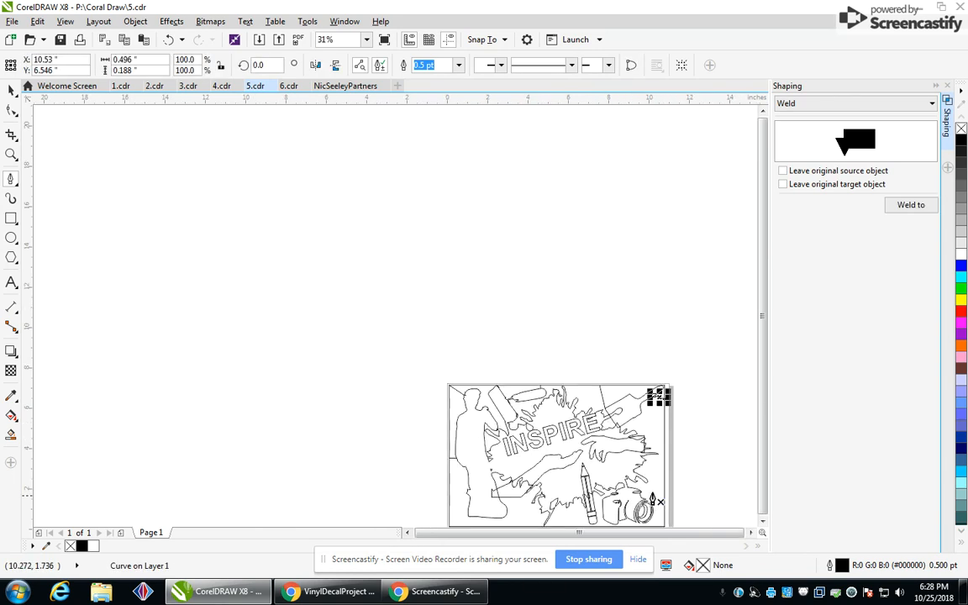
pyautogui.scroll(4, 595, 459)
pyautogui.click(605, 495)
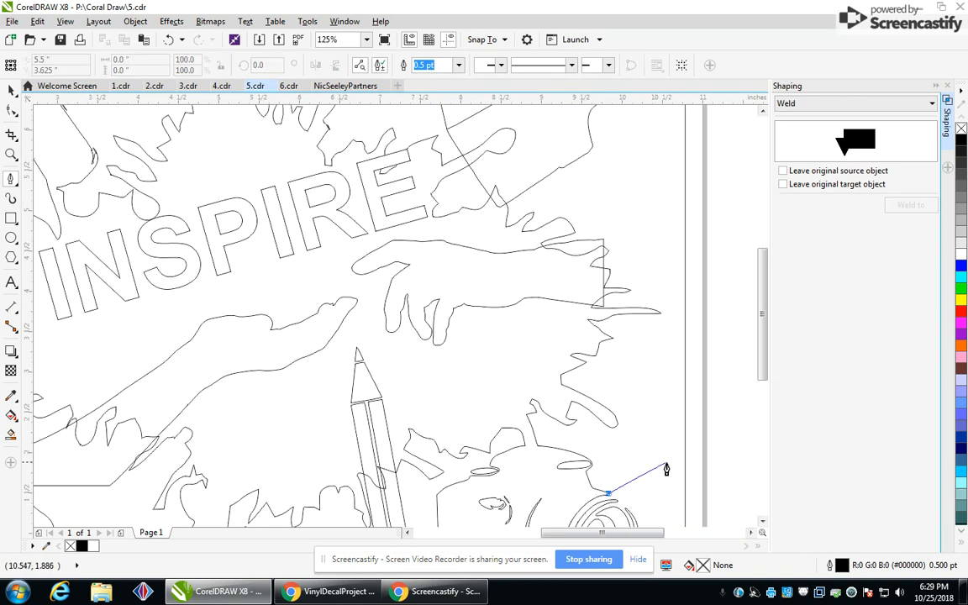
pyautogui.doubleClick(688, 453)
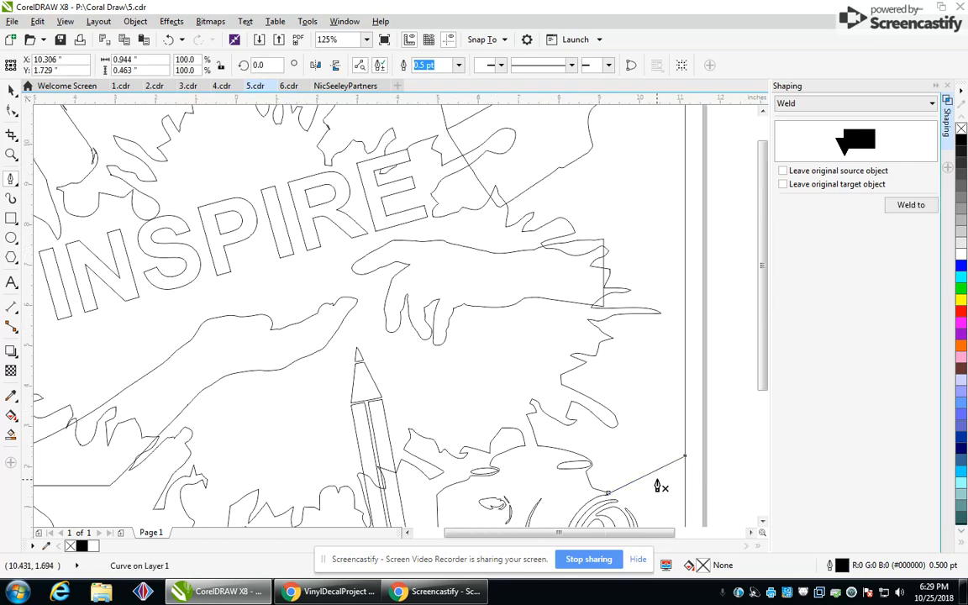
# - Draw a short line about 0.26 inches tall from the base of the camera lens to the bottom border
pyautogui.scroll(-2, 655, 511)
pyautogui.scroll(2, 655, 512)
pyautogui.scroll(2, 655, 466)
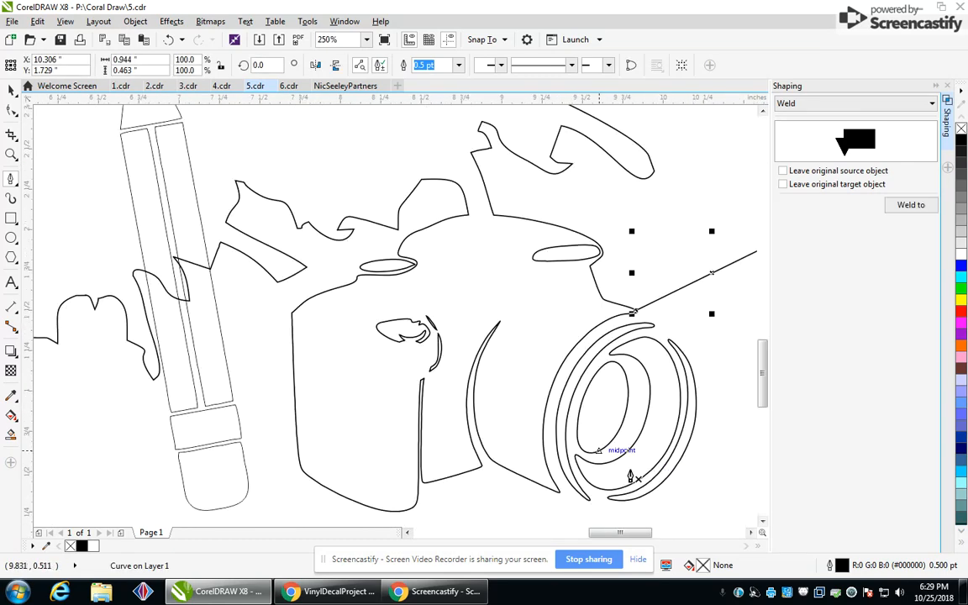
pyautogui.scroll(-2, 670, 432)
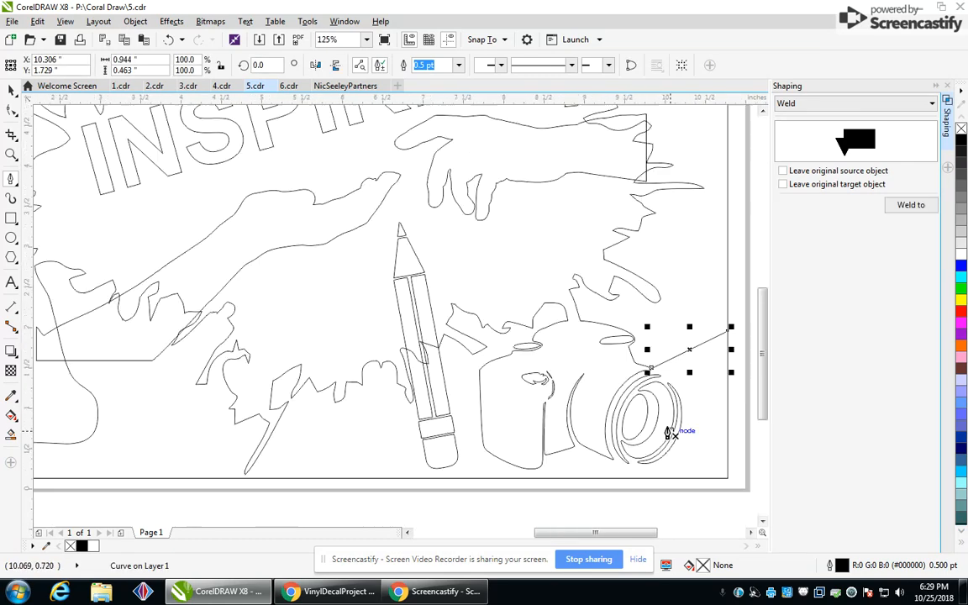
pyautogui.click(612, 457)
pyautogui.click(619, 480)
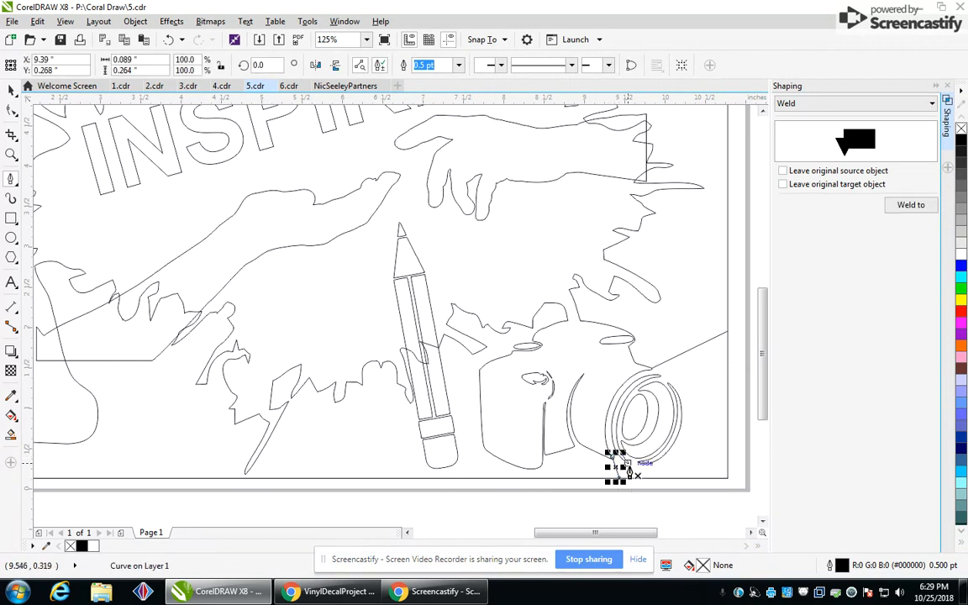
# - Close the small gaps in the camera's outer lens rings with short straight lines at their lower and upper ends
pyautogui.click(628, 460)
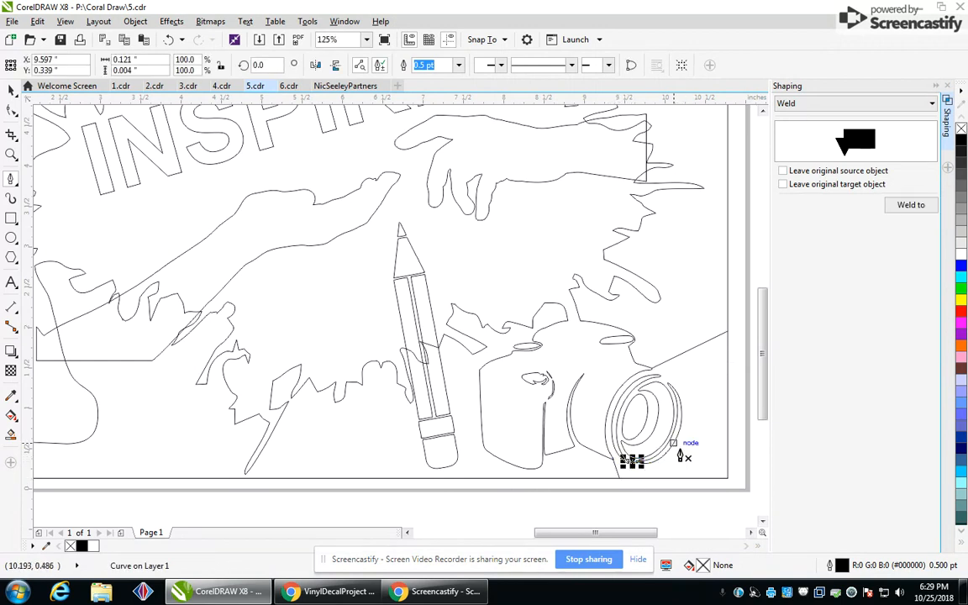
pyautogui.click(660, 376)
pyautogui.click(670, 385)
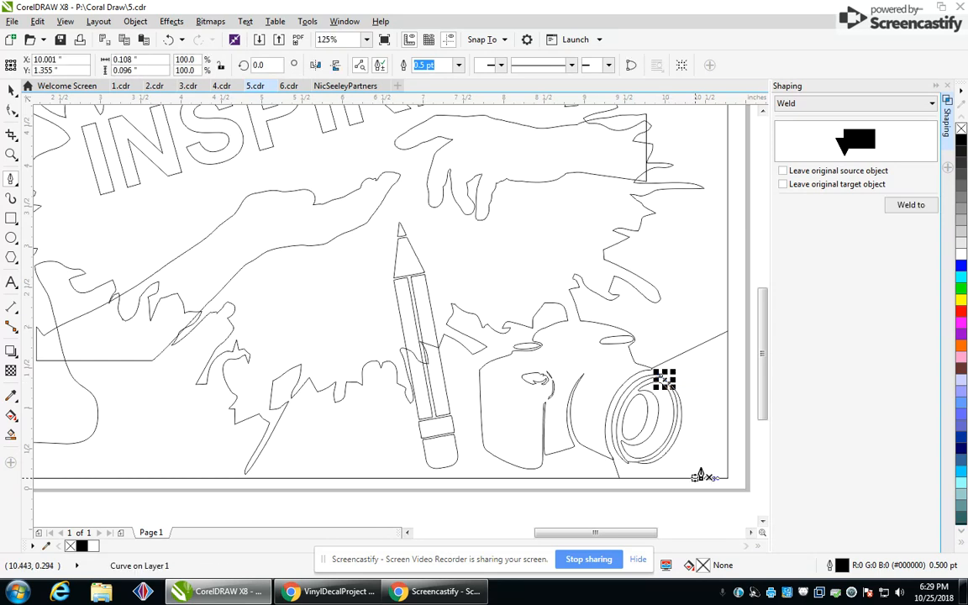
# - Try straight lines from the bottom border to the paint splatter edge and to the lower hand, undoing each one
pyautogui.click(474, 481)
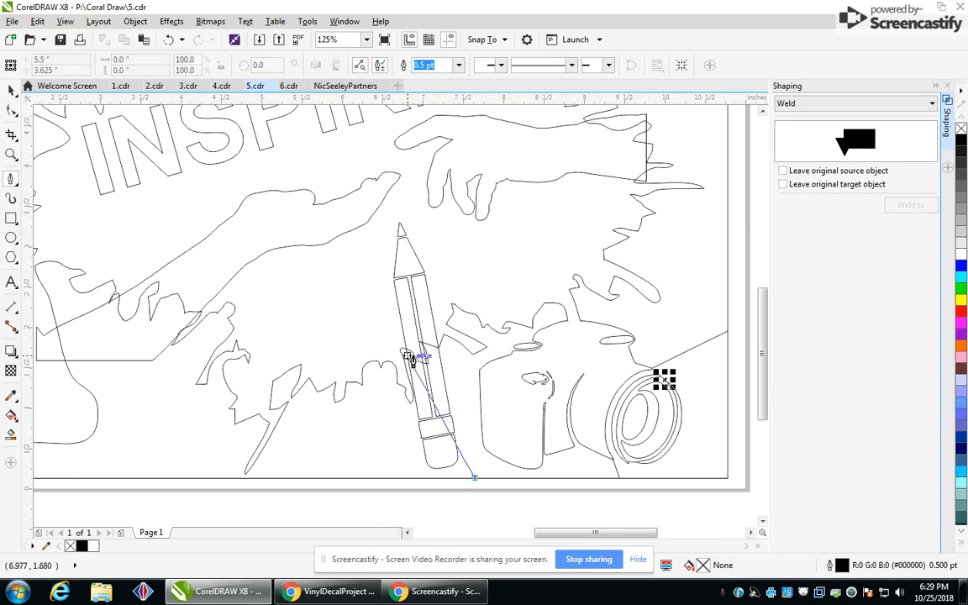
pyautogui.click(358, 382)
pyautogui.press('space')
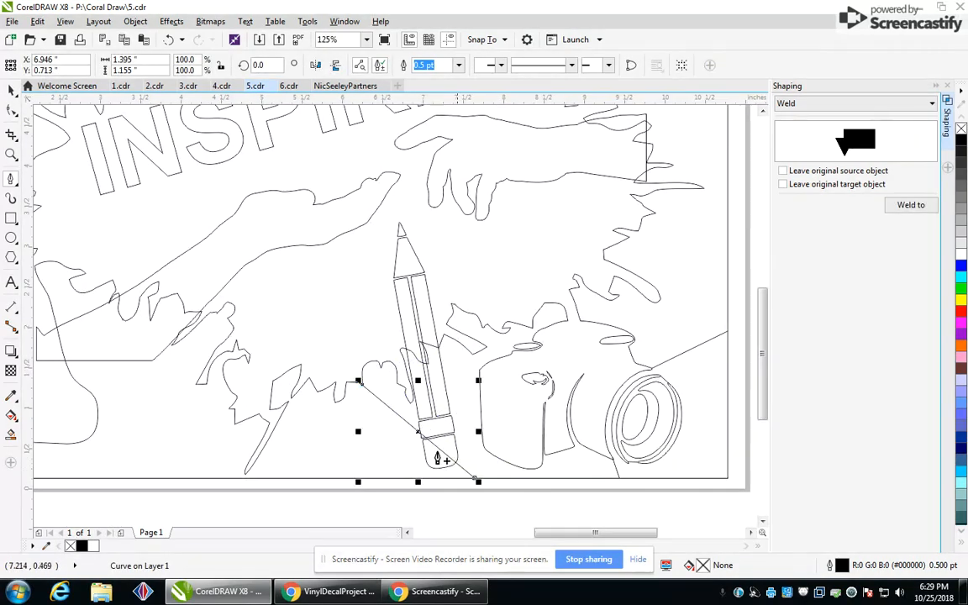
pyautogui.hotkey('ctrl', 'z')
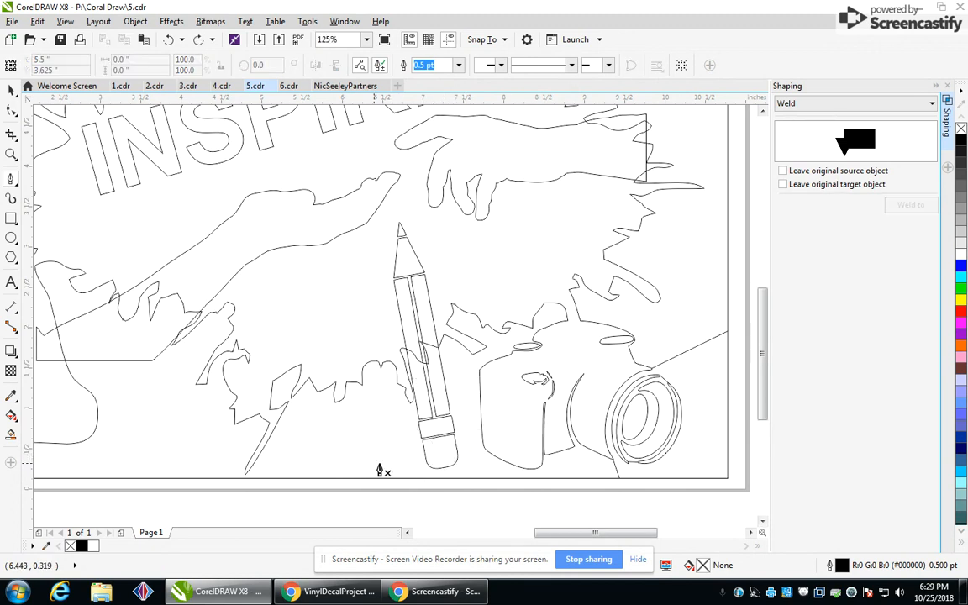
pyautogui.click(375, 481)
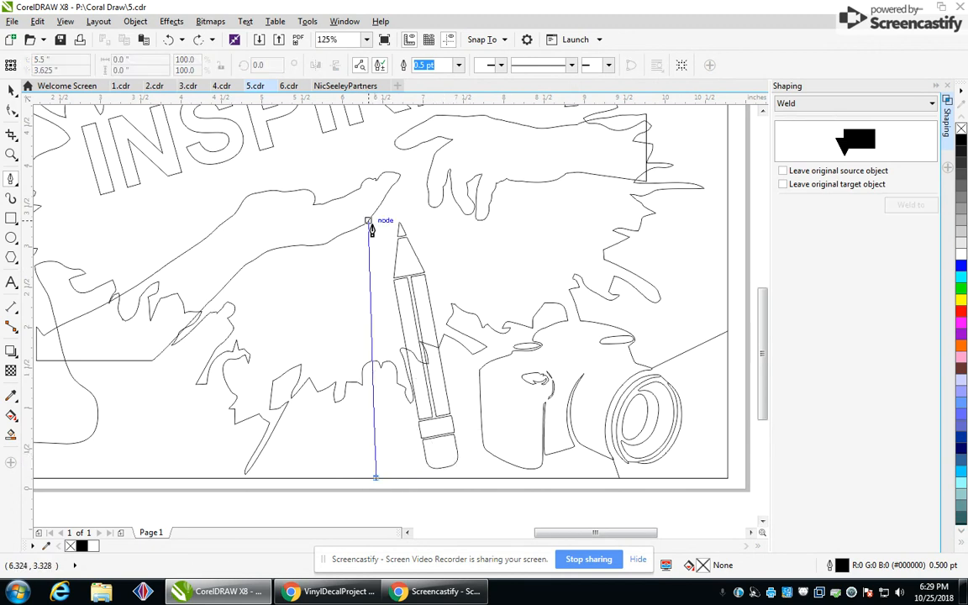
pyautogui.click(370, 218)
pyautogui.press('space')
pyautogui.hotkey('ctrl', 'z')
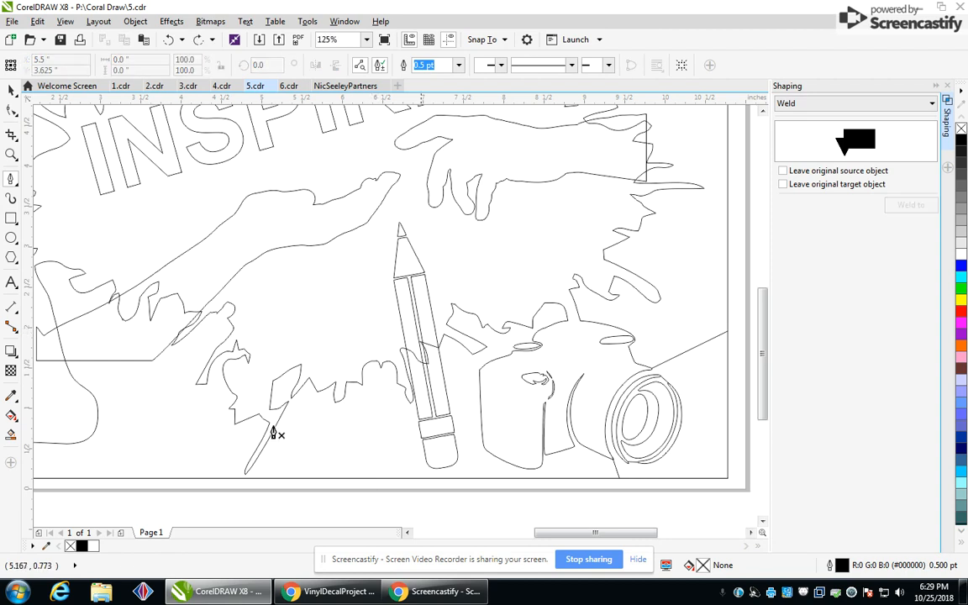
# - Switch to the 6.cdr drawing and try saving a copy of it to the P: drive
pyautogui.scroll(-3, 362, 424)
pyautogui.click(287, 86)
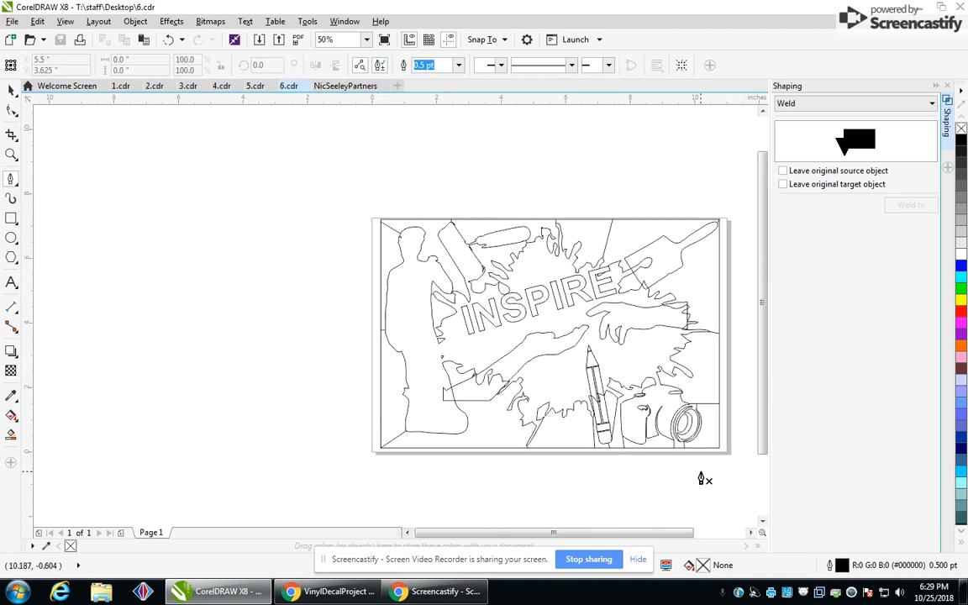
pyautogui.click(13, 22)
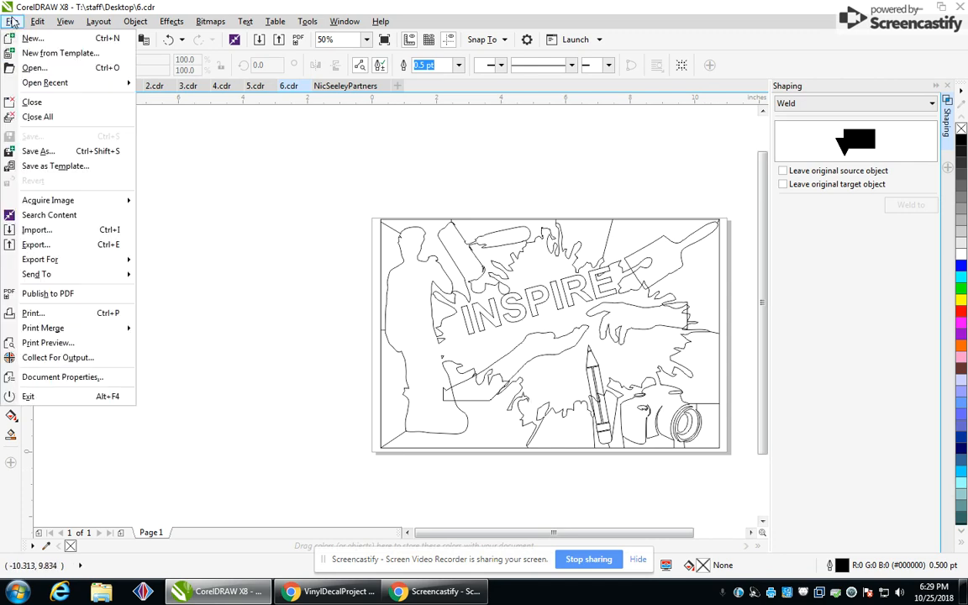
pyautogui.click(51, 151)
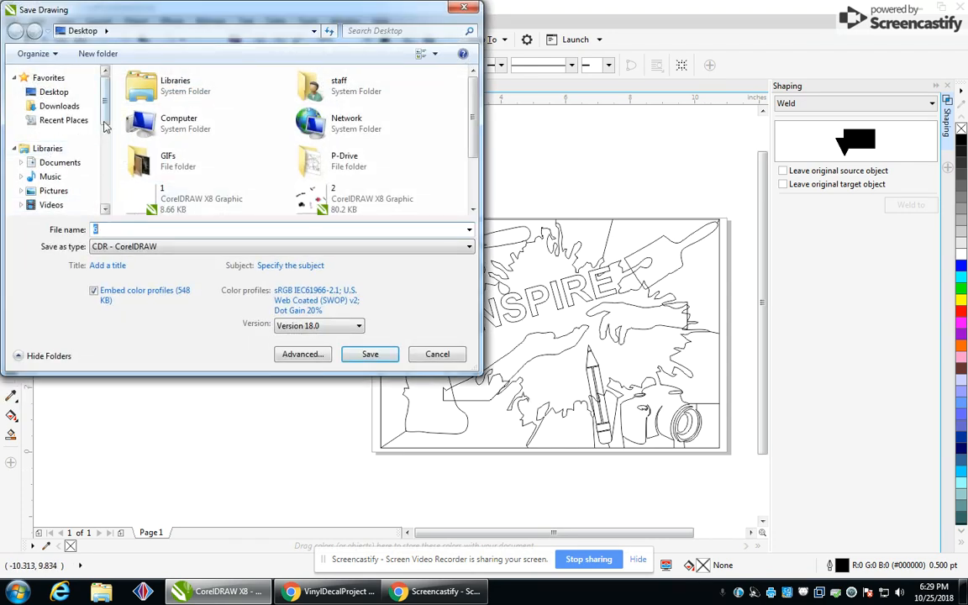
pyautogui.scroll(-5, 107, 180)
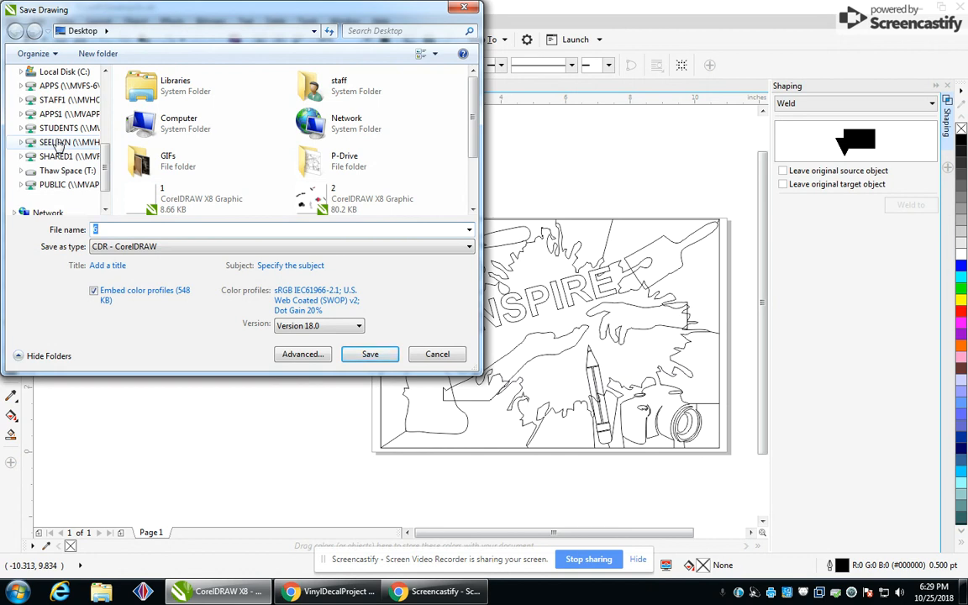
pyautogui.click(59, 142)
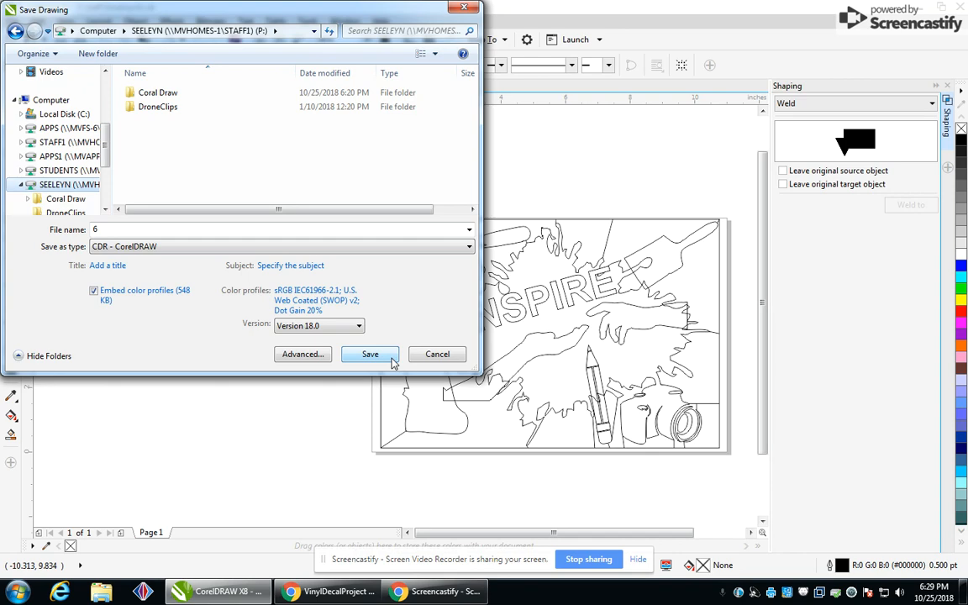
pyautogui.click(427, 356)
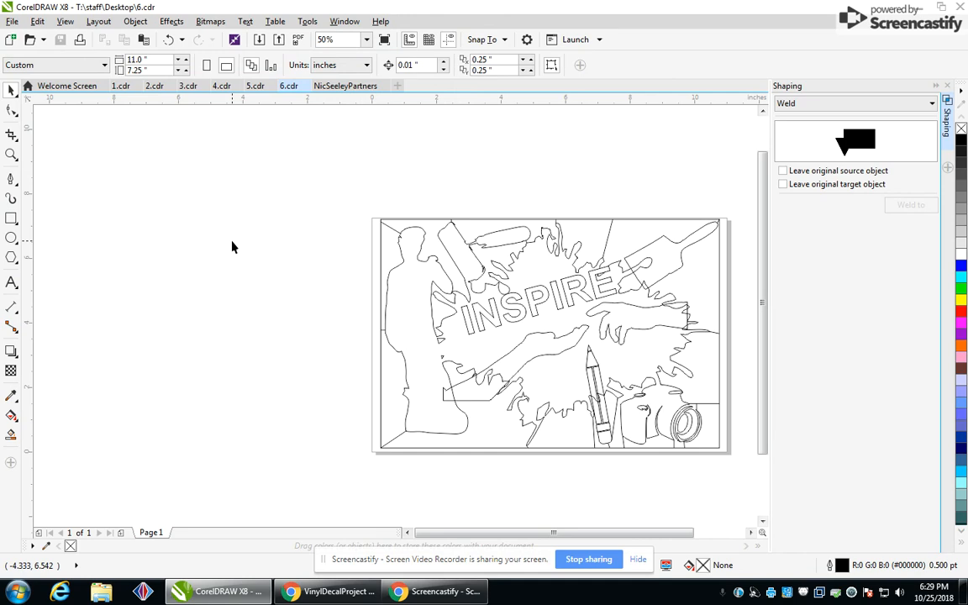
# - Minimize the open windows and move the Chromebook Decal Art12 file to the empty desktop area beside the P-Drive folder
pyautogui.click(923, 8)
pyautogui.click(625, 7)
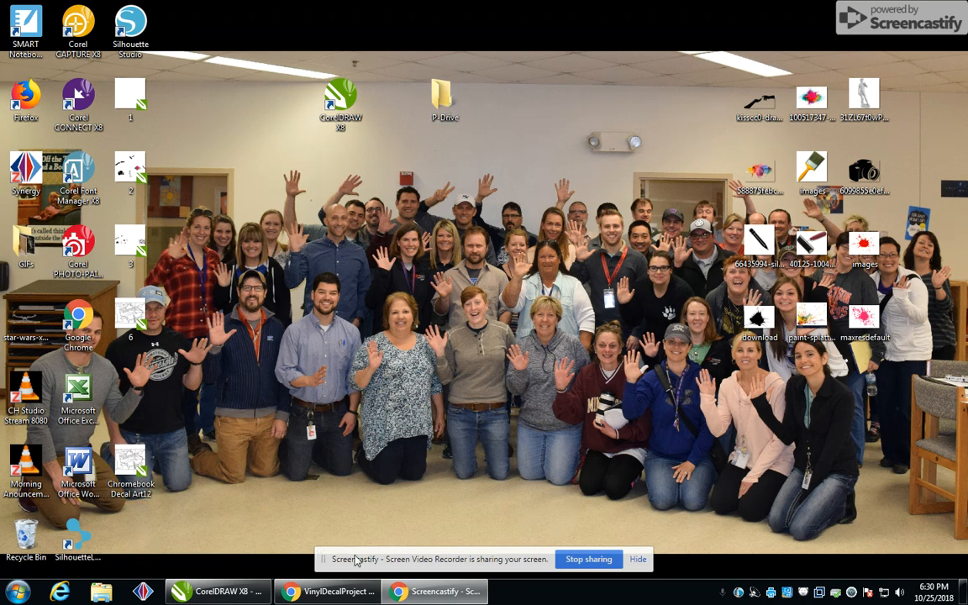
pyautogui.moveTo(128, 468); pyautogui.dragTo(550, 106)
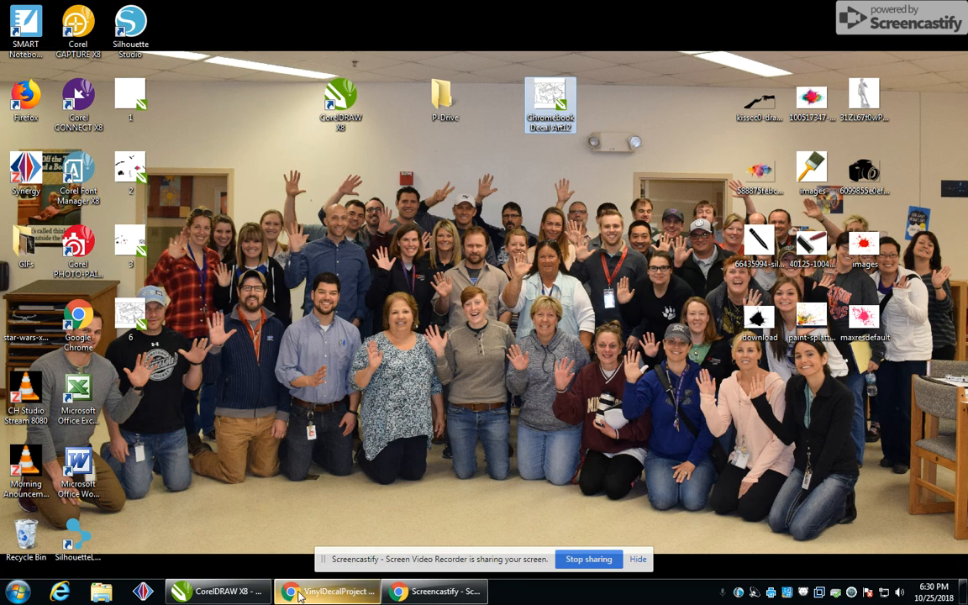
# - Switch to Google Drive in Chrome and upload Chromebook Decal Art12.cdr from the desktop into the VinylDecalProject folder
pyautogui.click(336, 592)
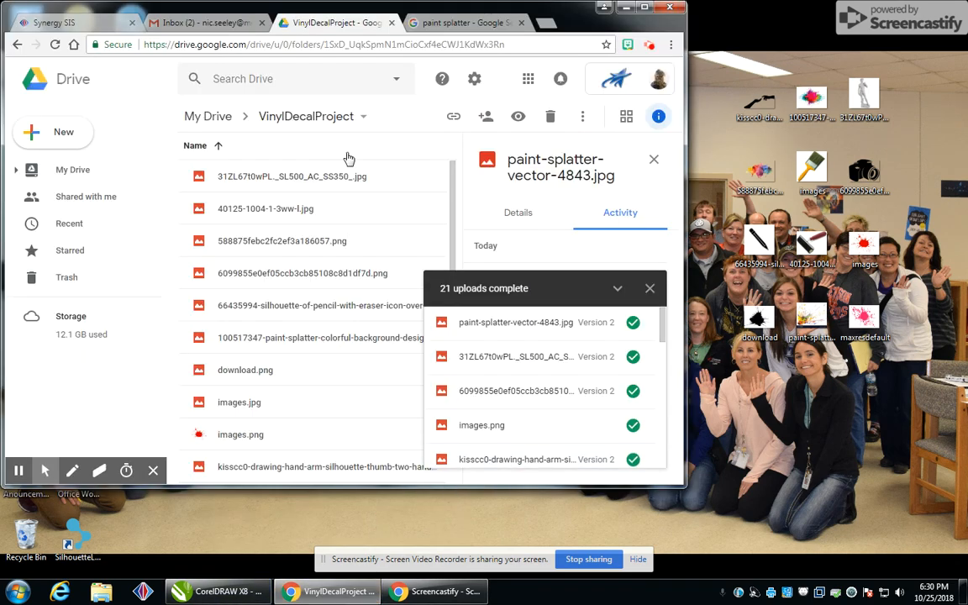
pyautogui.moveTo(573, 29); pyautogui.dragTo(574, 176)
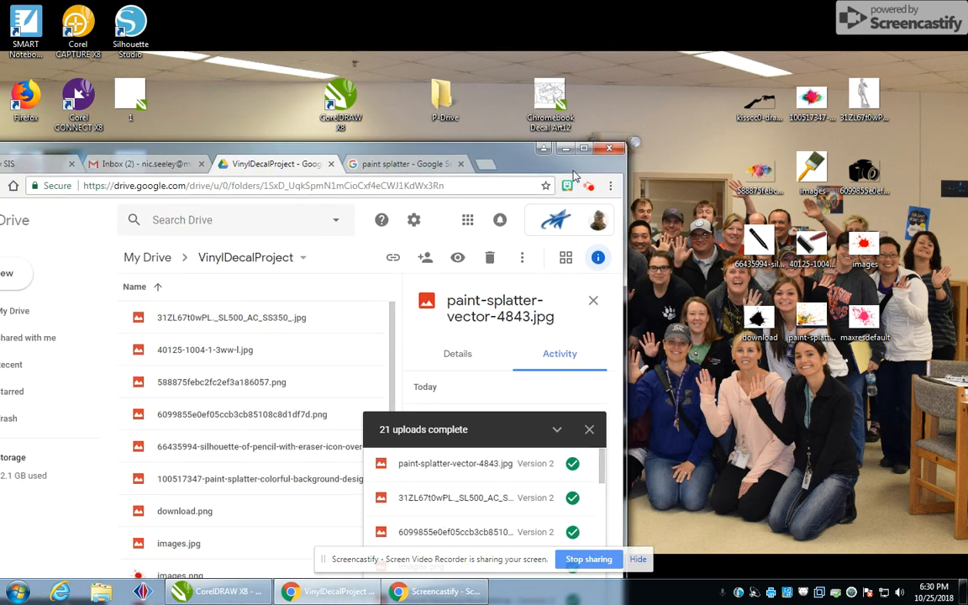
pyautogui.moveTo(550, 98); pyautogui.dragTo(261, 422)
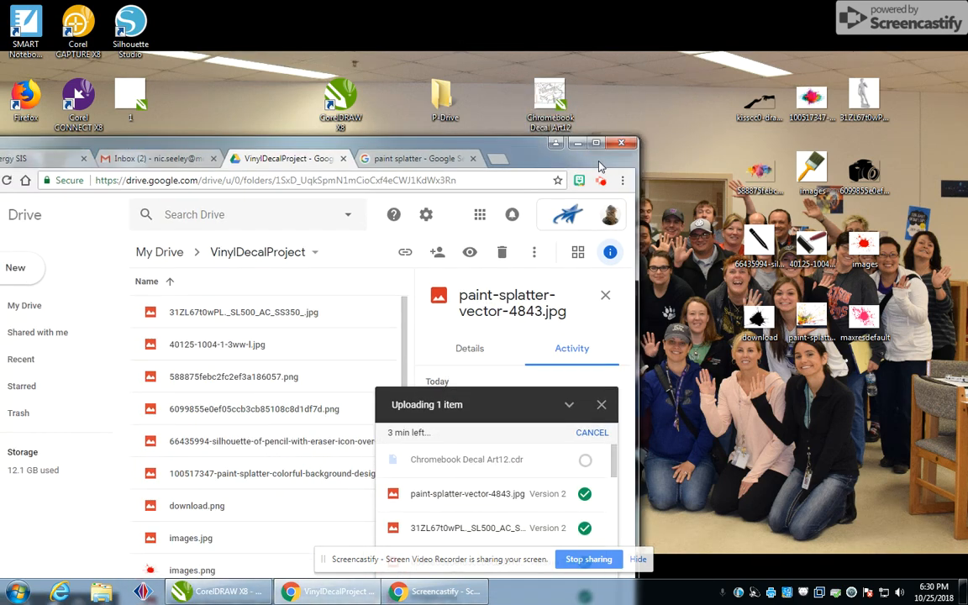
pyautogui.moveTo(589, 170); pyautogui.dragTo(754, 60)
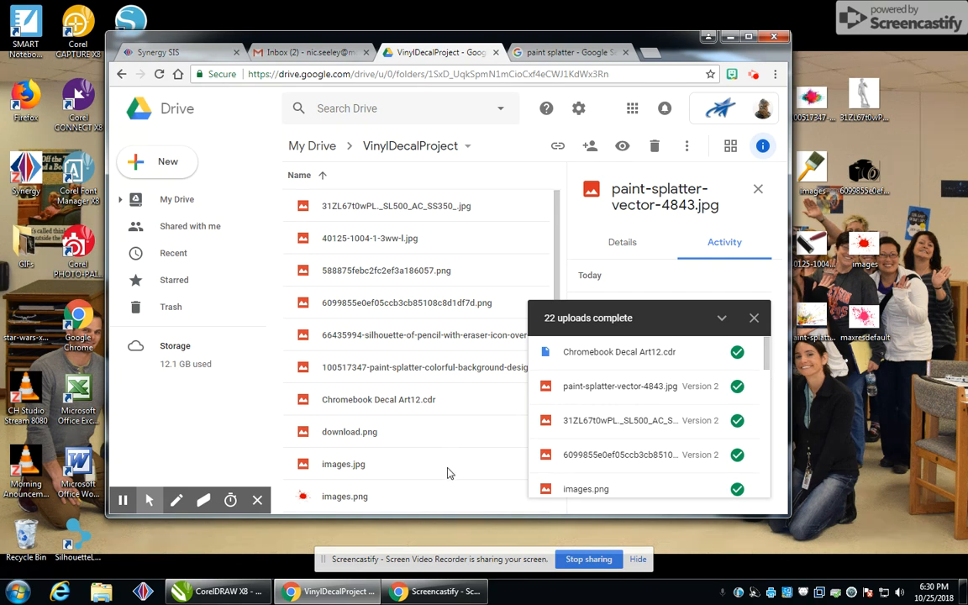
pyautogui.click(217, 591)
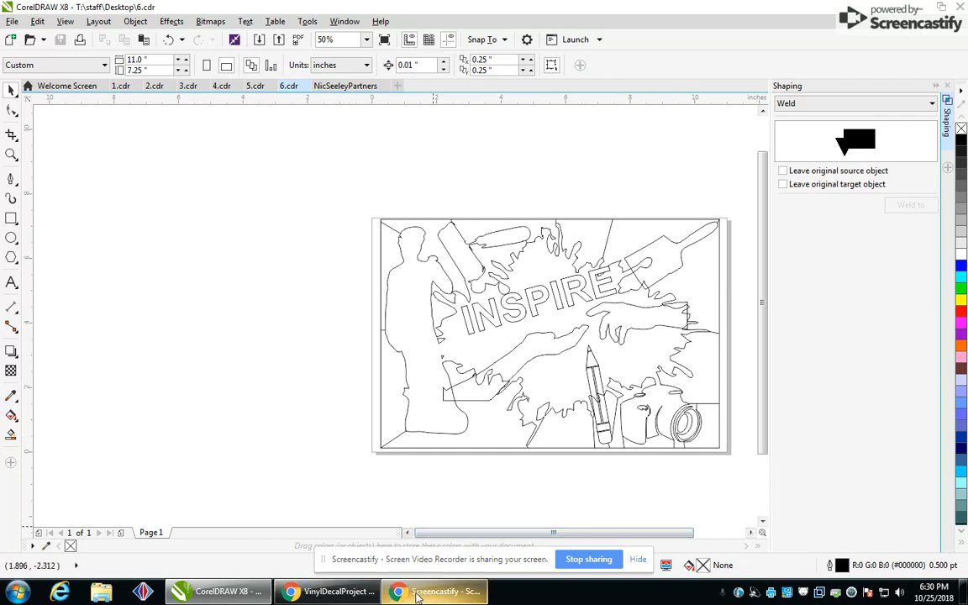
pyautogui.click(332, 592)
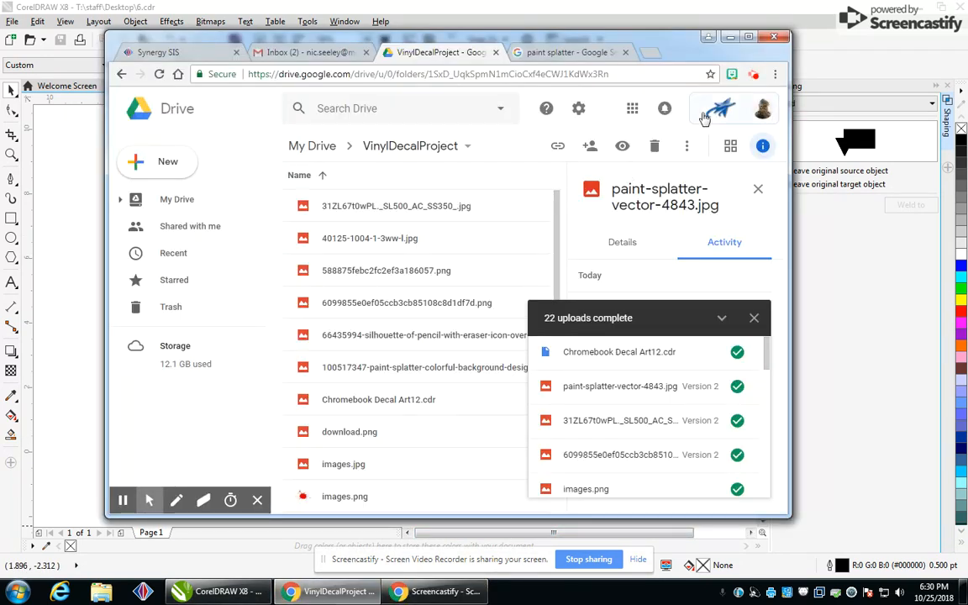